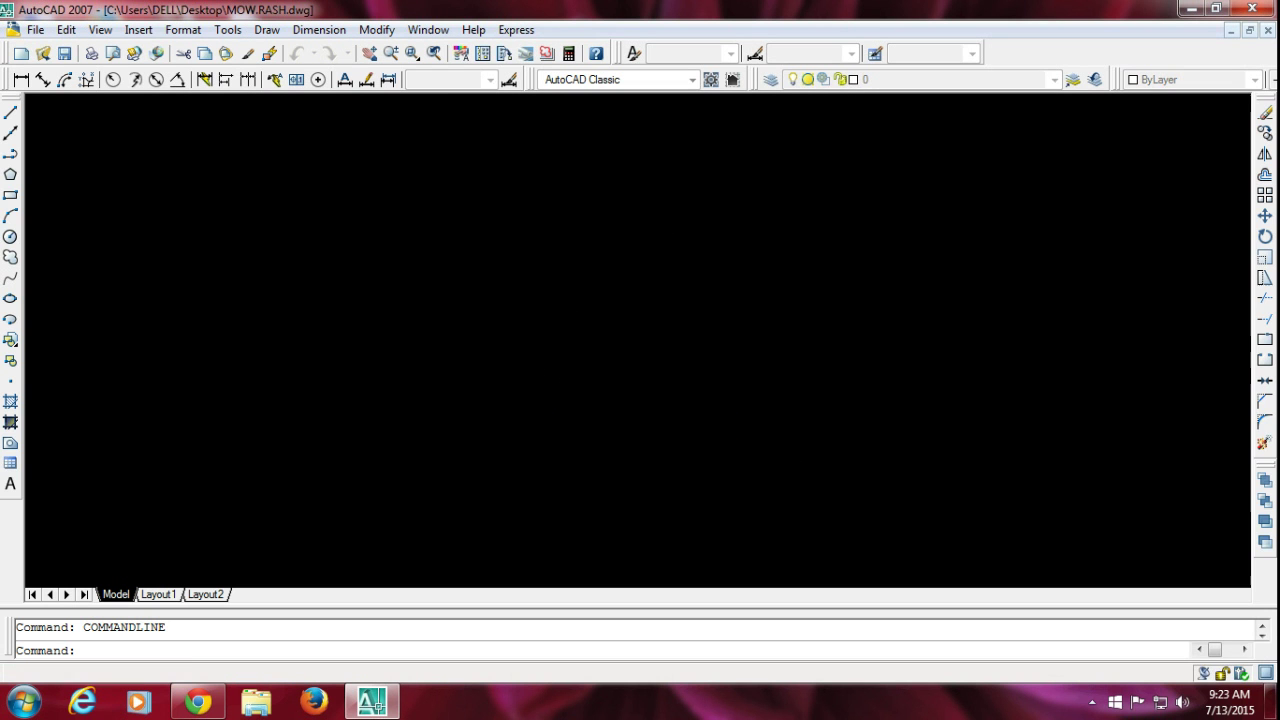
Quick-save the MOW.RASH.dwg triangle drawing from the Standard toolbar.
{"action": "left_click", "coordinate": [64, 53]}
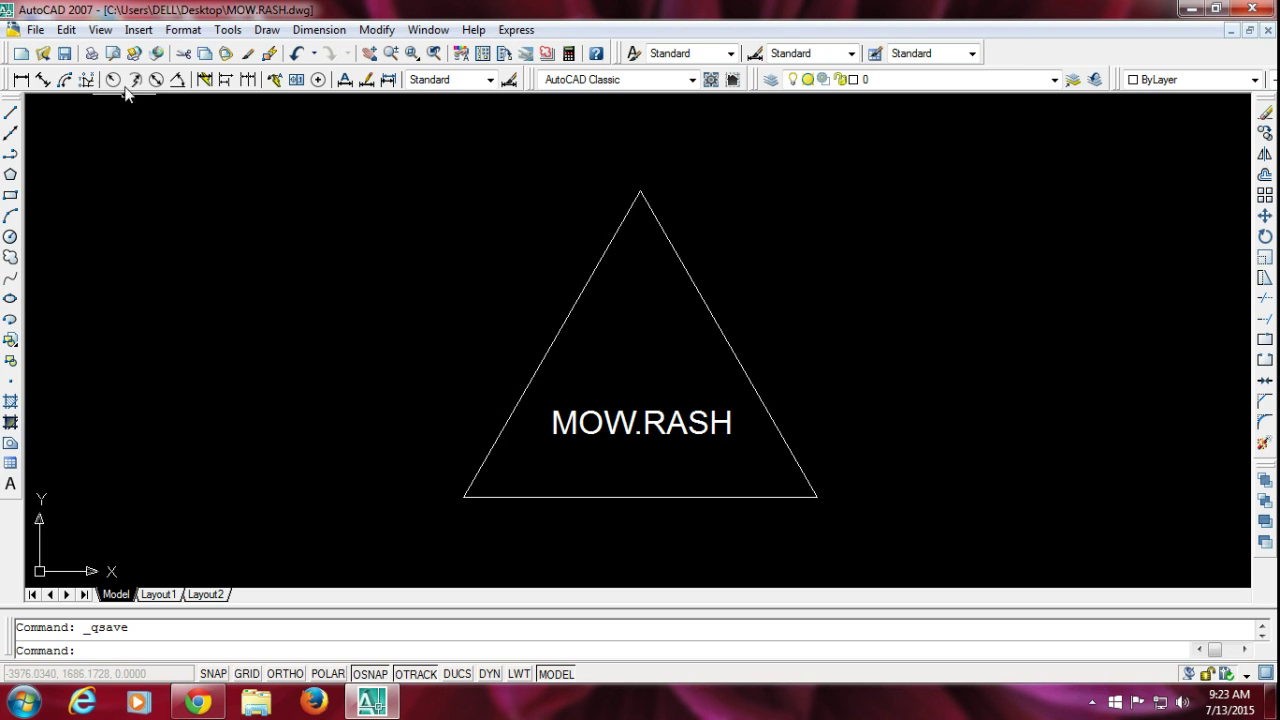
Save the drawing to the Desktop as MOW.RASH.dxf in AutoCAD 2007 DXF format, declining DWG.
{"action": "left_click", "coordinate": [35, 29]}
{"action": "left_click", "coordinate": [69, 209]}
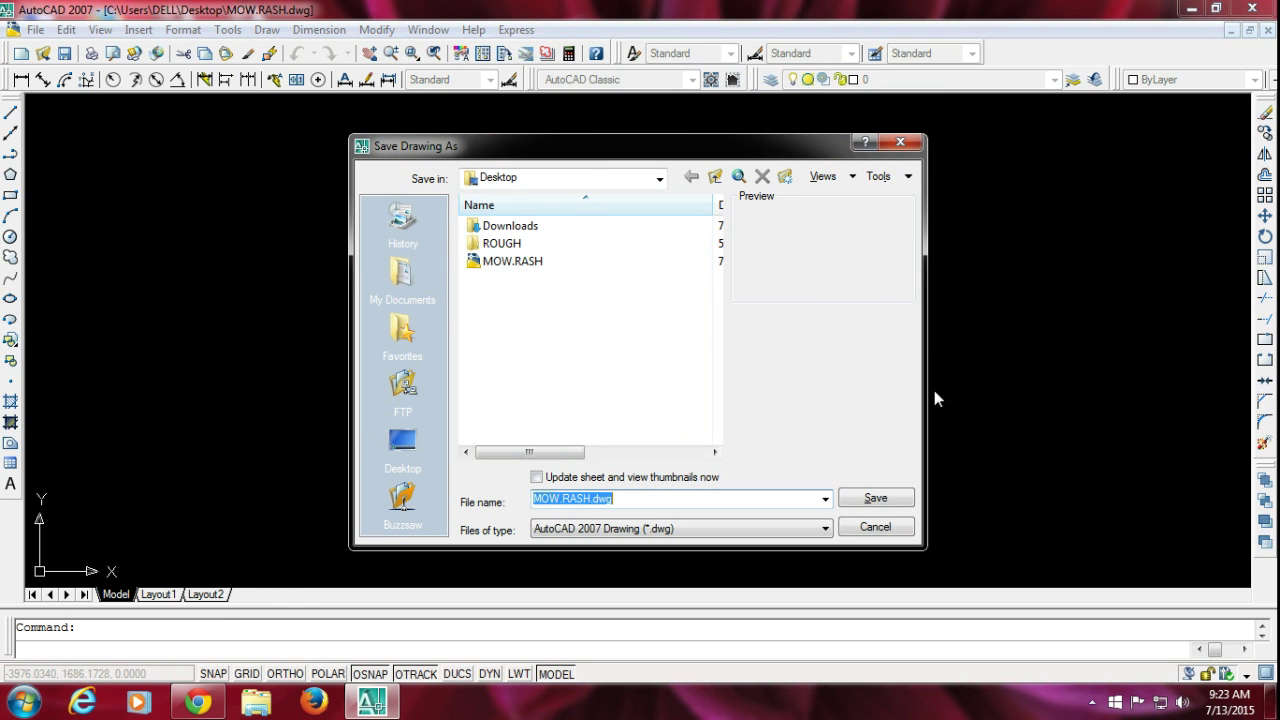
{"action": "left_click", "coordinate": [403, 440]}
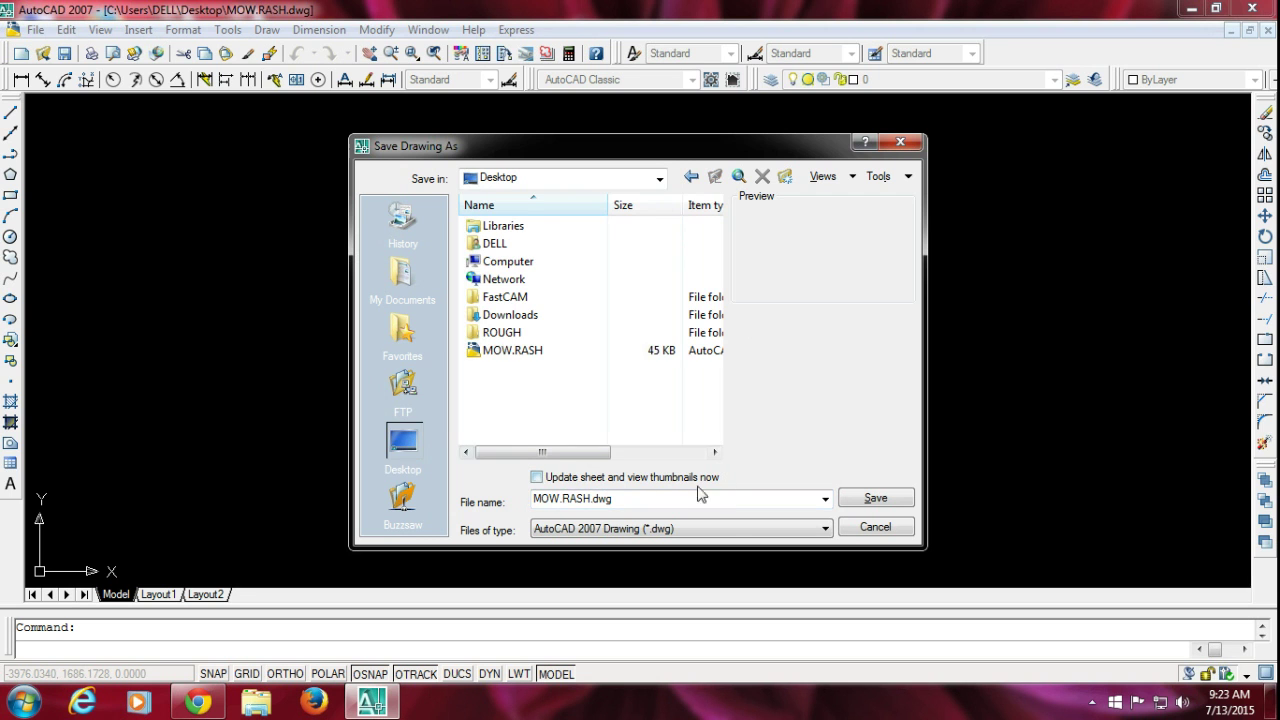
{"action": "left_click", "coordinate": [657, 535]}
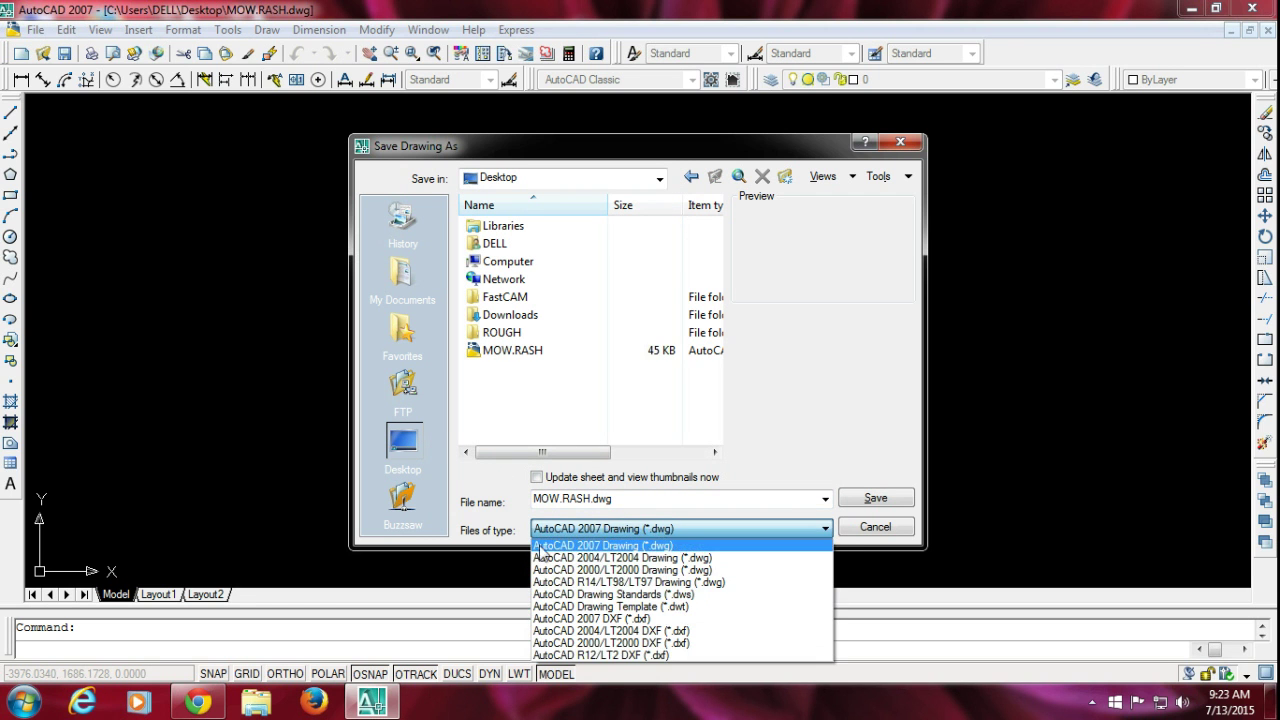
{"action": "left_click", "coordinate": [607, 619]}
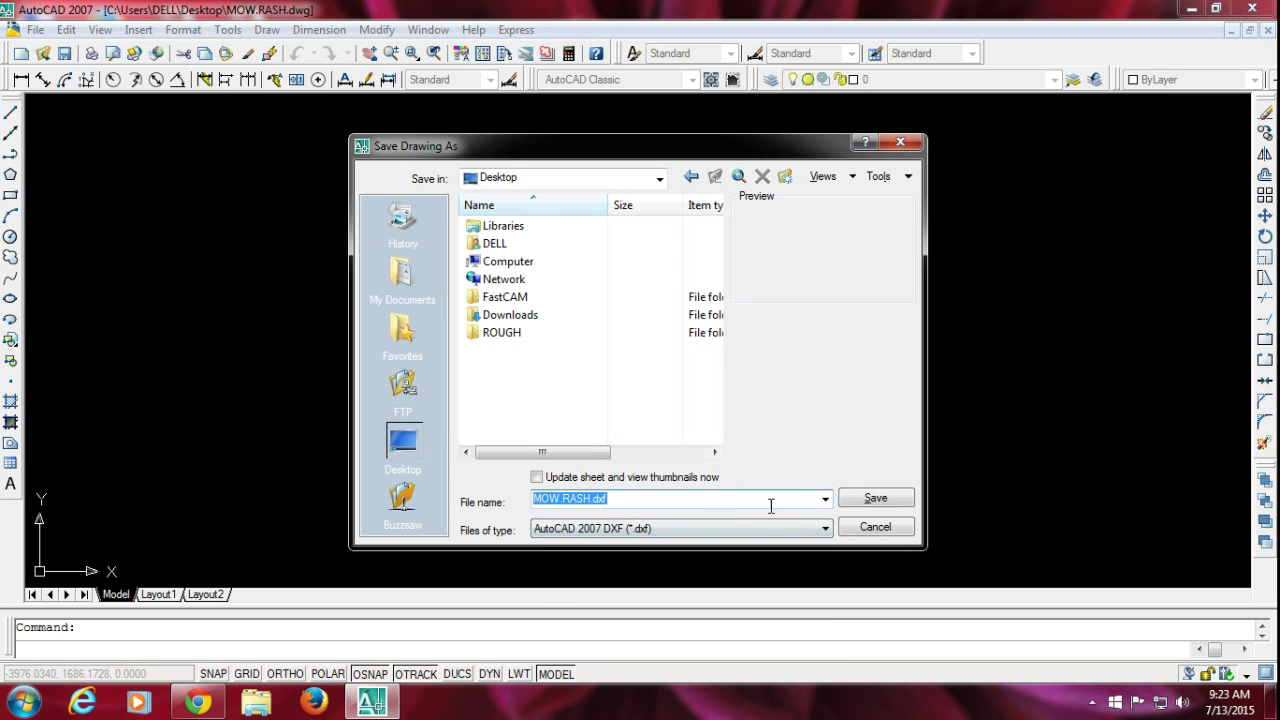
{"action": "left_click", "coordinate": [871, 499]}
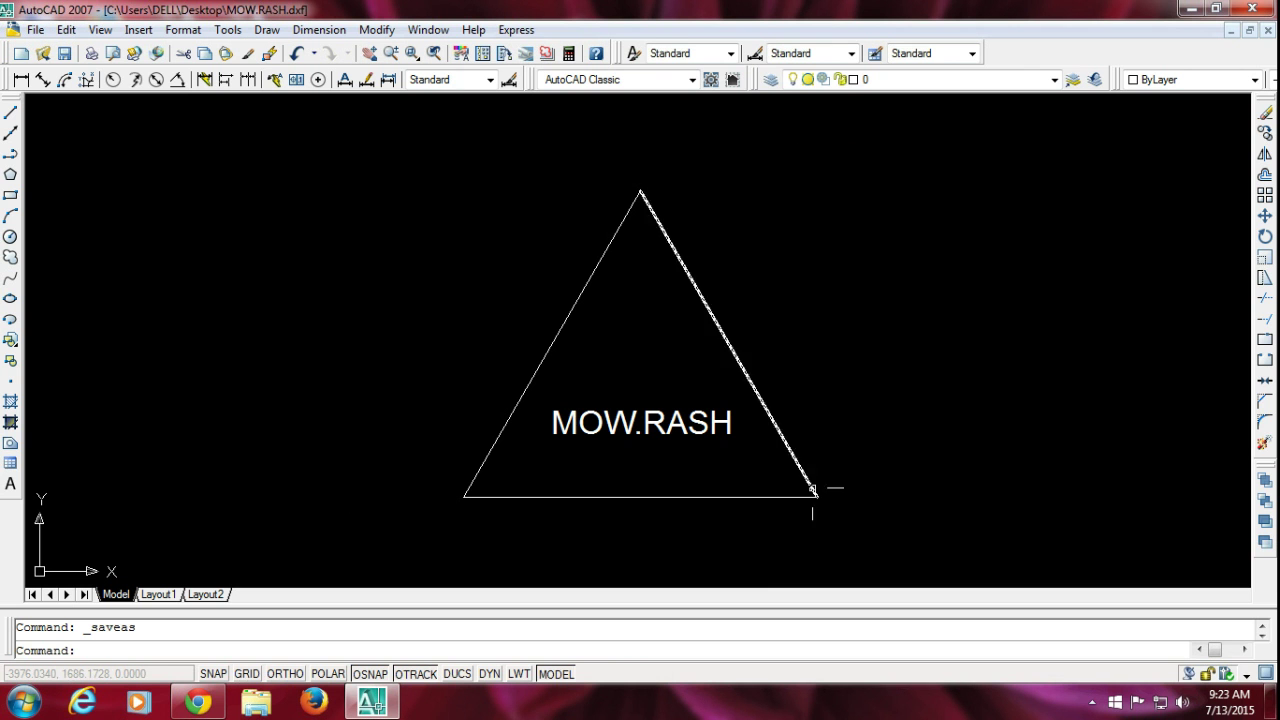
{"action": "left_click", "coordinate": [68, 55]}
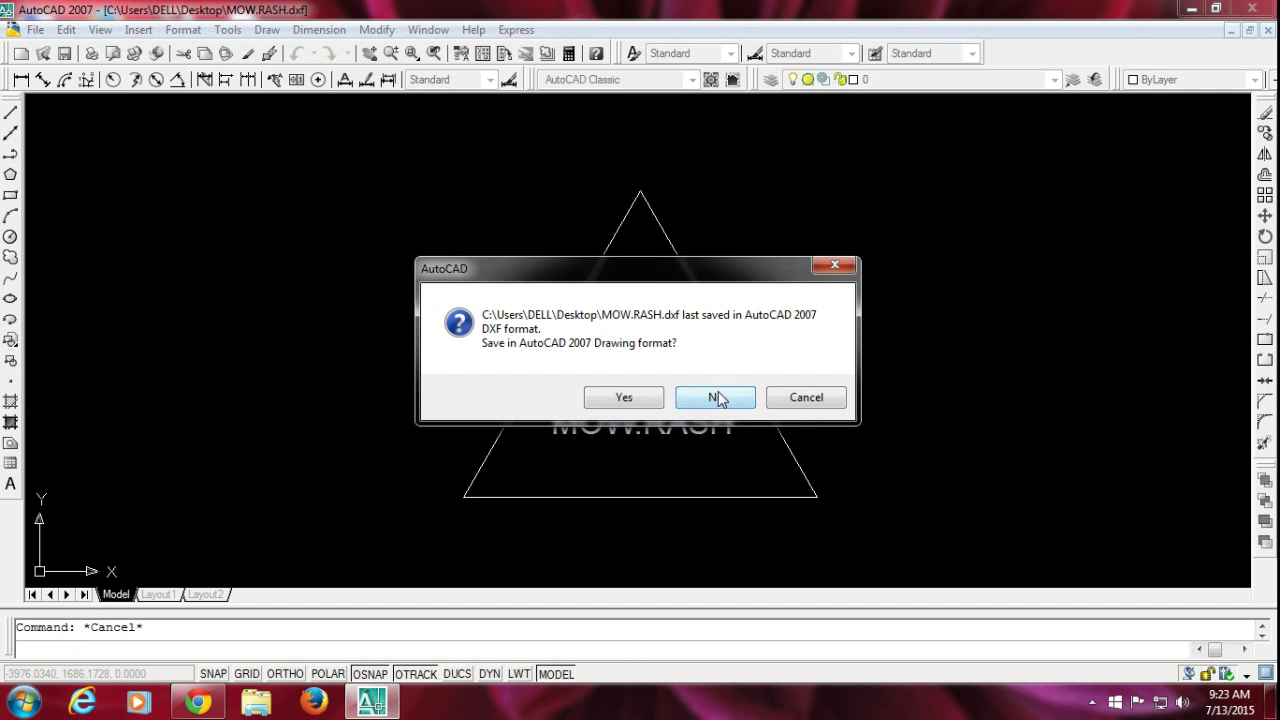
{"action": "left_click", "coordinate": [716, 397]}
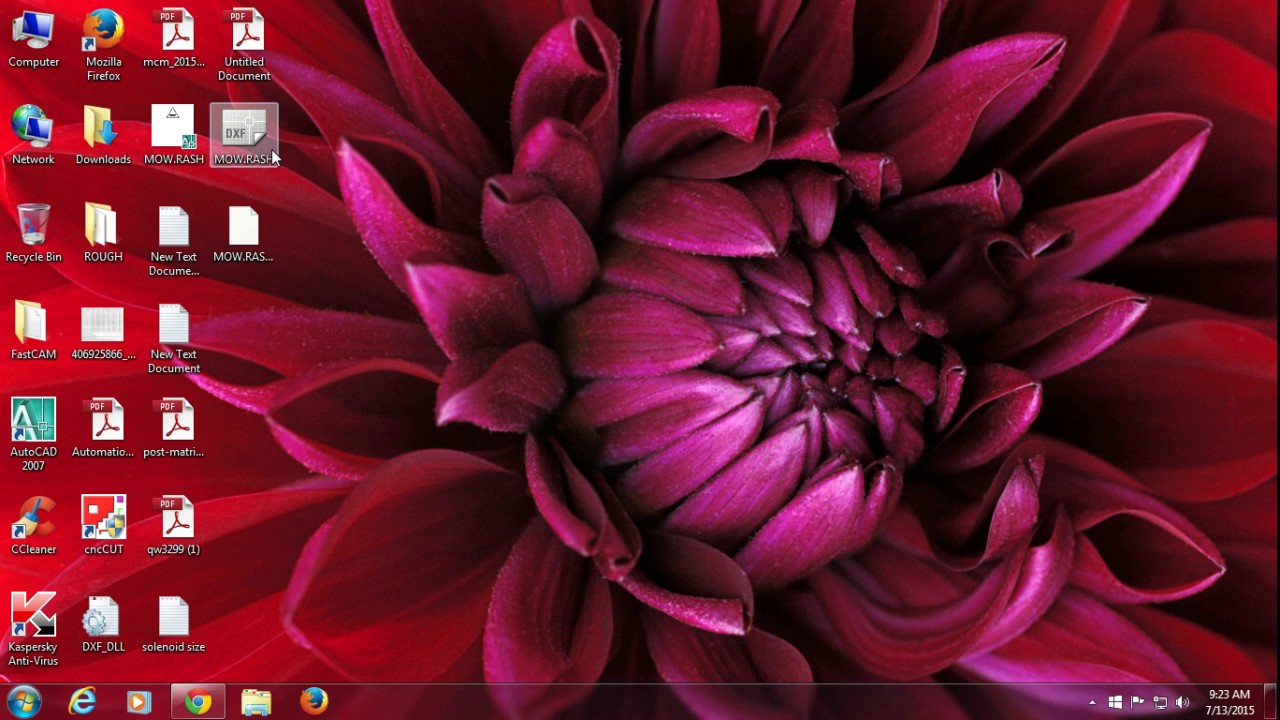
Launch cncCUT 4.86 from its desktop icon.
{"action": "left_click", "coordinate": [103, 535]}
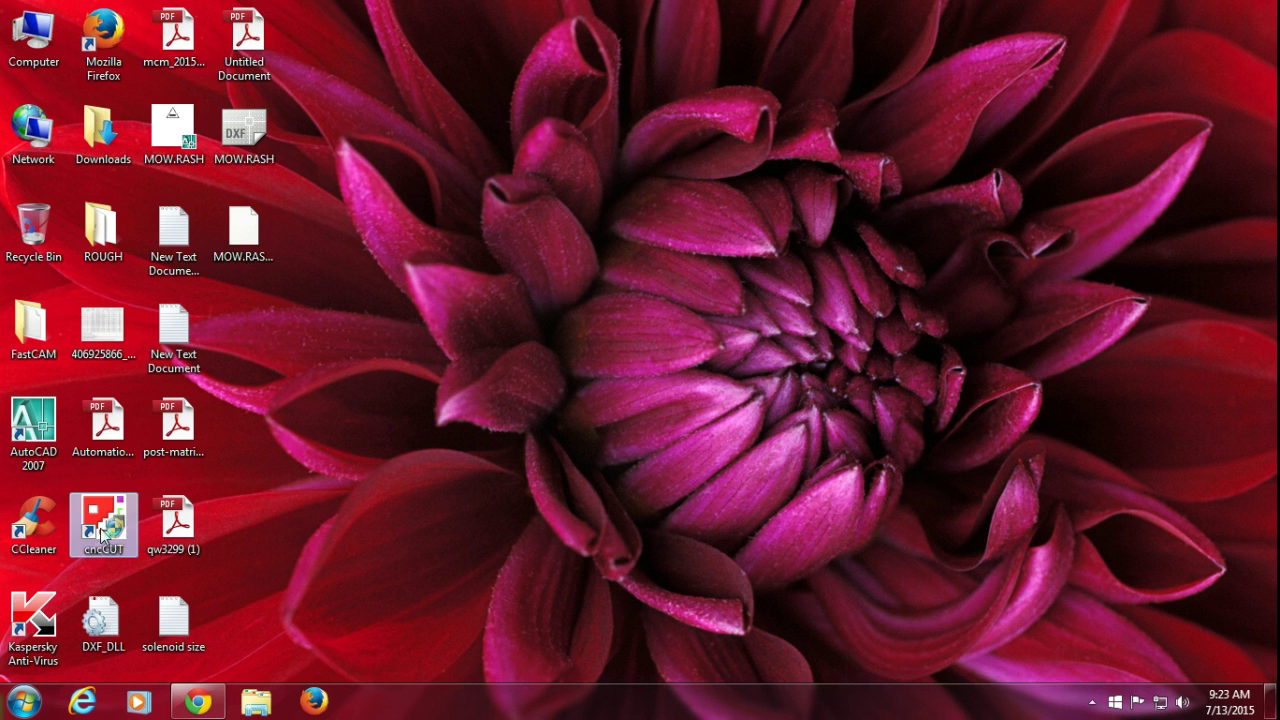
{"action": "double_click", "coordinate": [103, 535]}
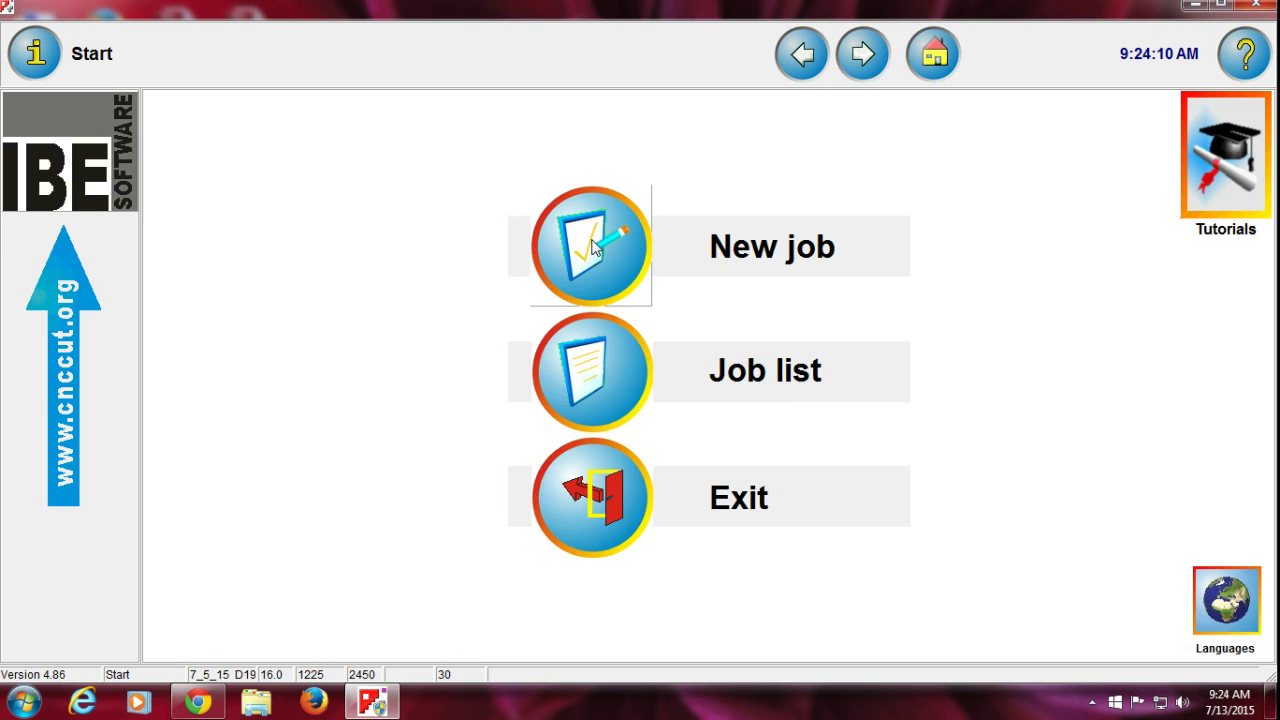
Start a new cutting job to reach the Sheet DB window.
{"action": "left_click", "coordinate": [594, 246]}
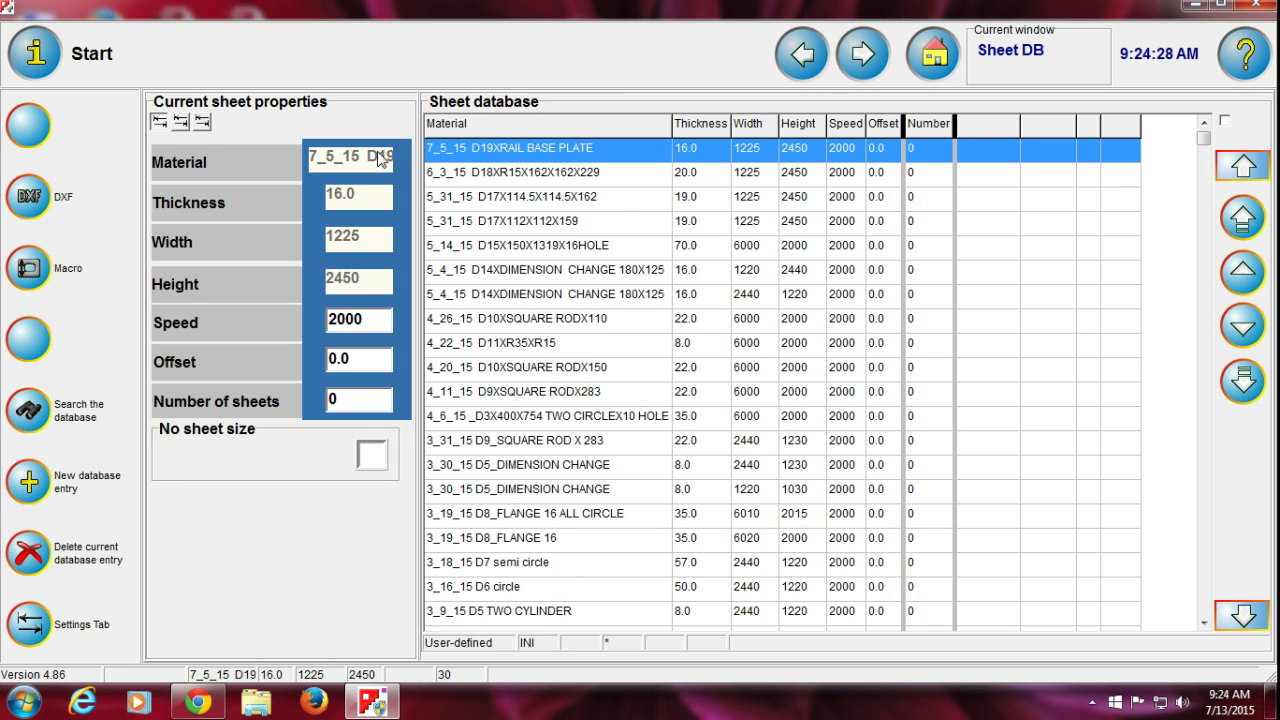
Create a new sheet entry and review its material name, 16.0 thickness and 1225 width.
{"action": "left_click", "coordinate": [30, 482]}
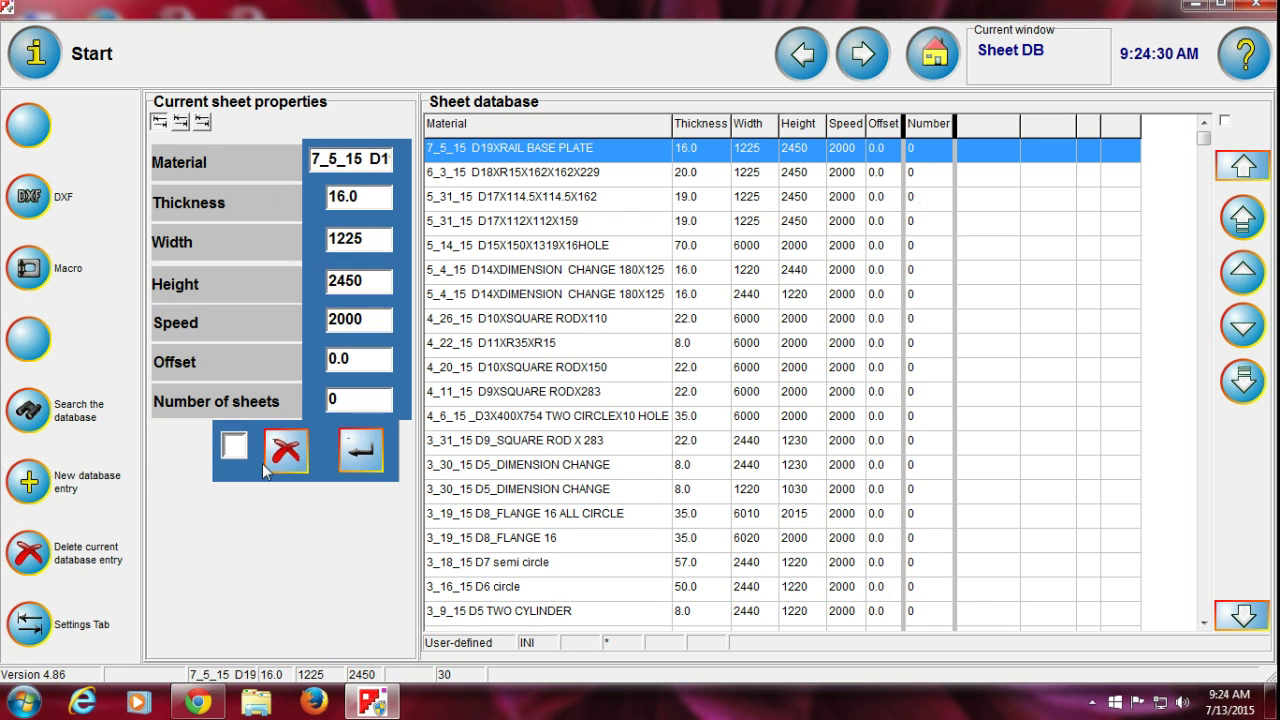
{"action": "left_click", "coordinate": [359, 162]}
{"action": "key", "text": "Right"}
{"action": "key", "text": "Right"}
{"action": "key", "text": "Right"}
{"action": "key", "text": "Right"}
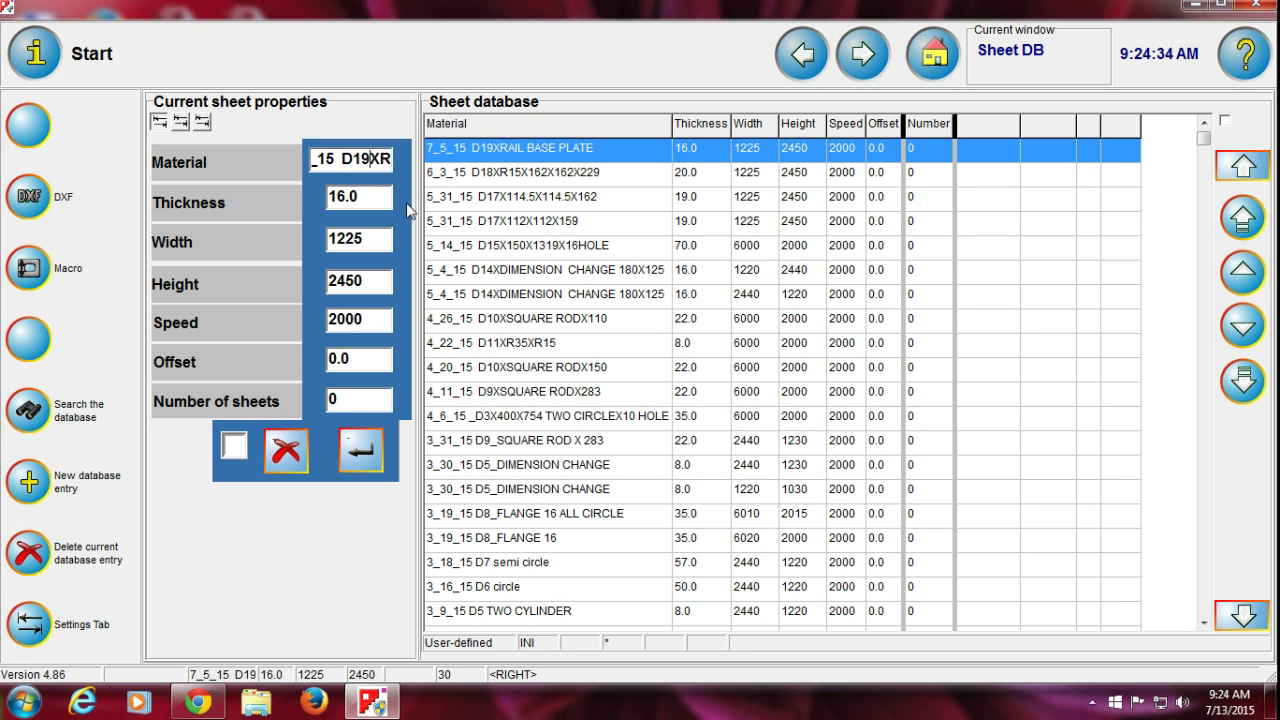
{"action": "left_click", "coordinate": [366, 200]}
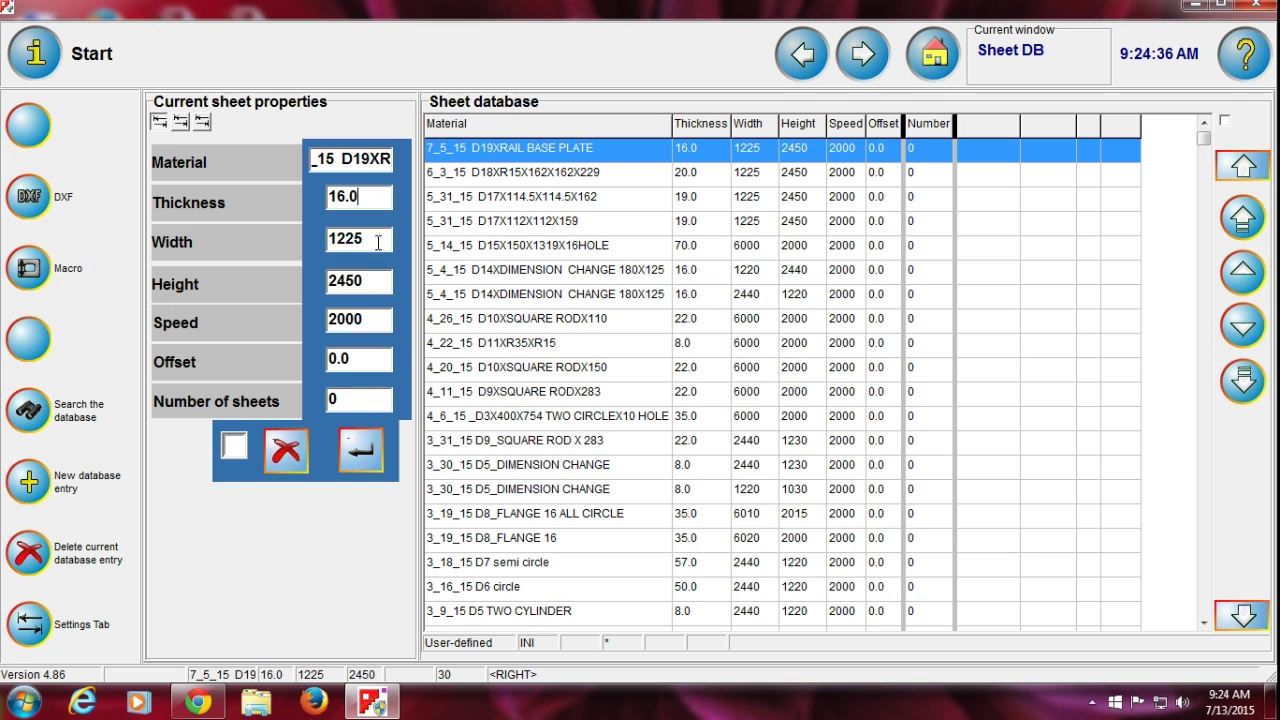
{"action": "left_click", "coordinate": [378, 240]}
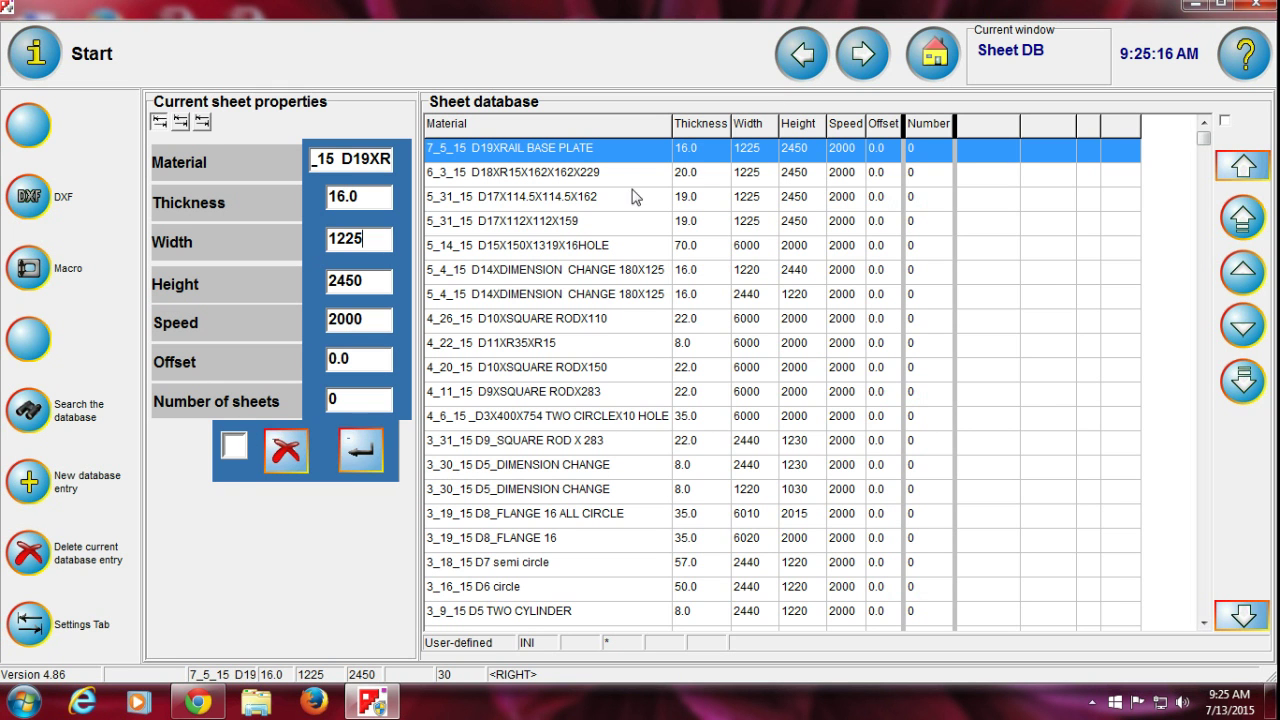
Submit the entry, dismiss the already-saved warning, and select the 7_5_15 D19XRAIL BASE PLATE sheet.
{"action": "left_click", "coordinate": [384, 446]}
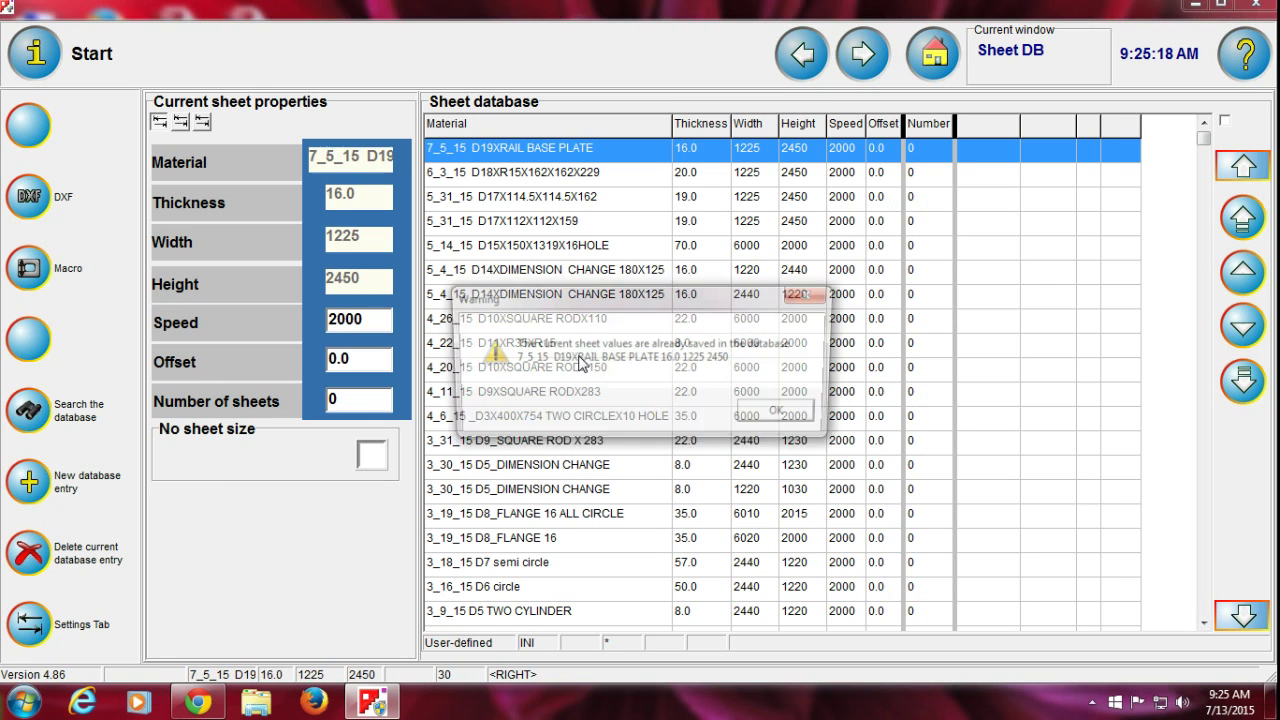
{"action": "left_click", "coordinate": [795, 418]}
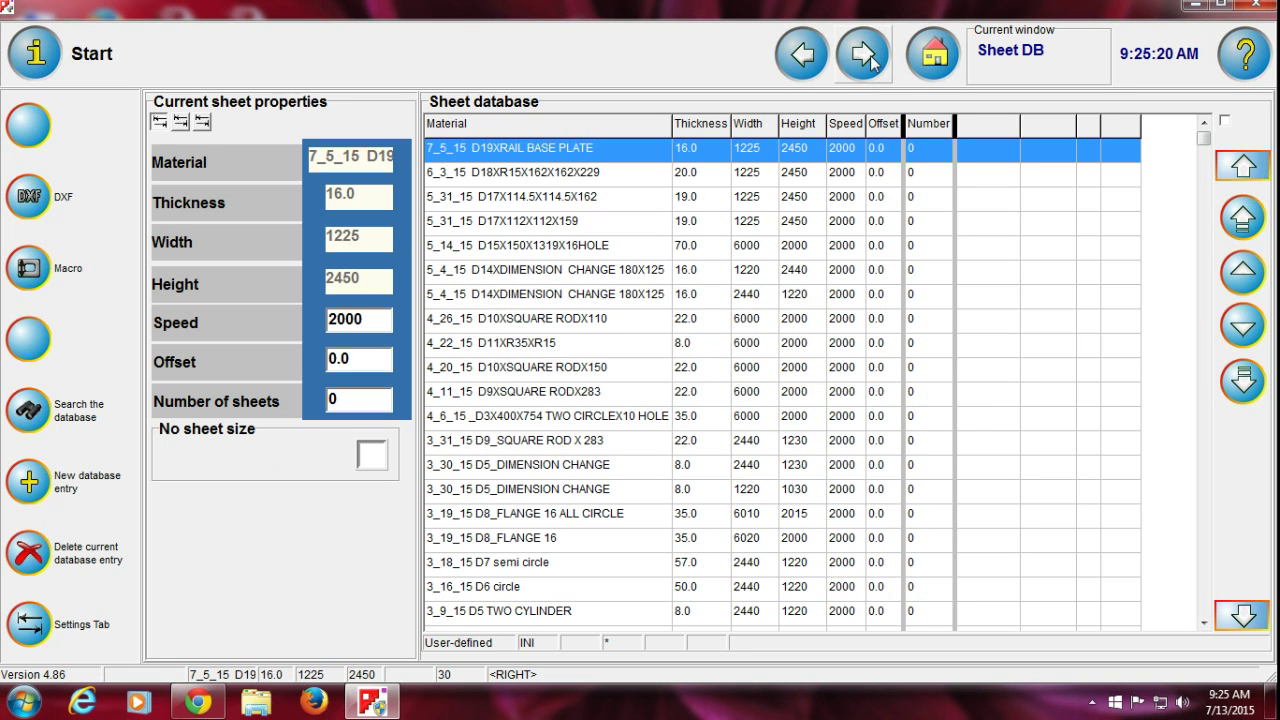
{"action": "left_click", "coordinate": [588, 155]}
{"action": "left_click", "coordinate": [591, 176]}
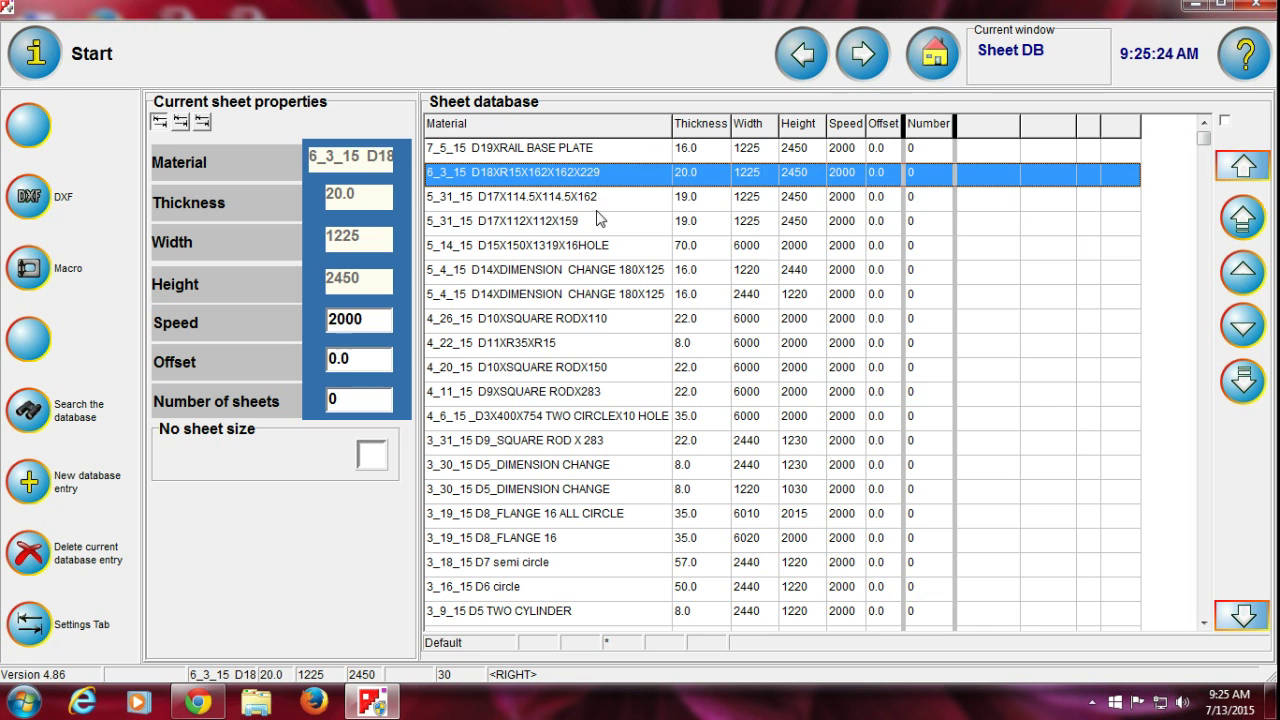
{"action": "left_click", "coordinate": [600, 216]}
{"action": "left_click", "coordinate": [600, 153]}
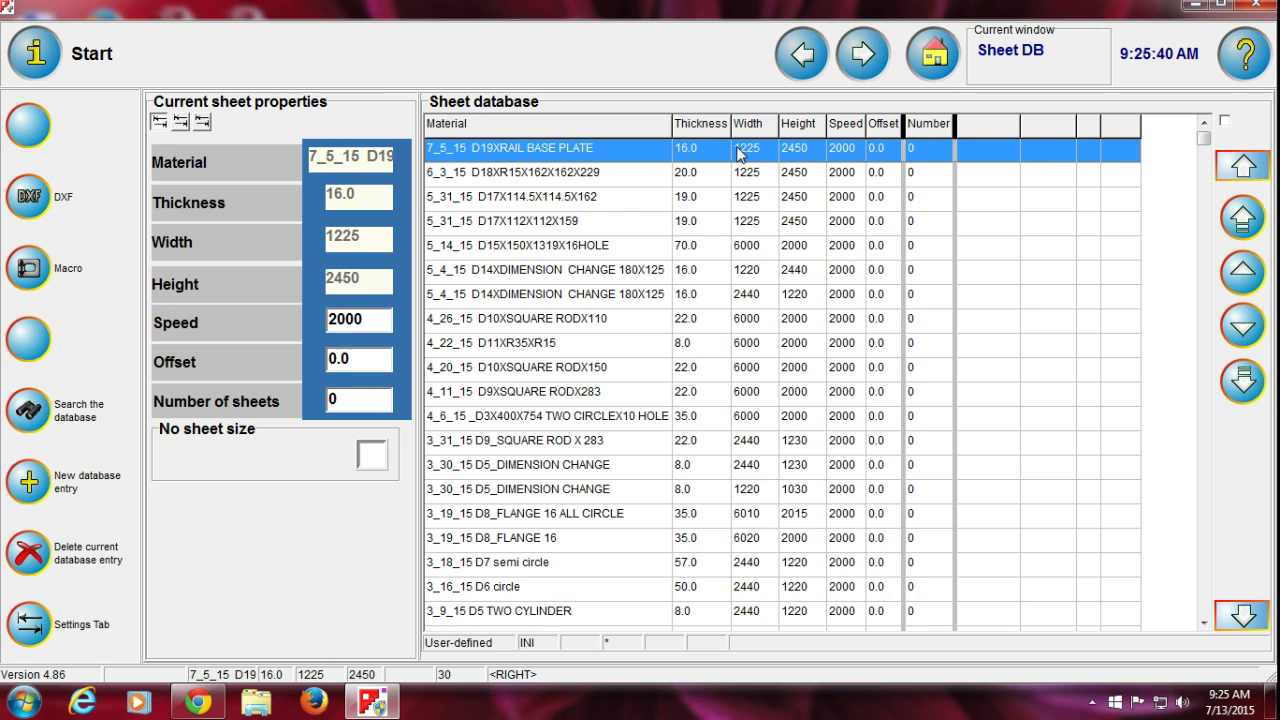
{"action": "left_click", "coordinate": [625, 156]}
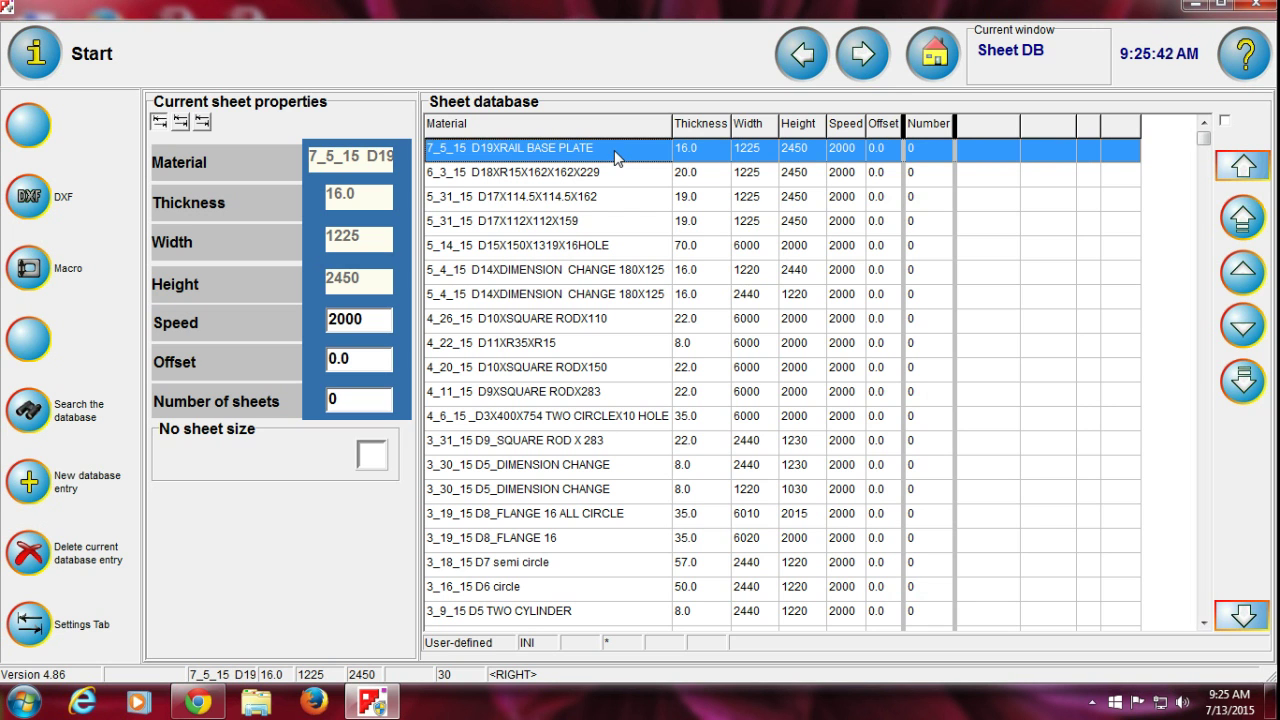
Load MOW.RASH from the Desktop into the DXF import window.
{"action": "left_click", "coordinate": [860, 60]}
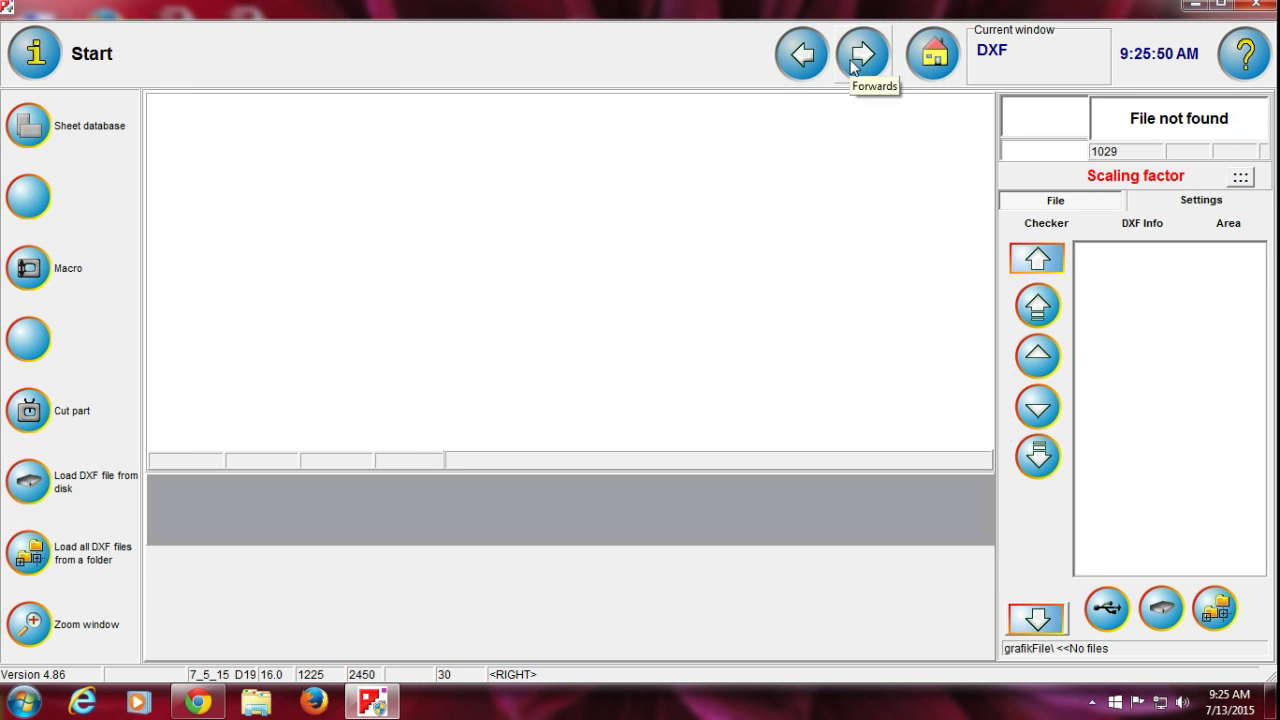
{"action": "left_click", "coordinate": [47, 490]}
{"action": "left_click", "coordinate": [797, 336]}
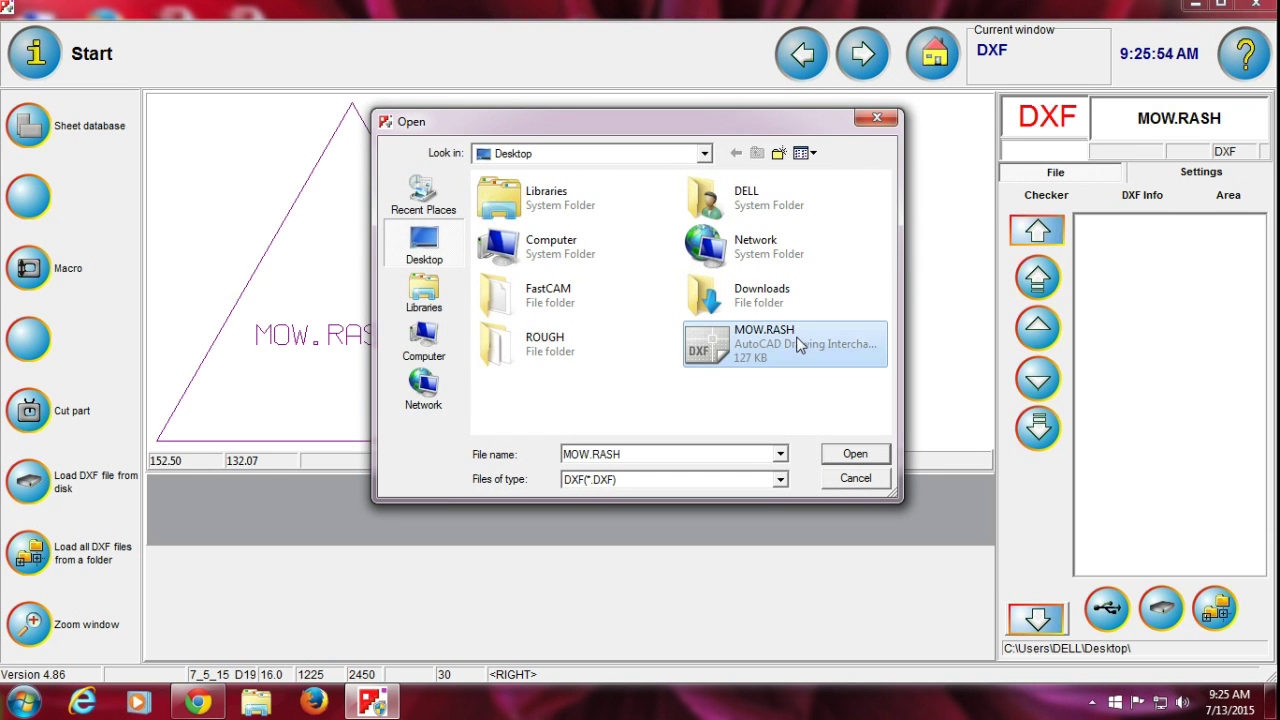
{"action": "left_click", "coordinate": [866, 456]}
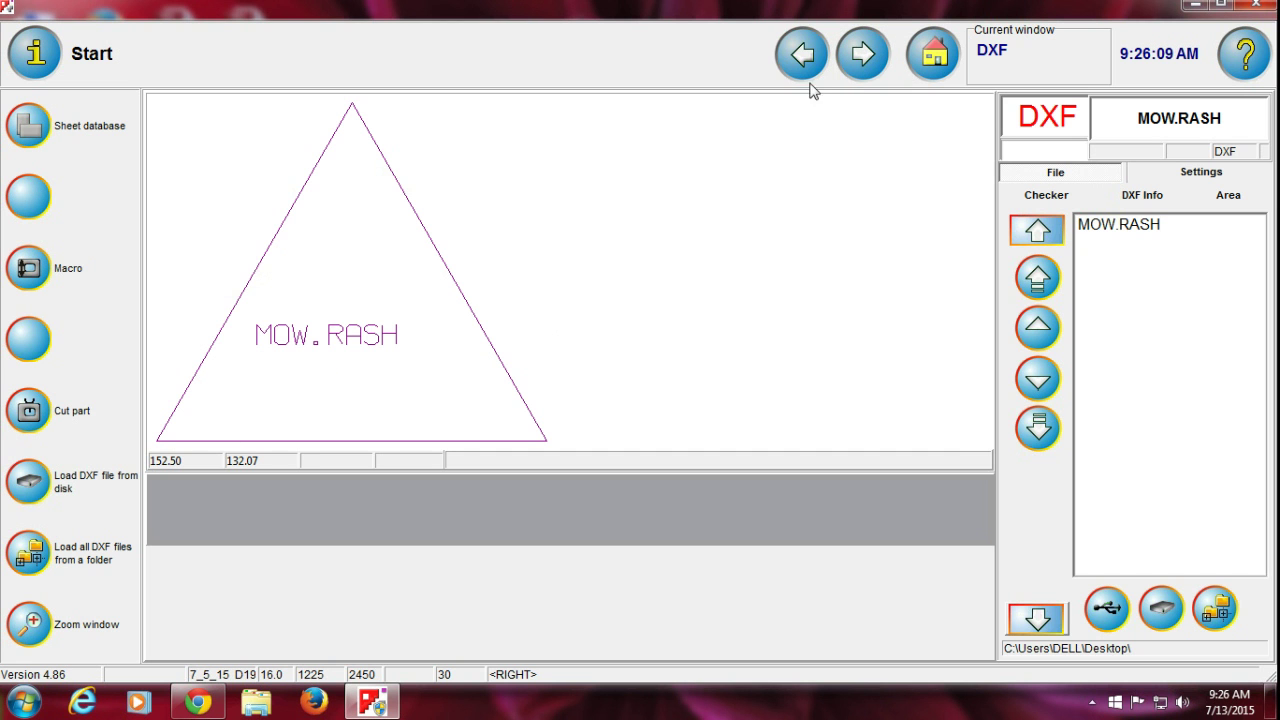
Preview the triangle's start point and lead-in/out markers, then go back to its settings.
{"action": "left_click", "coordinate": [848, 68]}
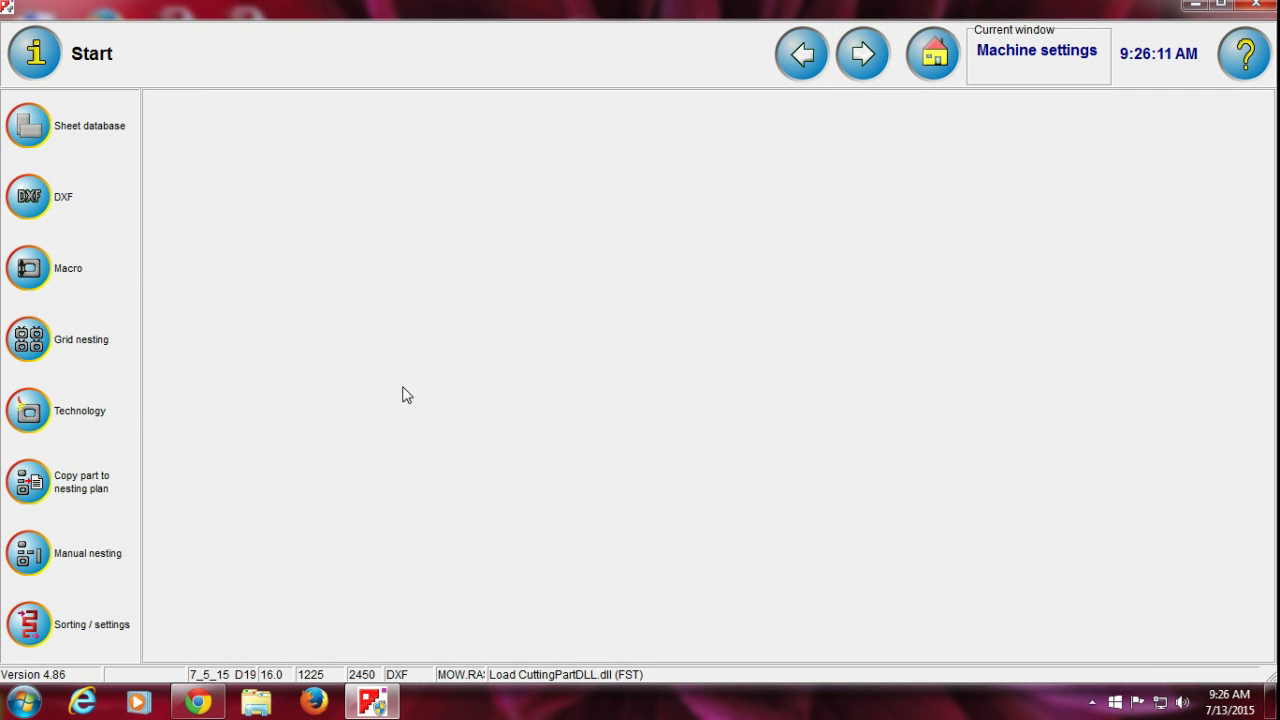
{"action": "scroll", "coordinate": [615, 385], "scroll_direction": "up", "scroll_amount": 2}
{"action": "scroll", "coordinate": [624, 395], "scroll_direction": "down", "scroll_amount": 2}
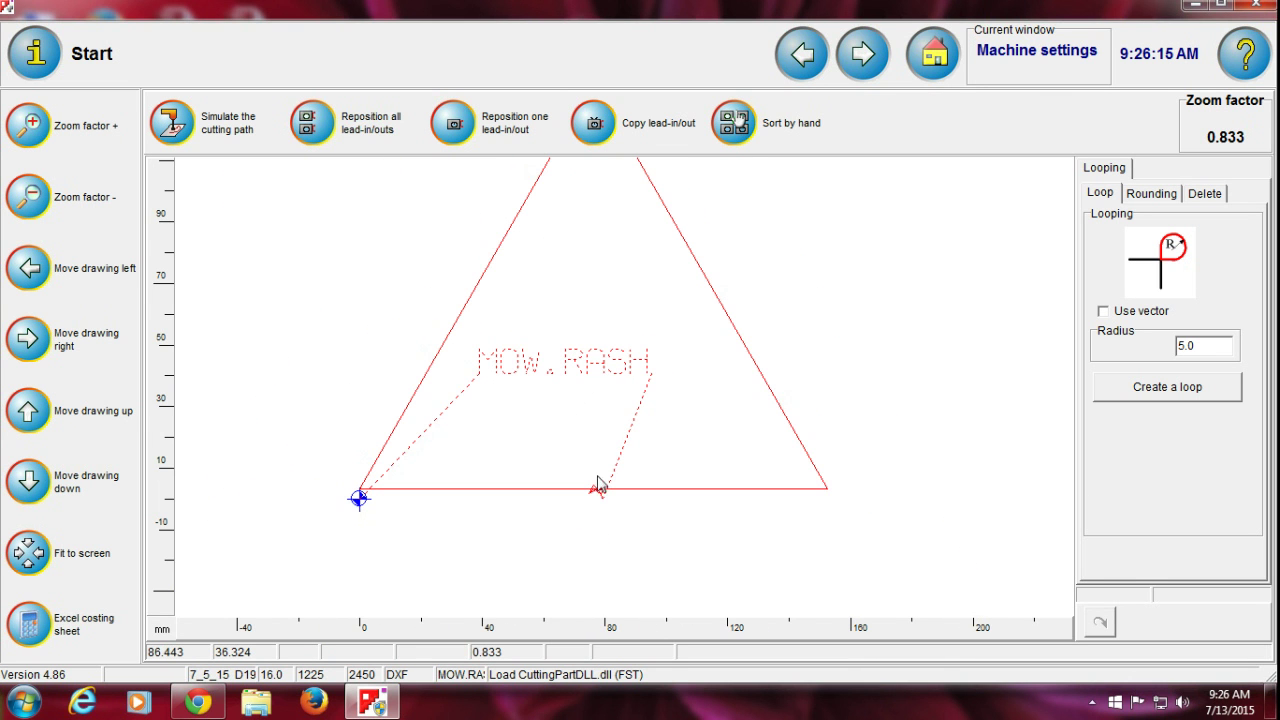
{"action": "scroll", "coordinate": [628, 395], "scroll_direction": "up", "scroll_amount": 1}
{"action": "scroll", "coordinate": [628, 393], "scroll_direction": "down", "scroll_amount": 1}
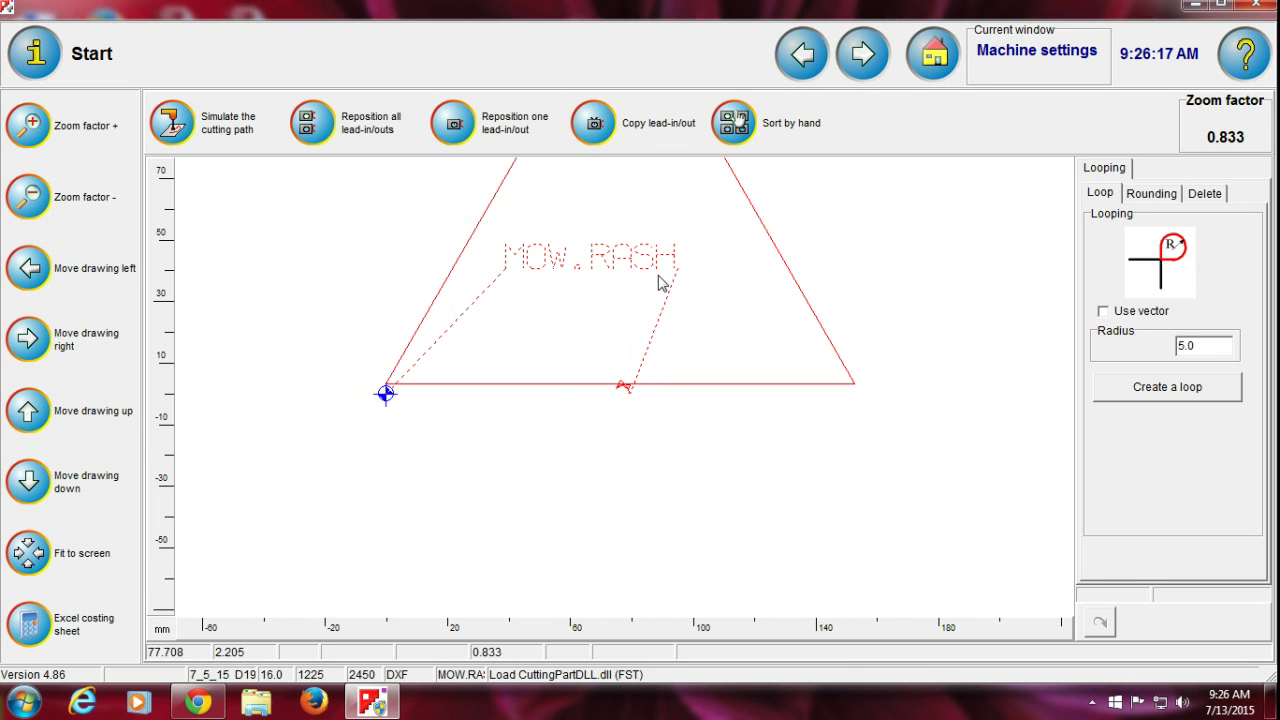
{"action": "scroll", "coordinate": [626, 394], "scroll_direction": "up", "scroll_amount": 1}
{"action": "scroll", "coordinate": [631, 394], "scroll_direction": "down", "scroll_amount": 1}
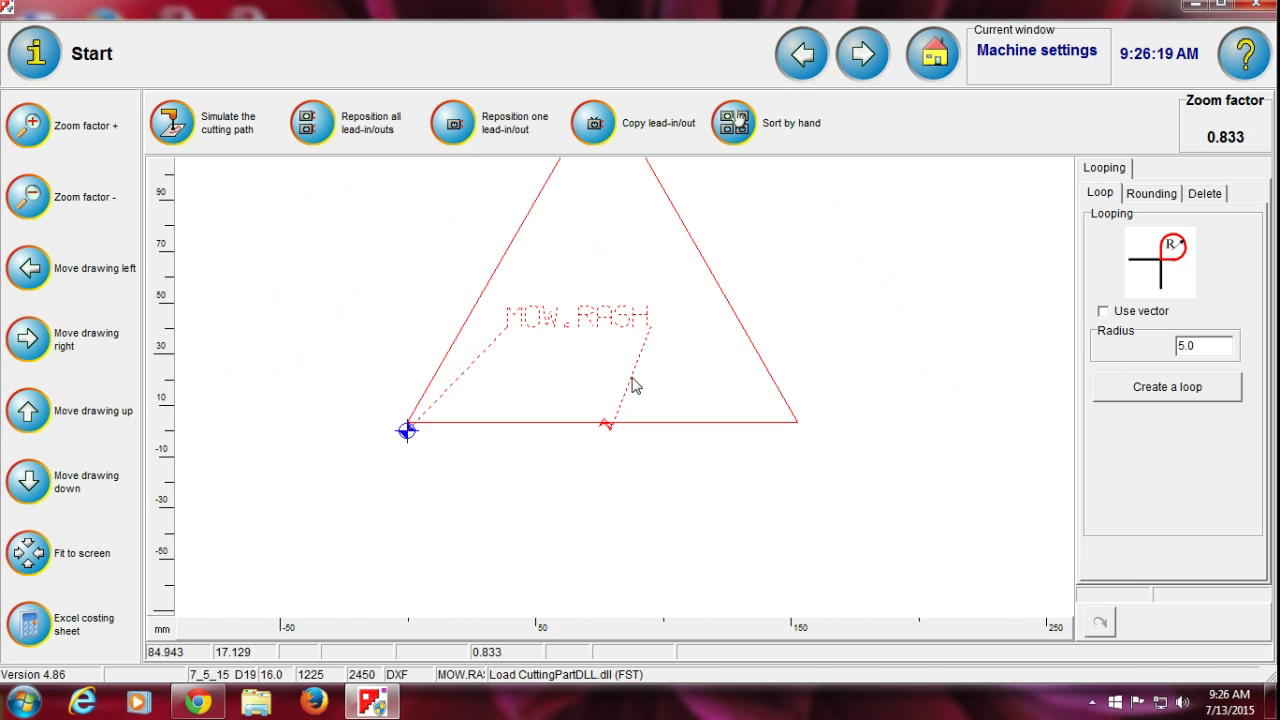
{"action": "scroll", "coordinate": [622, 395], "scroll_direction": "up", "scroll_amount": 1}
{"action": "scroll", "coordinate": [646, 357], "scroll_direction": "up", "scroll_amount": 1}
{"action": "scroll", "coordinate": [623, 397], "scroll_direction": "down", "scroll_amount": 1}
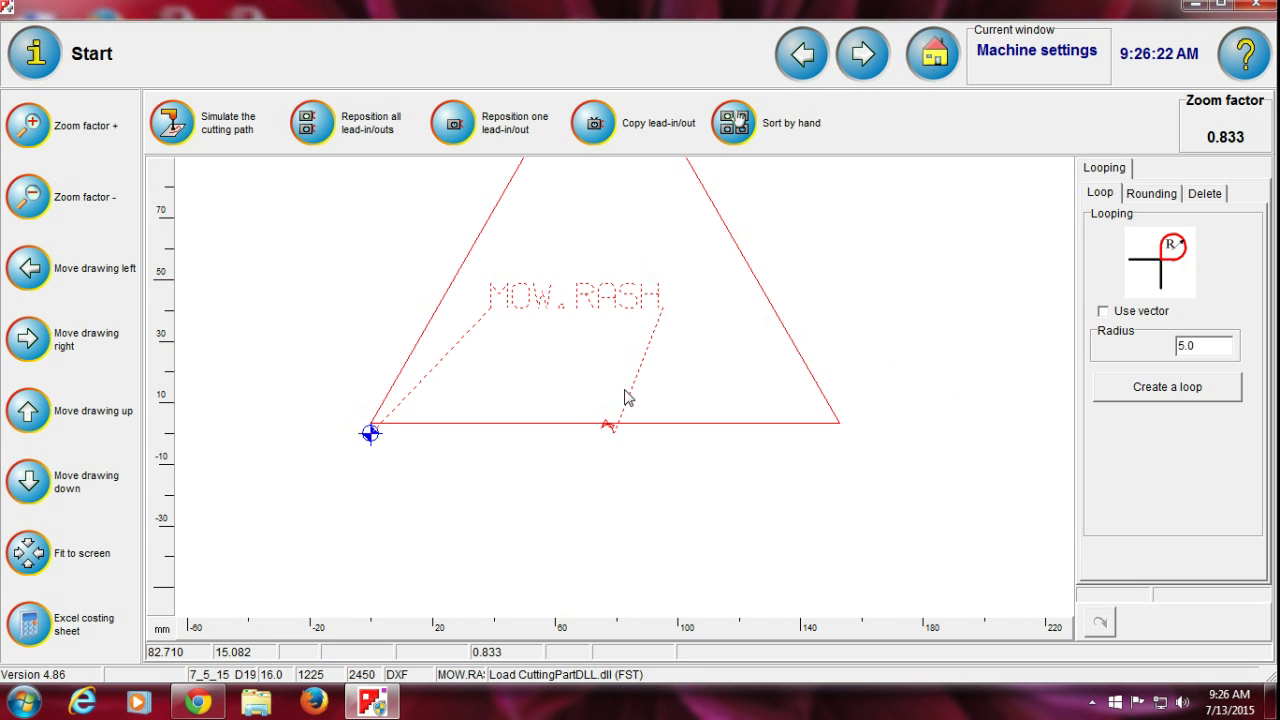
{"action": "left_click", "coordinate": [826, 68]}
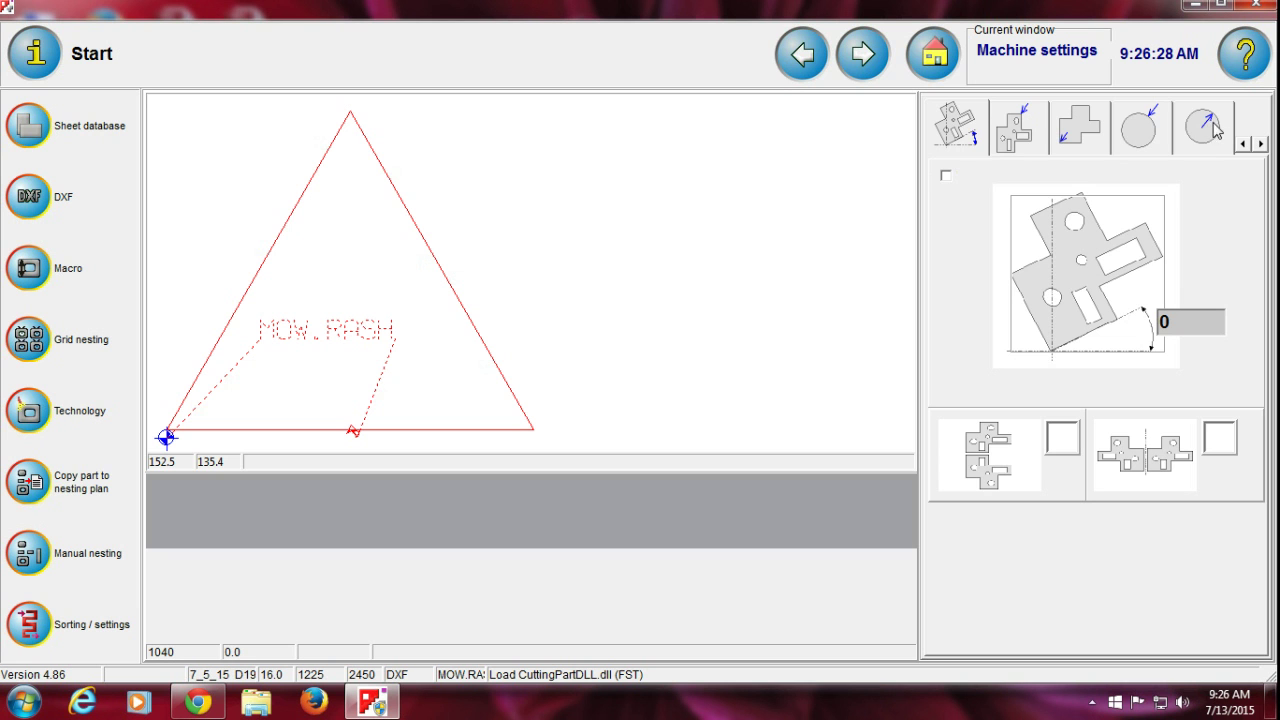
Check the corner, circle, arc and outline lead-in/out tabs, then zoom into the triangle's lead-in.
{"action": "left_click", "coordinate": [1090, 135]}
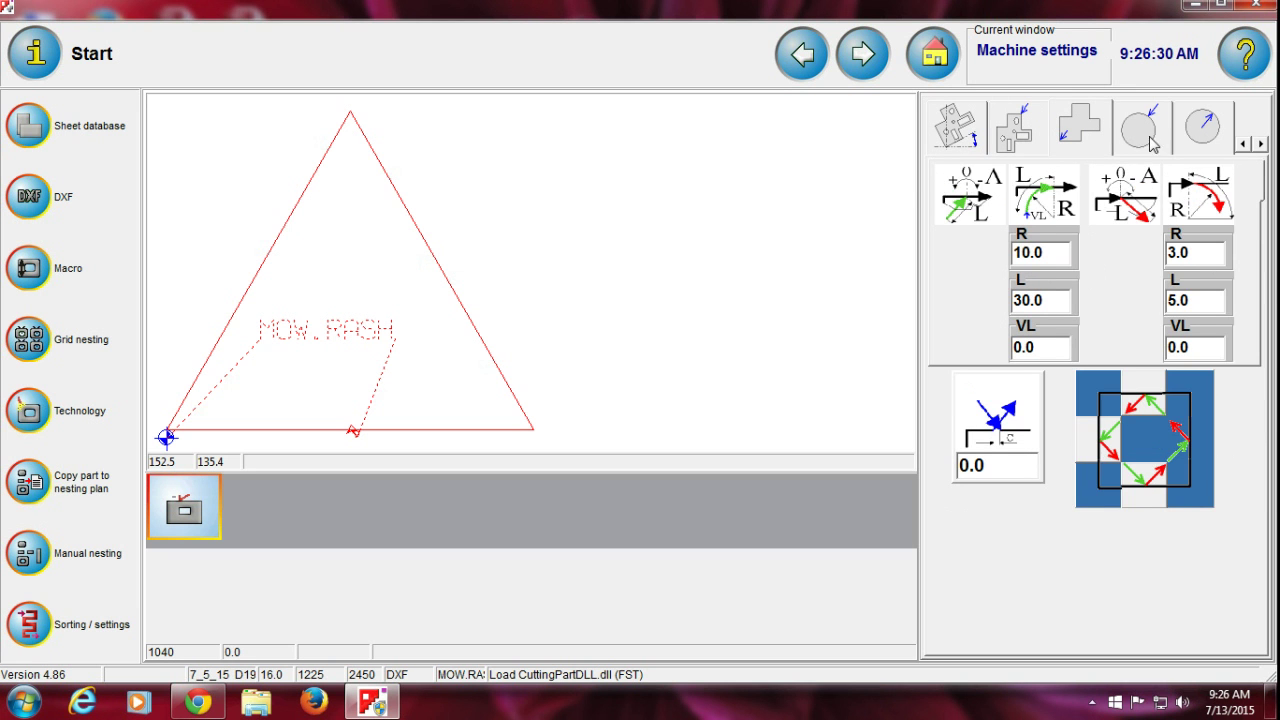
{"action": "left_click", "coordinate": [1135, 142]}
{"action": "left_click", "coordinate": [1202, 136]}
{"action": "left_click", "coordinate": [1024, 137]}
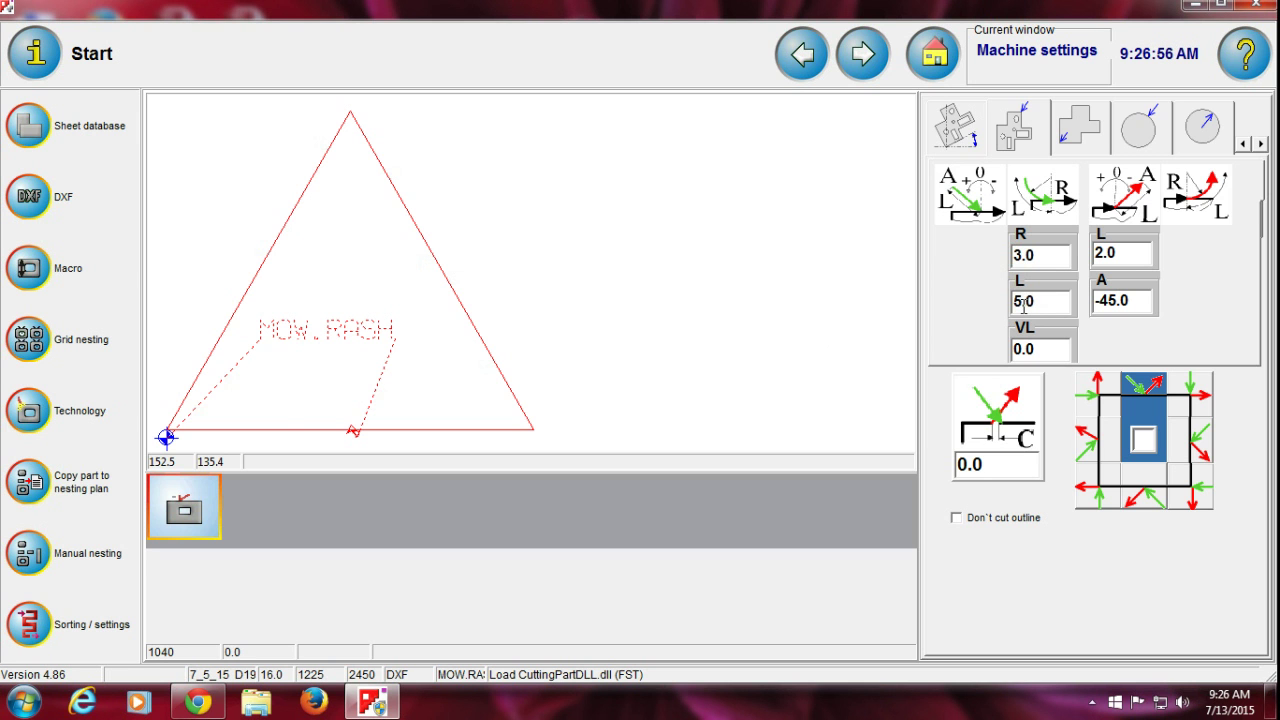
{"action": "double_click", "coordinate": [409, 438]}
{"action": "scroll", "coordinate": [423, 572], "scroll_direction": "up", "scroll_amount": 2}
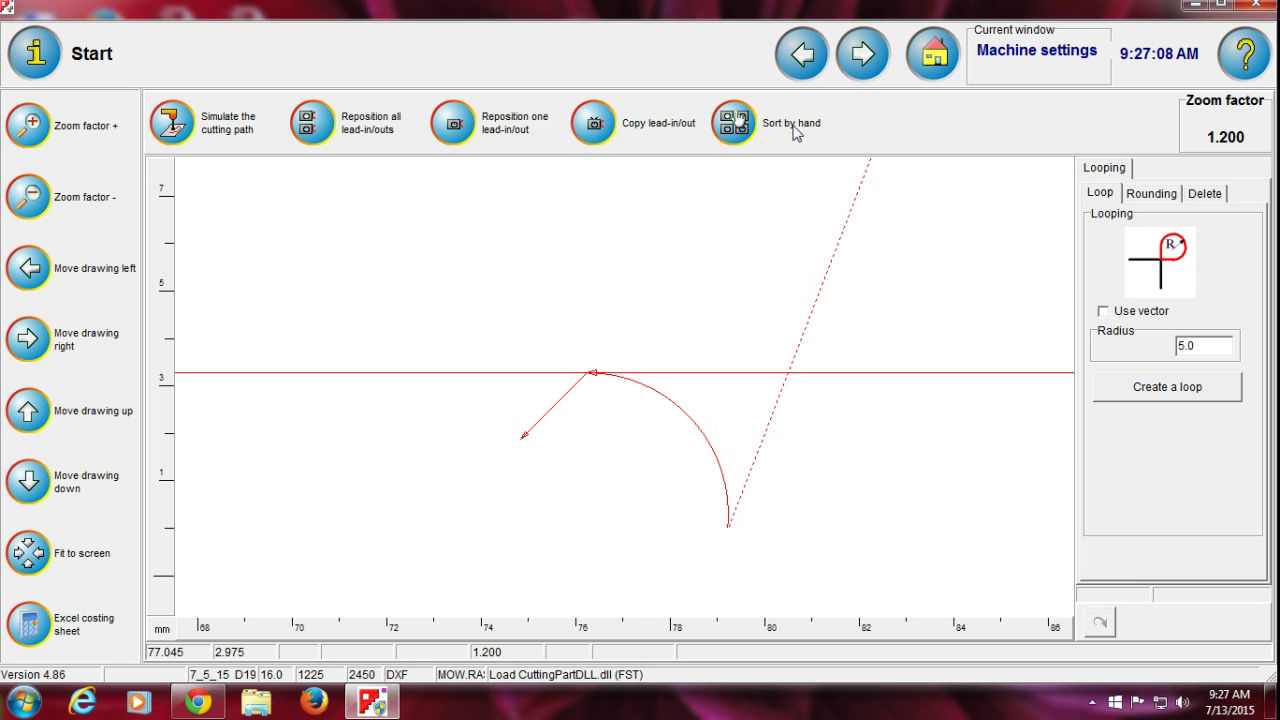
{"action": "left_click", "coordinate": [800, 66]}
{"action": "left_click", "coordinate": [1018, 148]}
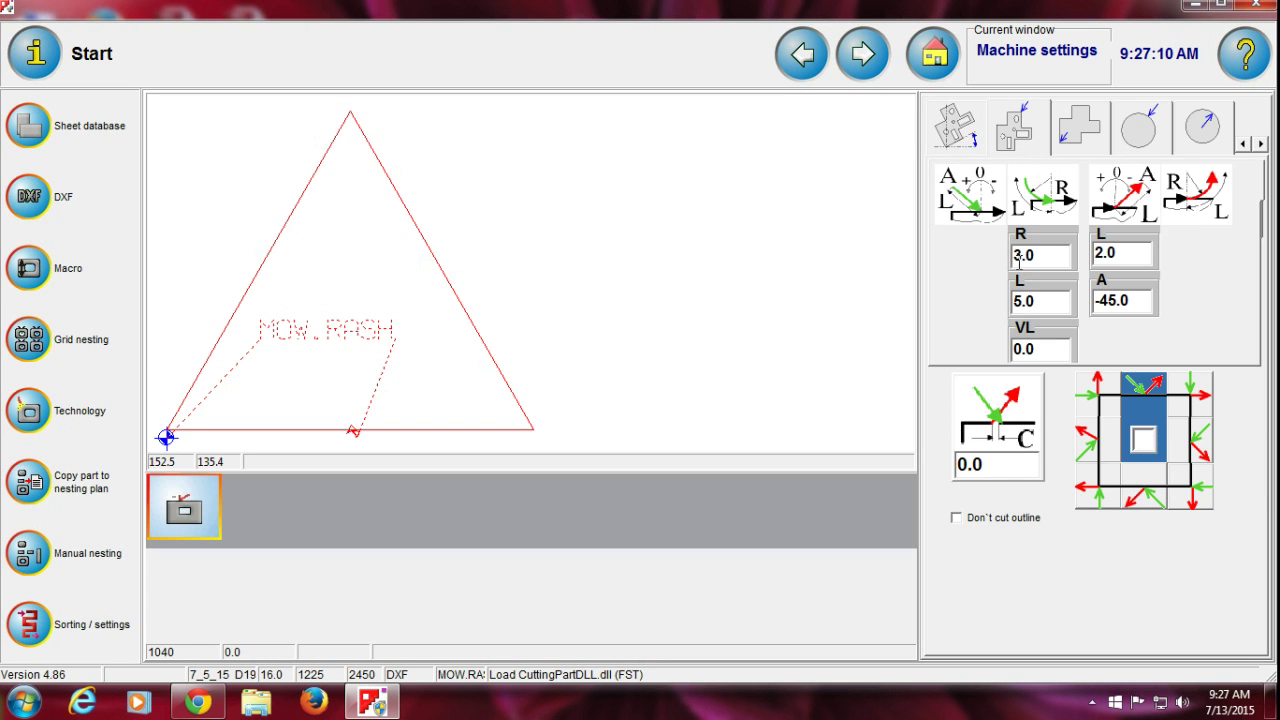
{"action": "left_click", "coordinate": [1026, 256]}
{"action": "key", "text": "BackSpace"}
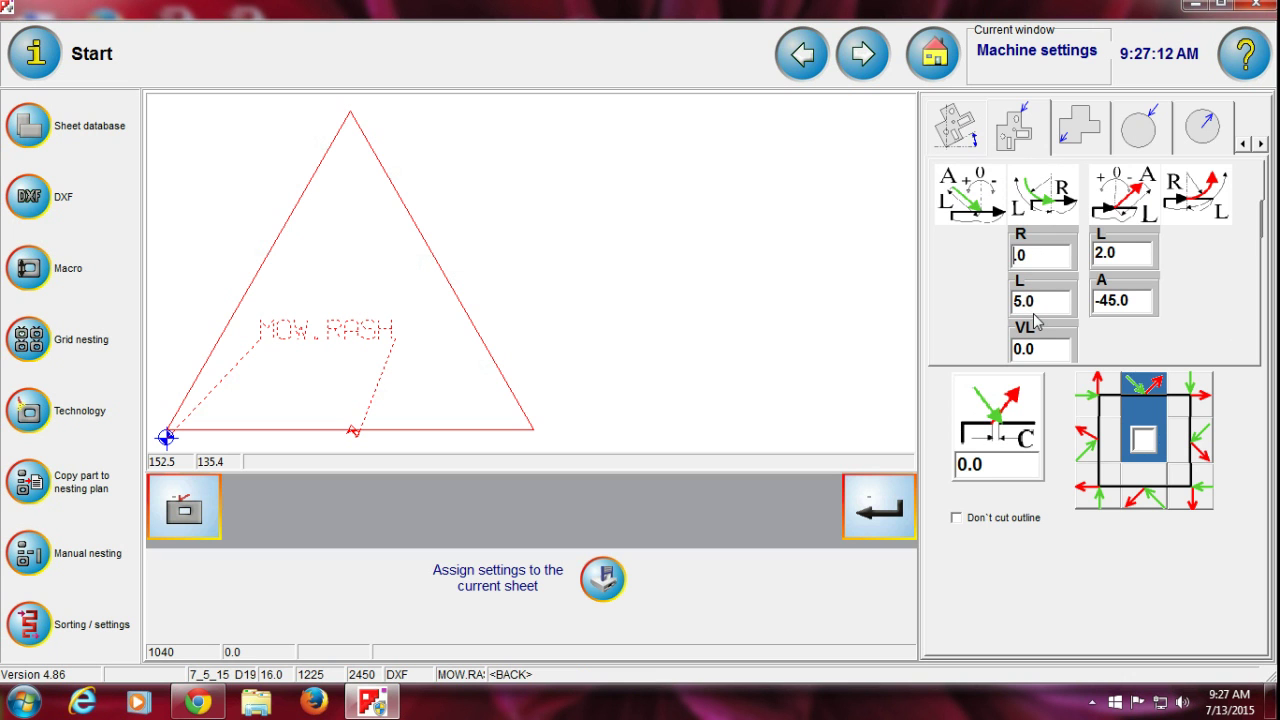
{"action": "type", "text": "10"}
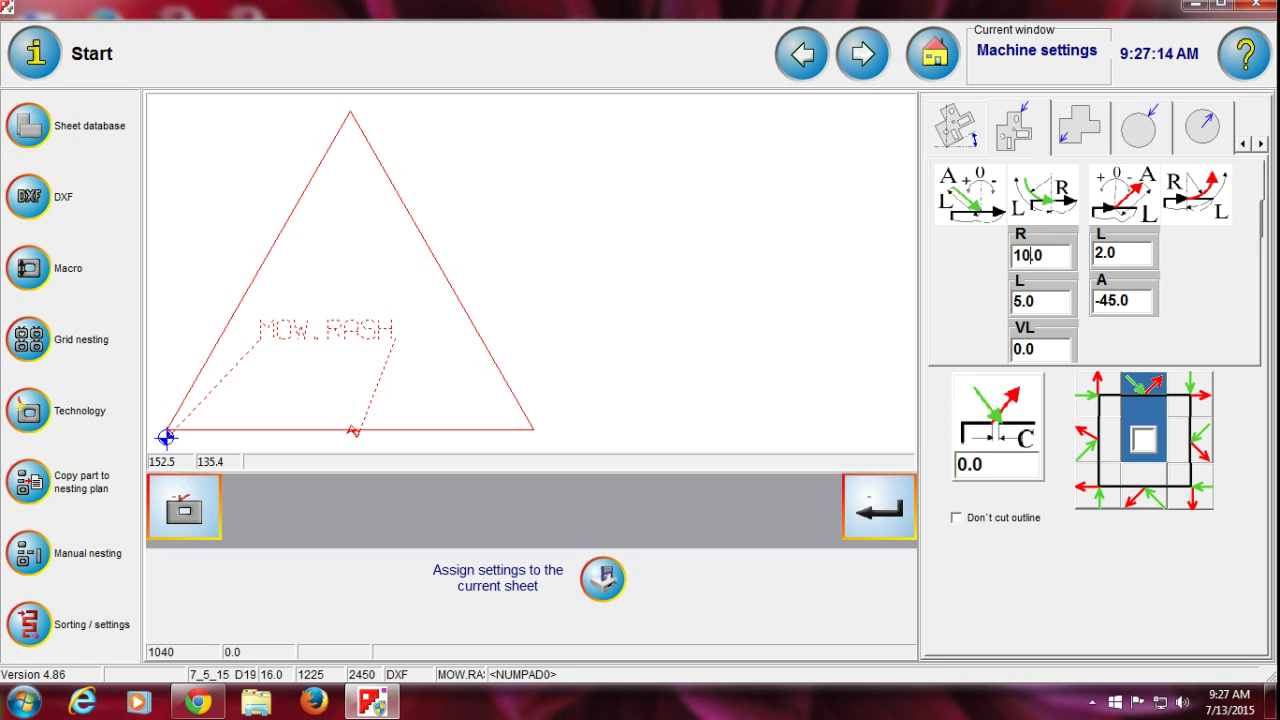
{"action": "key", "text": "Return"}
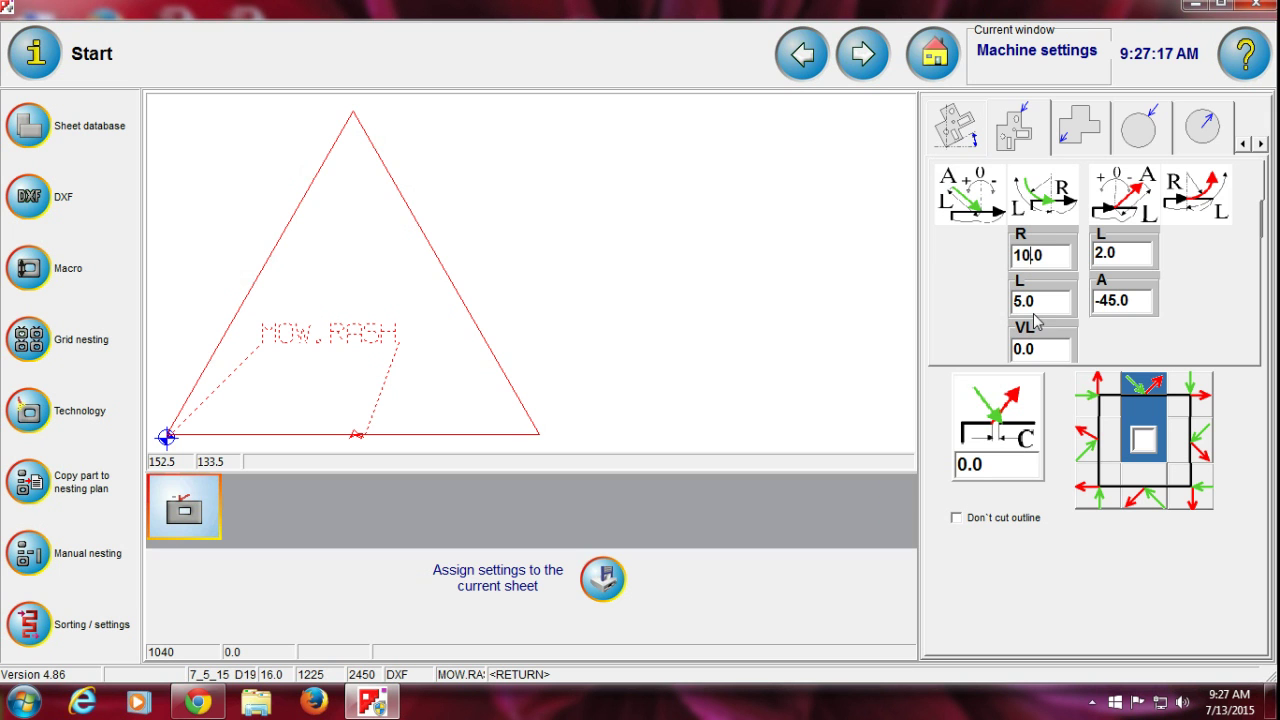
{"action": "left_click", "coordinate": [417, 471]}
{"action": "scroll", "coordinate": [623, 394], "scroll_direction": "up", "scroll_amount": 3}
{"action": "scroll", "coordinate": [605, 466], "scroll_direction": "up", "scroll_amount": 3}
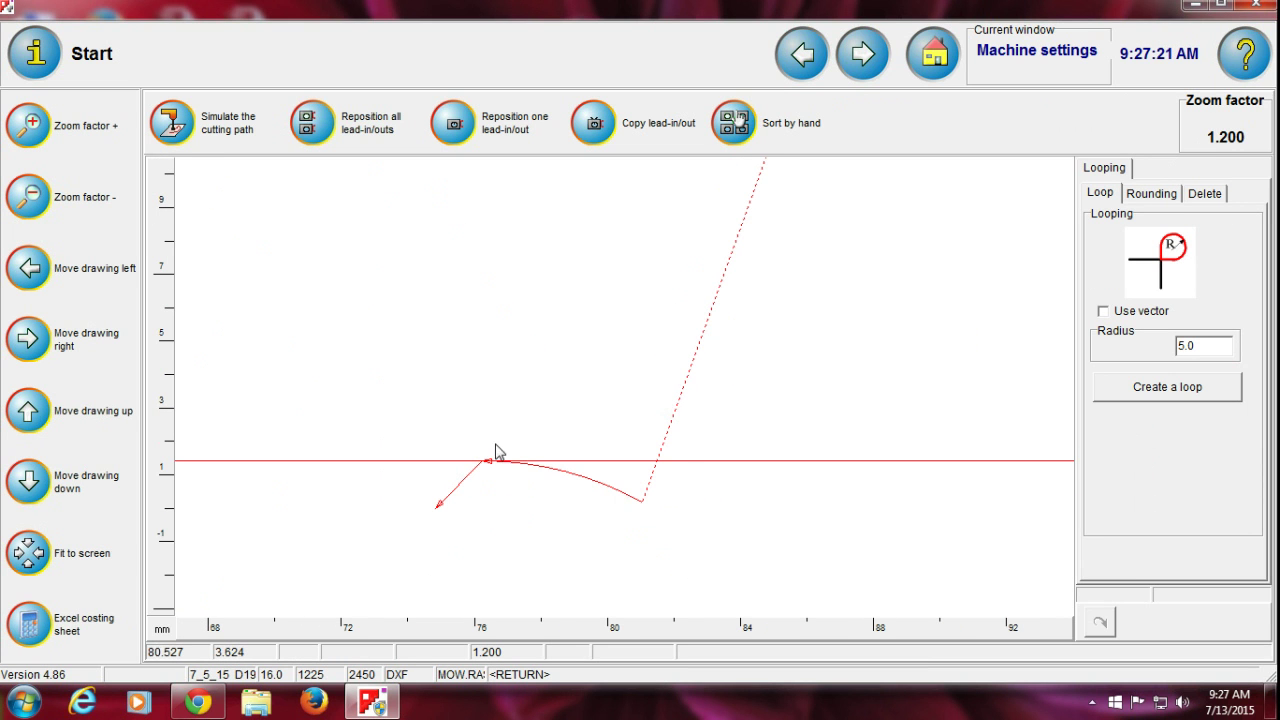
{"action": "left_click", "coordinate": [785, 36]}
{"action": "left_click", "coordinate": [1012, 145]}
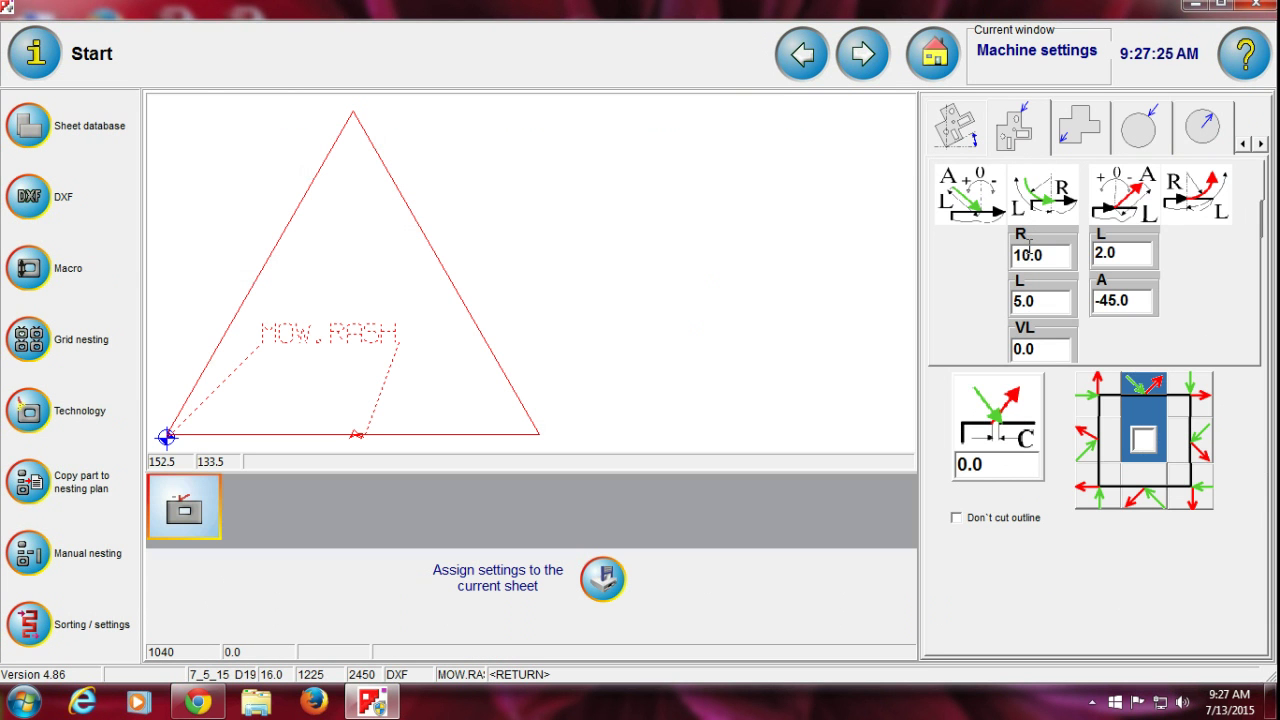
{"action": "key", "text": "BackSpace"}
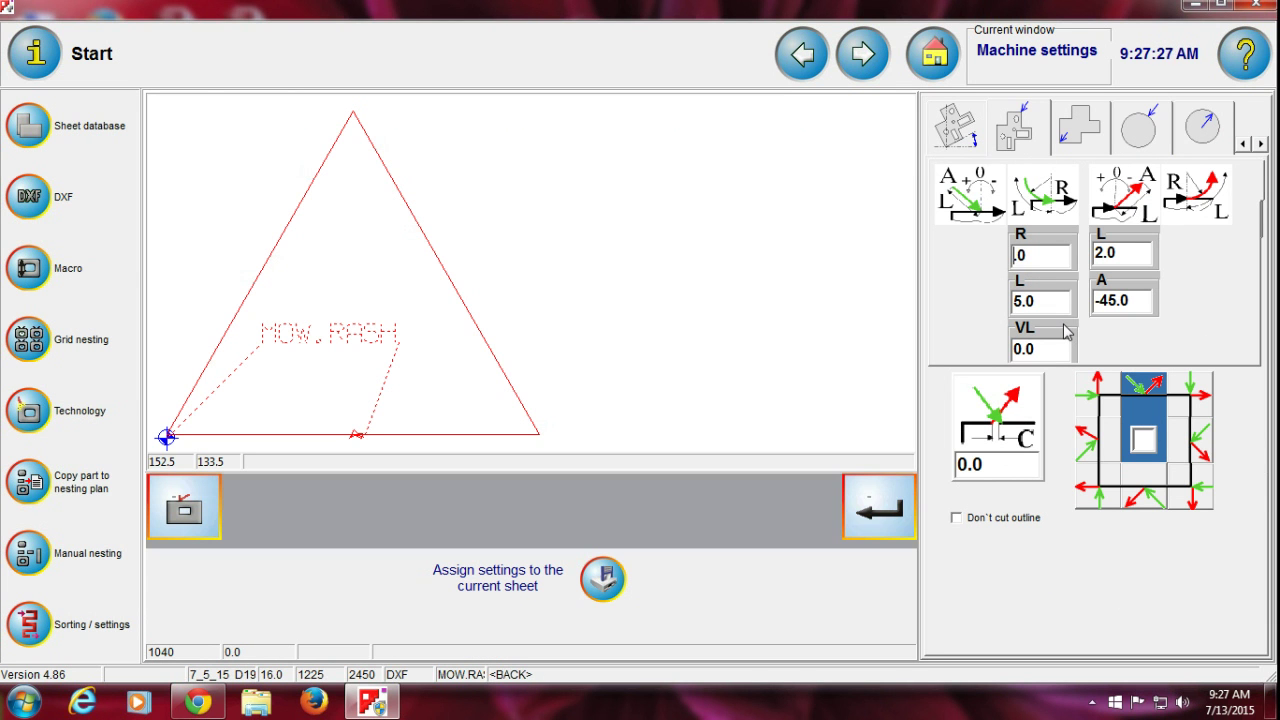
{"action": "type", "text": "2"}
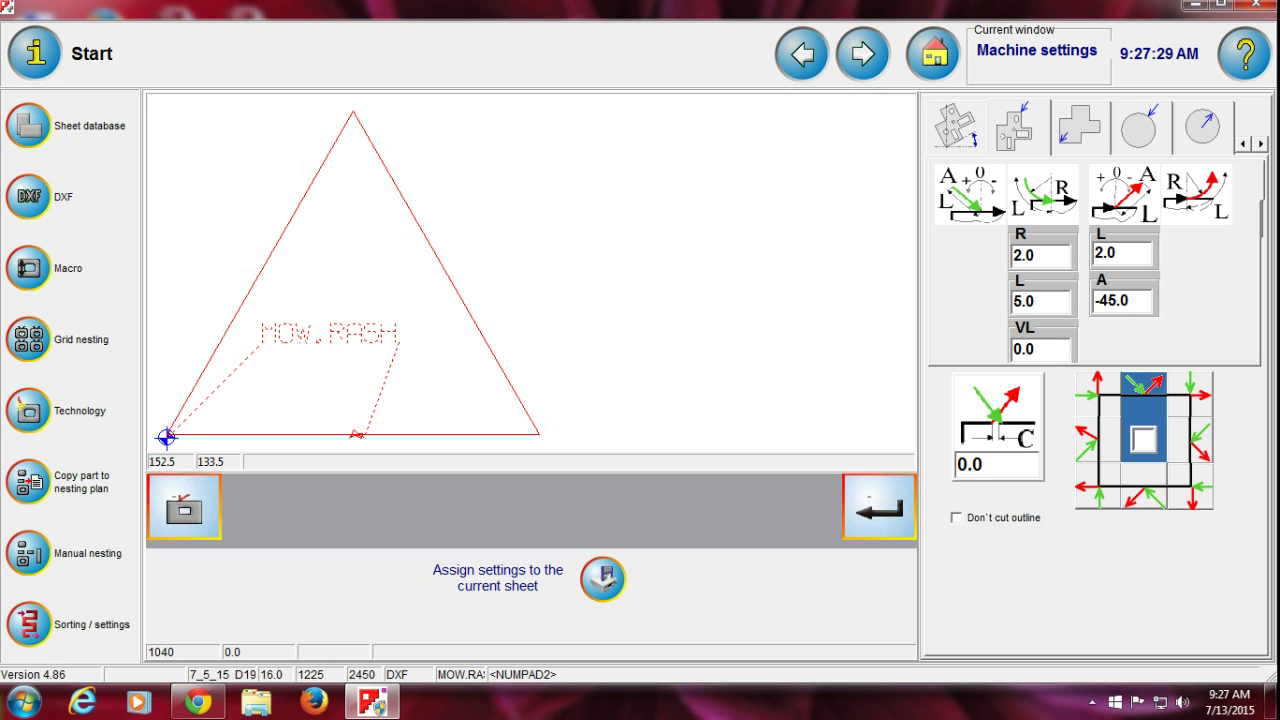
{"action": "key", "text": "BackSpace"}
{"action": "type", "text": "3"}
{"action": "key", "text": "Return"}
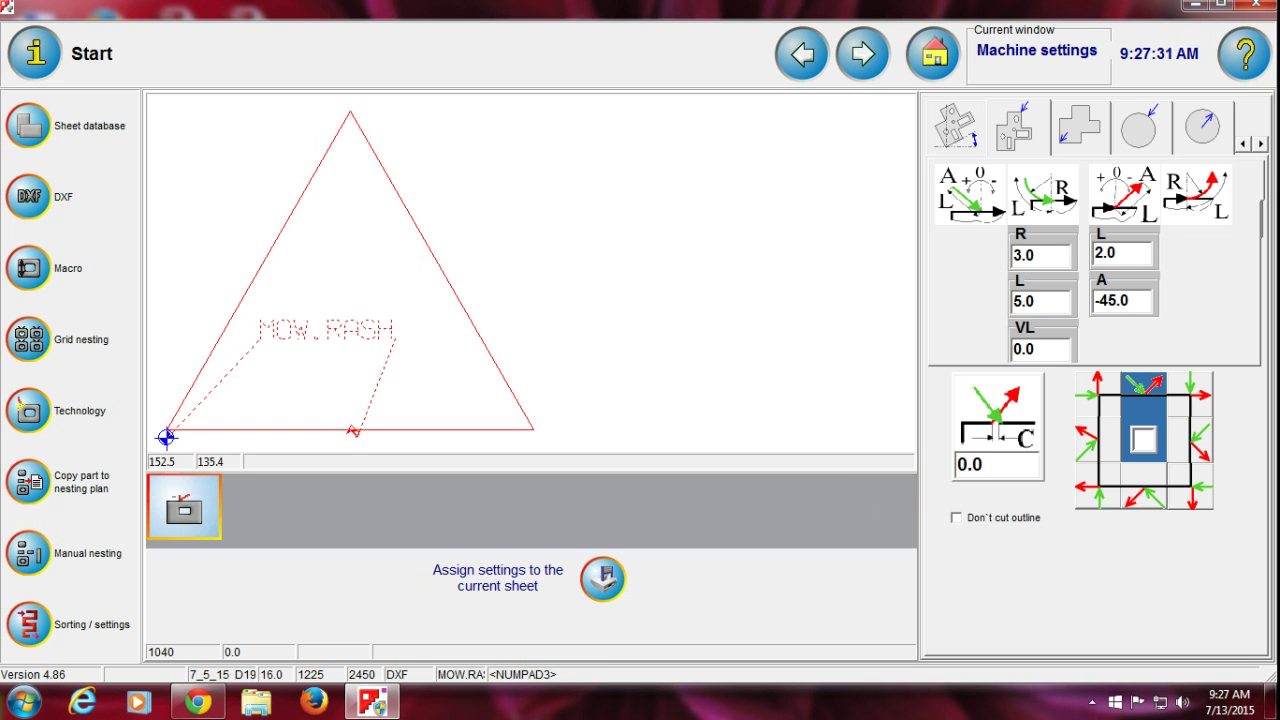
{"action": "left_click", "coordinate": [328, 424]}
{"action": "scroll", "coordinate": [623, 394], "scroll_direction": "up", "scroll_amount": 5}
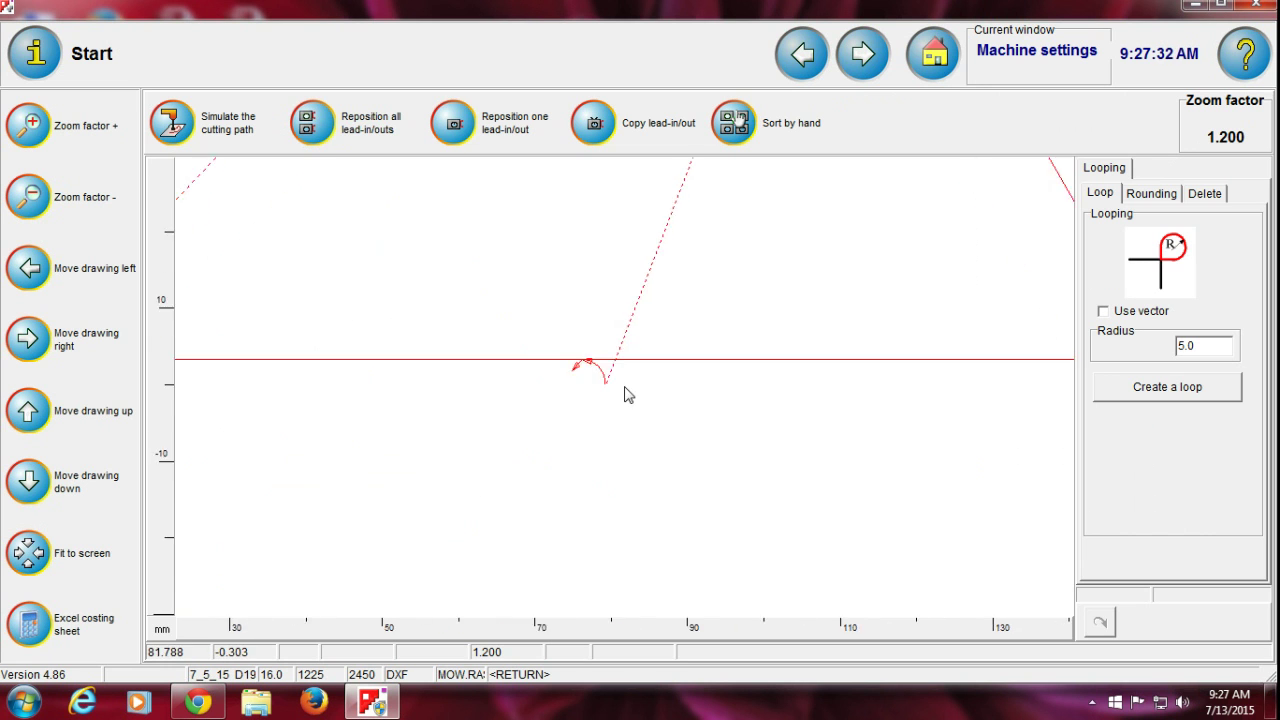
{"action": "scroll", "coordinate": [469, 337], "scroll_direction": "down", "scroll_amount": 1}
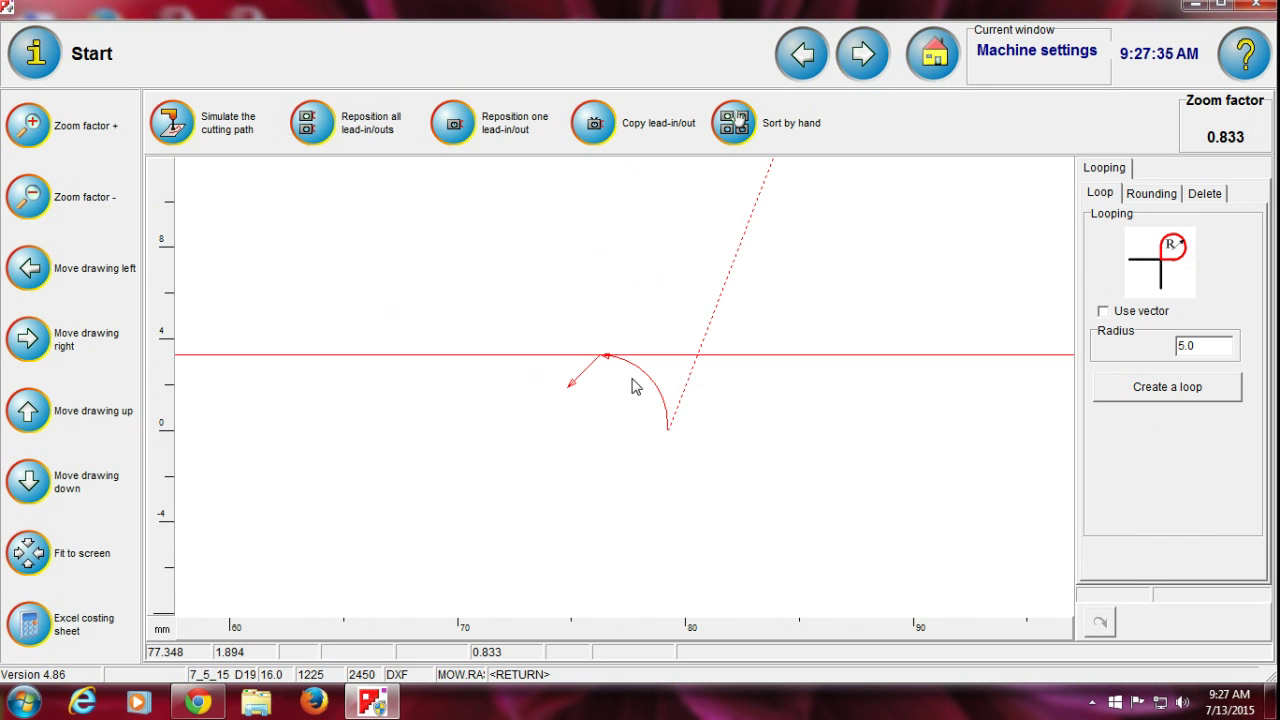
{"action": "left_click", "coordinate": [802, 54]}
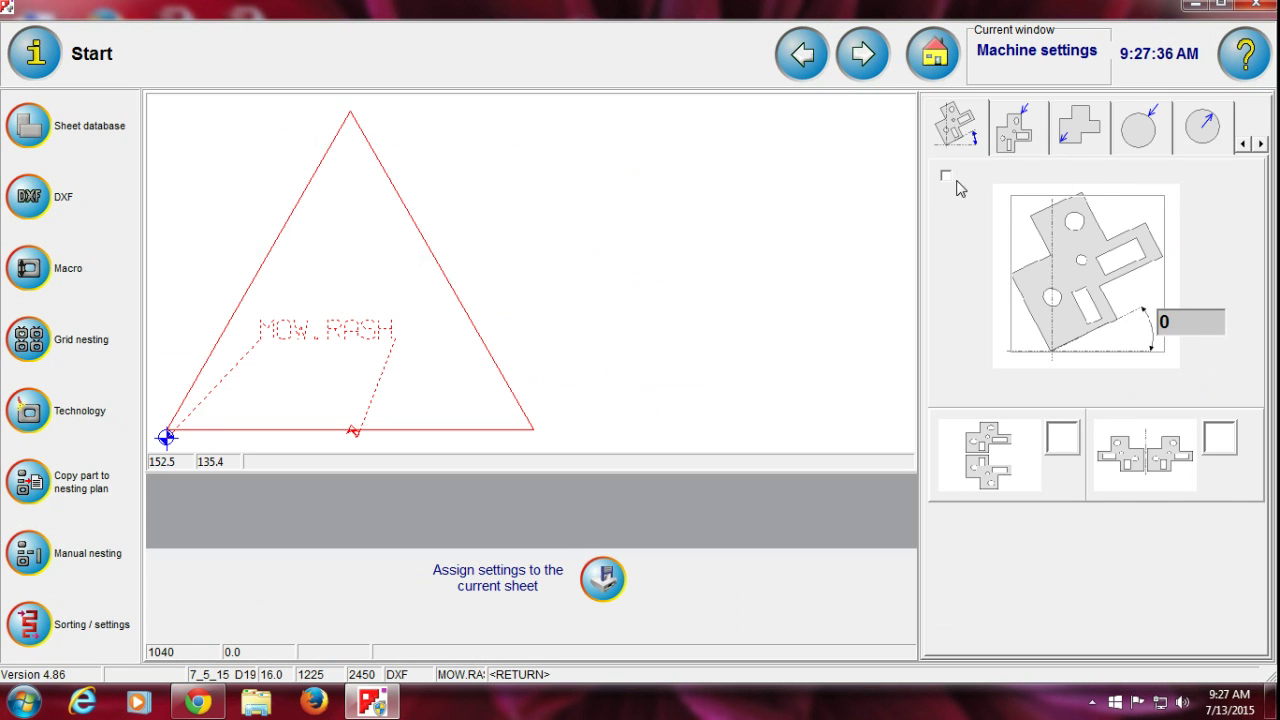
{"action": "left_click", "coordinate": [1030, 138]}
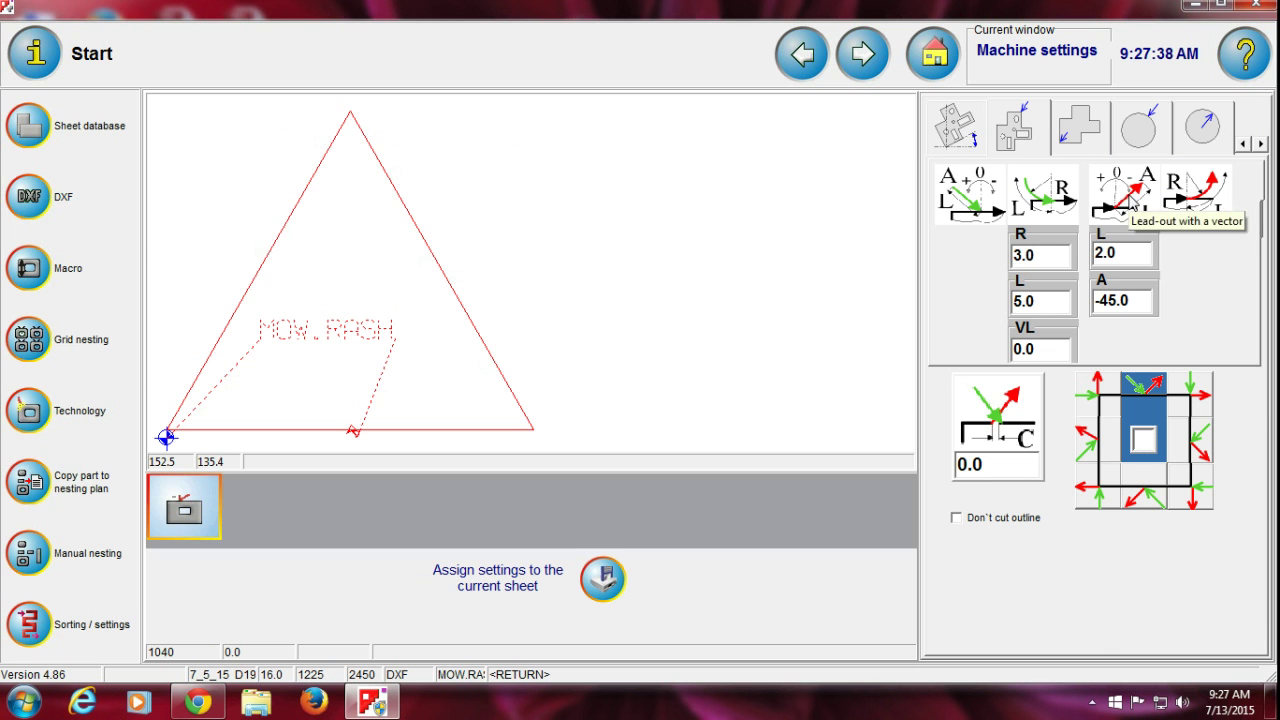
{"action": "left_click", "coordinate": [1133, 196]}
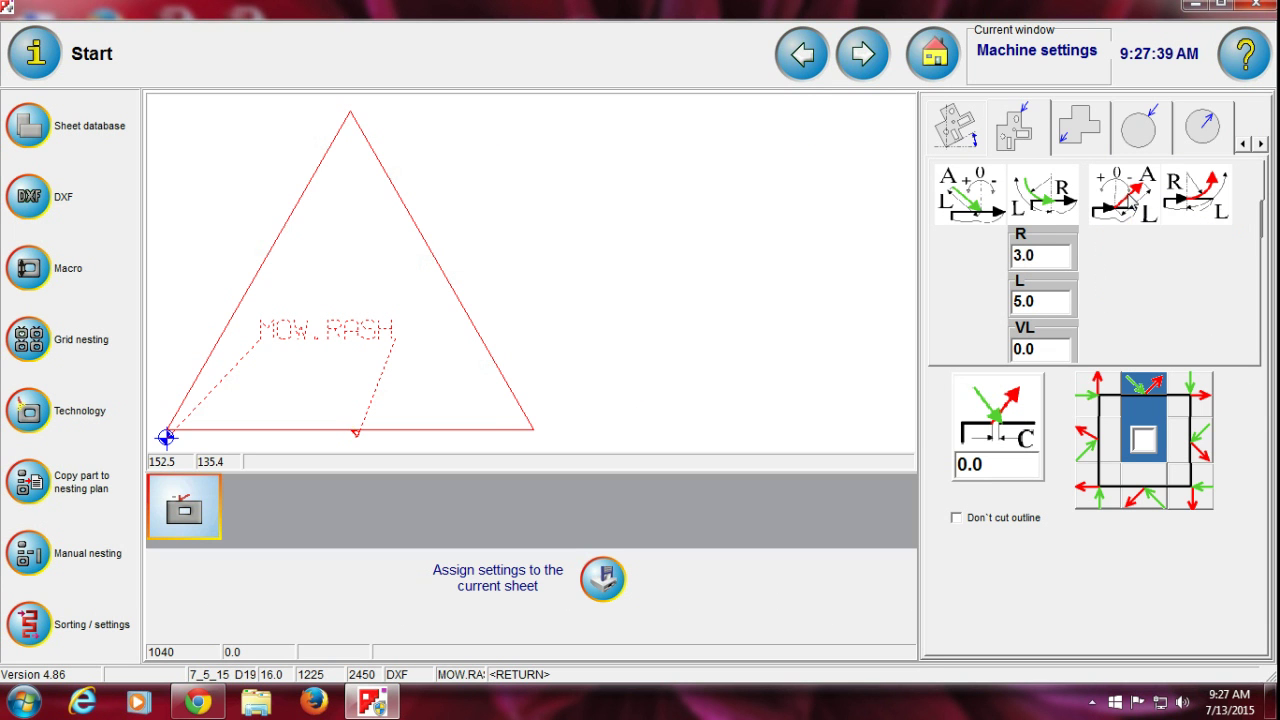
{"action": "left_click", "coordinate": [358, 450]}
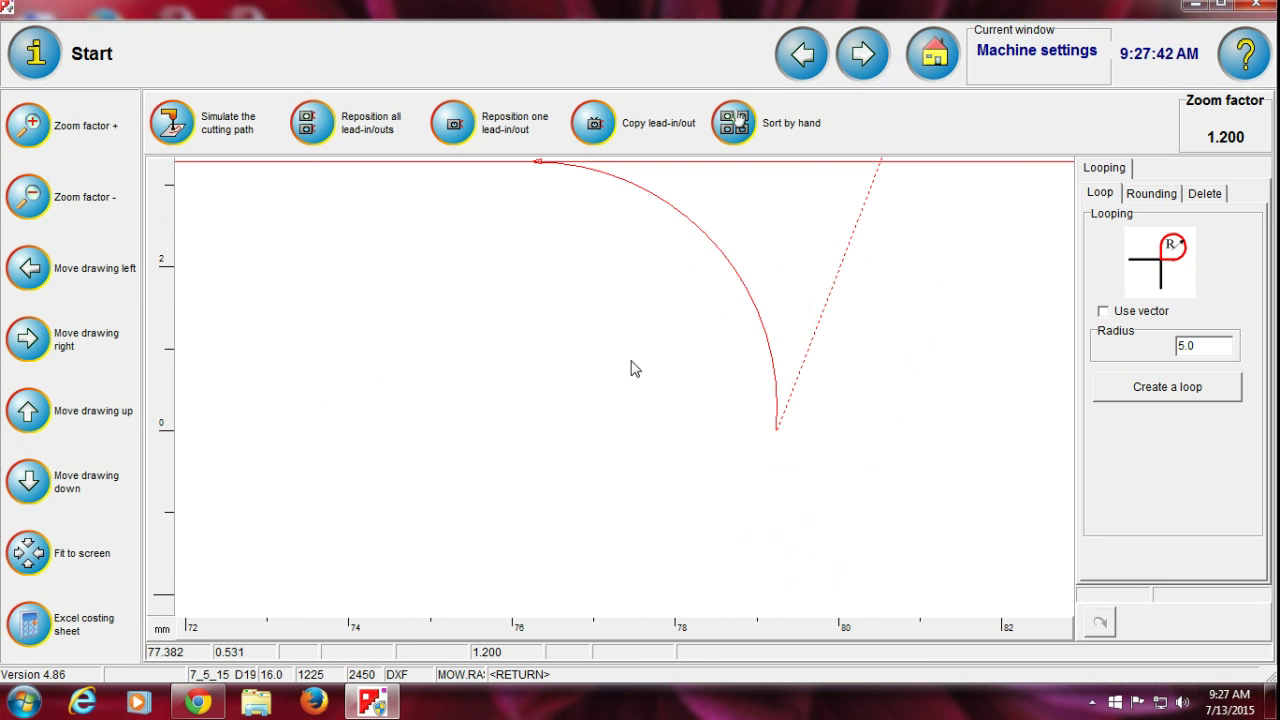
{"action": "left_click", "coordinate": [806, 54]}
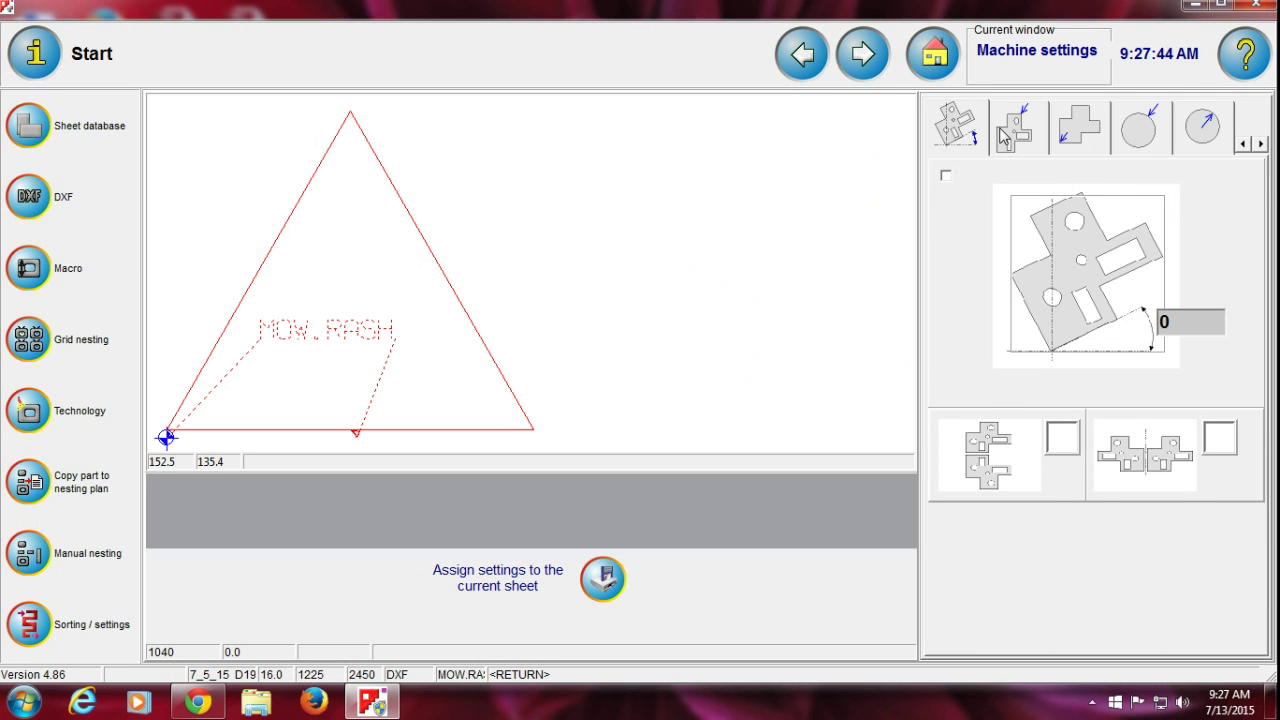
{"action": "left_click", "coordinate": [1015, 140]}
{"action": "left_click", "coordinate": [1116, 205]}
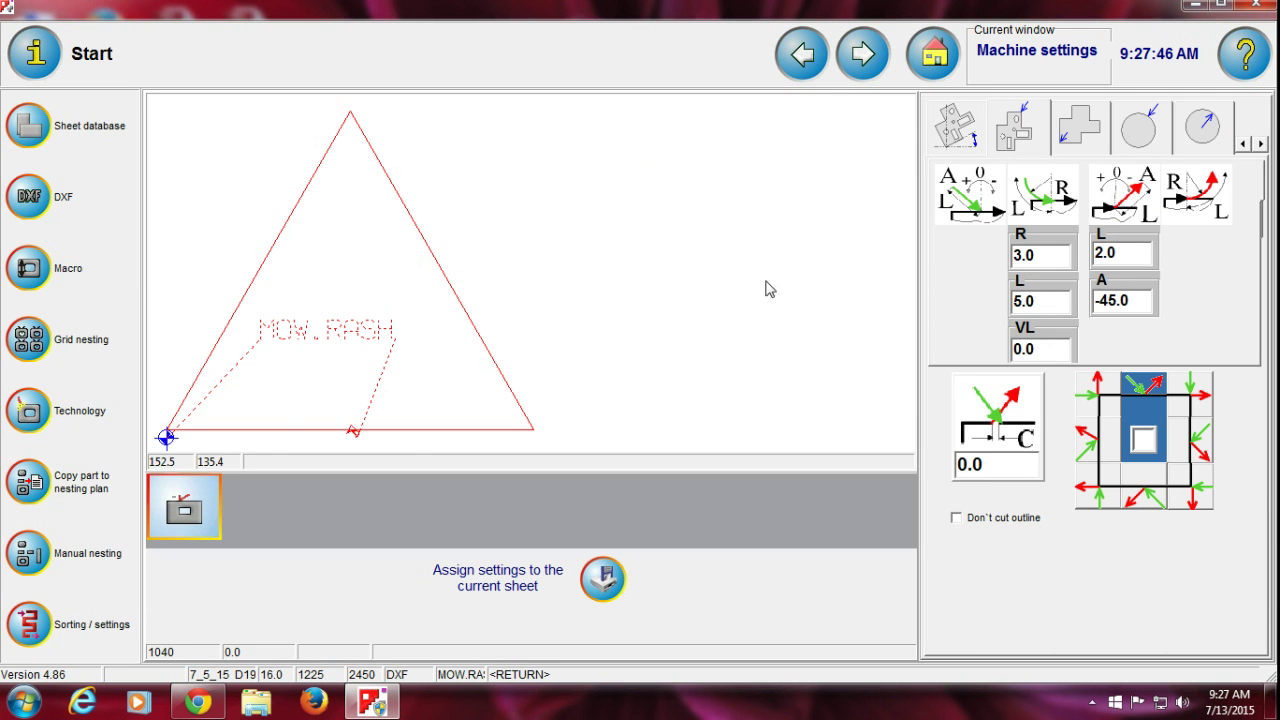
{"action": "left_click", "coordinate": [352, 420]}
{"action": "scroll", "coordinate": [629, 391], "scroll_direction": "down", "scroll_amount": 1}
Back in part settings, review outline, corner, circle and arc lead-in/out parameters.
{"action": "left_click", "coordinate": [806, 54]}
{"action": "left_click", "coordinate": [1017, 128]}
{"action": "left_click", "coordinate": [1096, 132]}
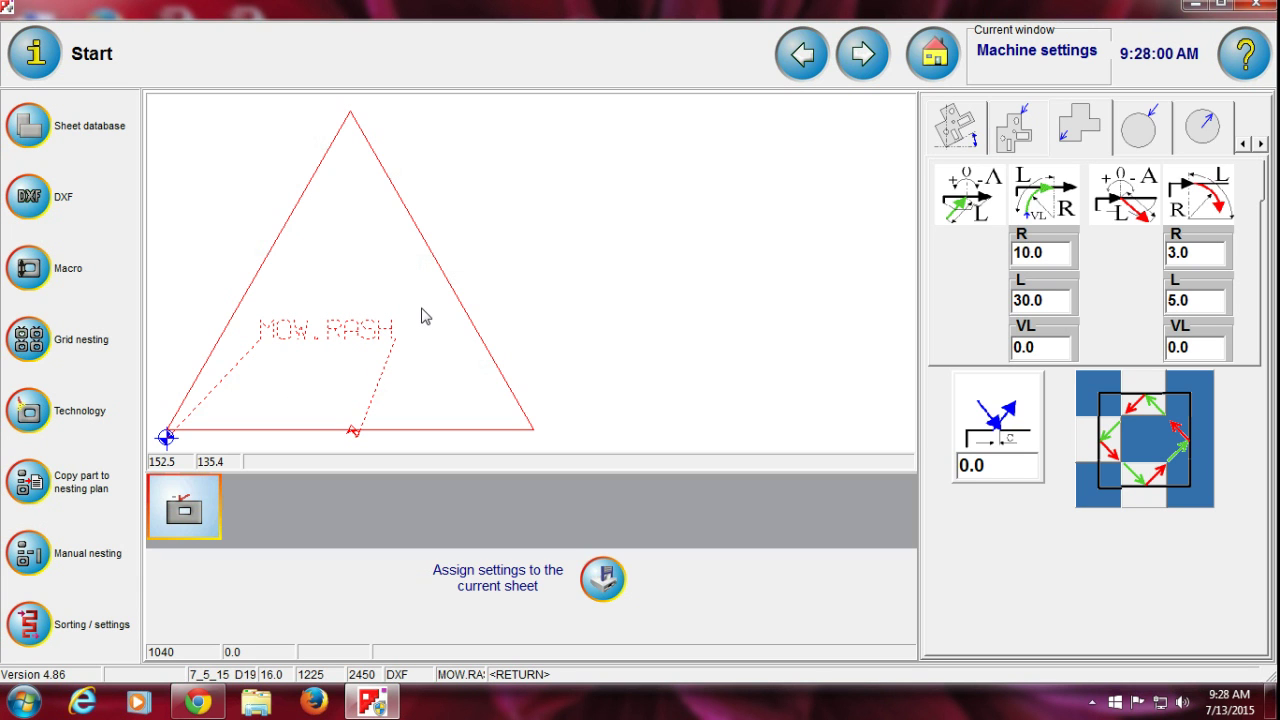
{"action": "left_click", "coordinate": [1152, 130]}
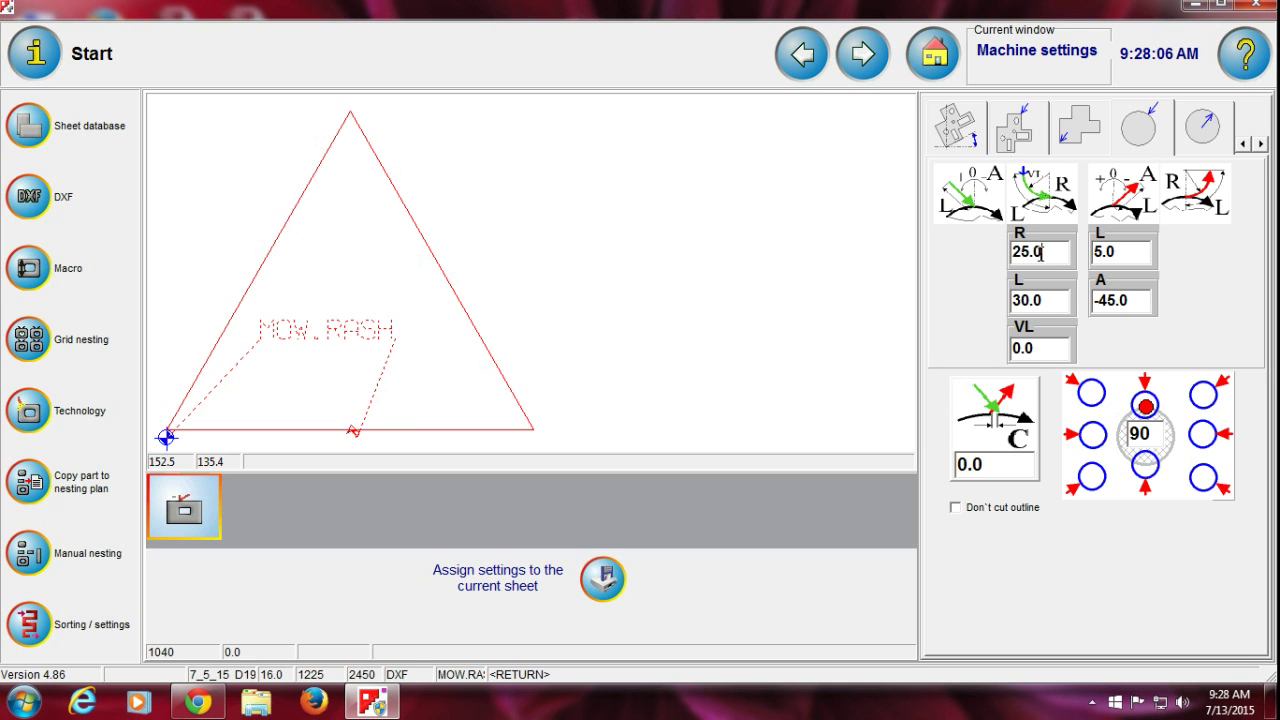
{"action": "left_click", "coordinate": [1019, 251]}
{"action": "left_click", "coordinate": [1212, 138]}
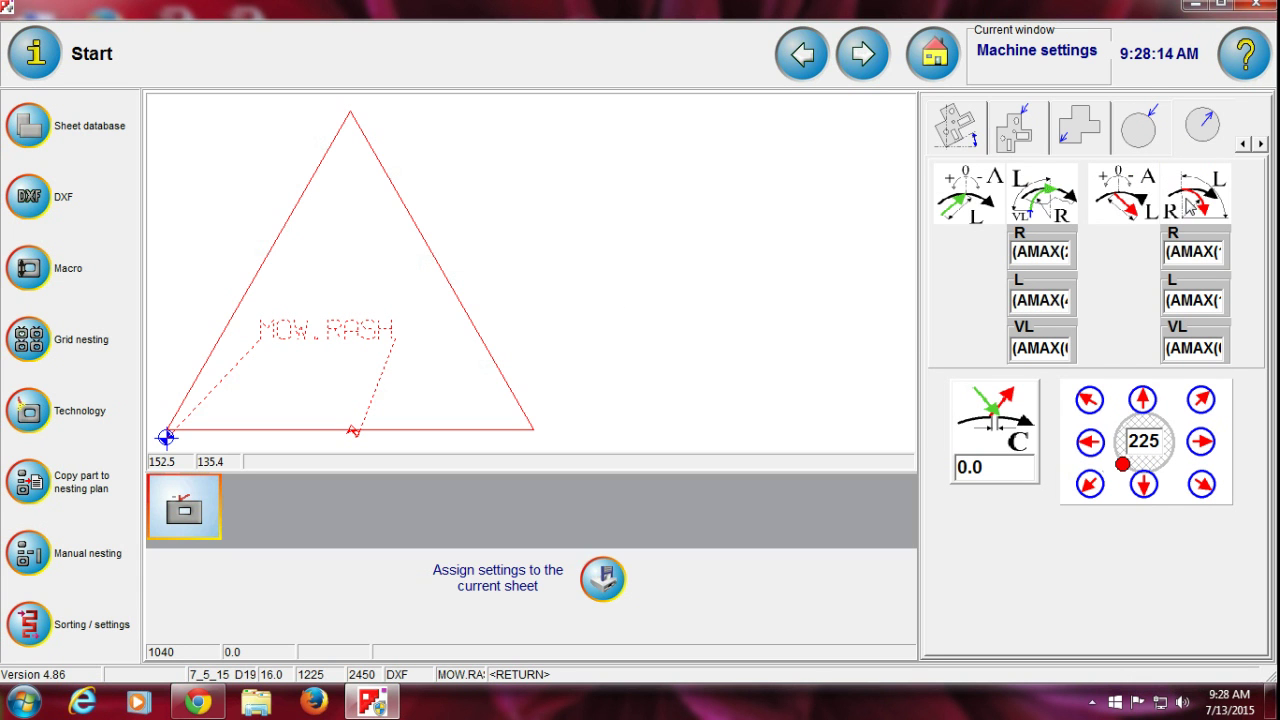
Check the lead-in radius and length for the circular cutout and last contour types.
{"action": "left_click", "coordinate": [1124, 145]}
{"action": "left_click", "coordinate": [1205, 145]}
{"action": "key", "text": "Right"}
{"action": "key", "text": "Right"}
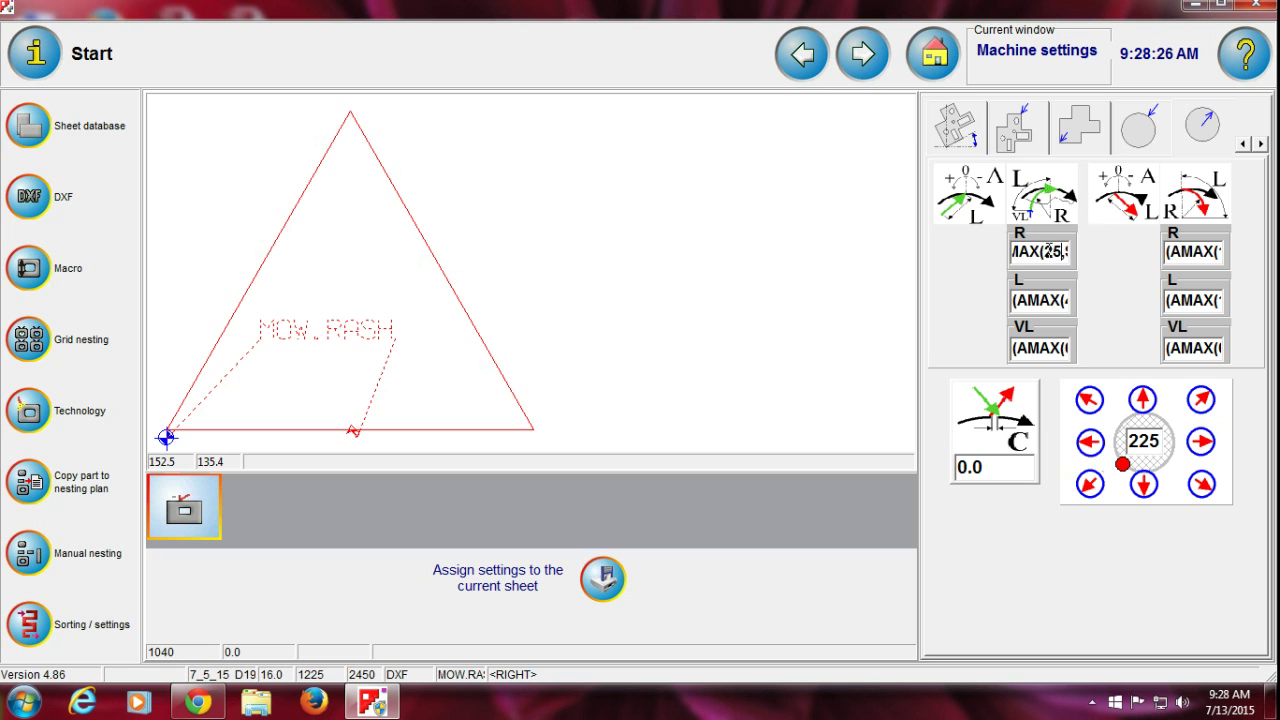
{"action": "key", "text": "Right"}
{"action": "key", "text": "Right"}
Toggle the internal contour lead-out, arc lead-out and arc lead-in off and back on.
{"action": "left_click", "coordinate": [1217, 224]}
{"action": "left_click", "coordinate": [1215, 212]}
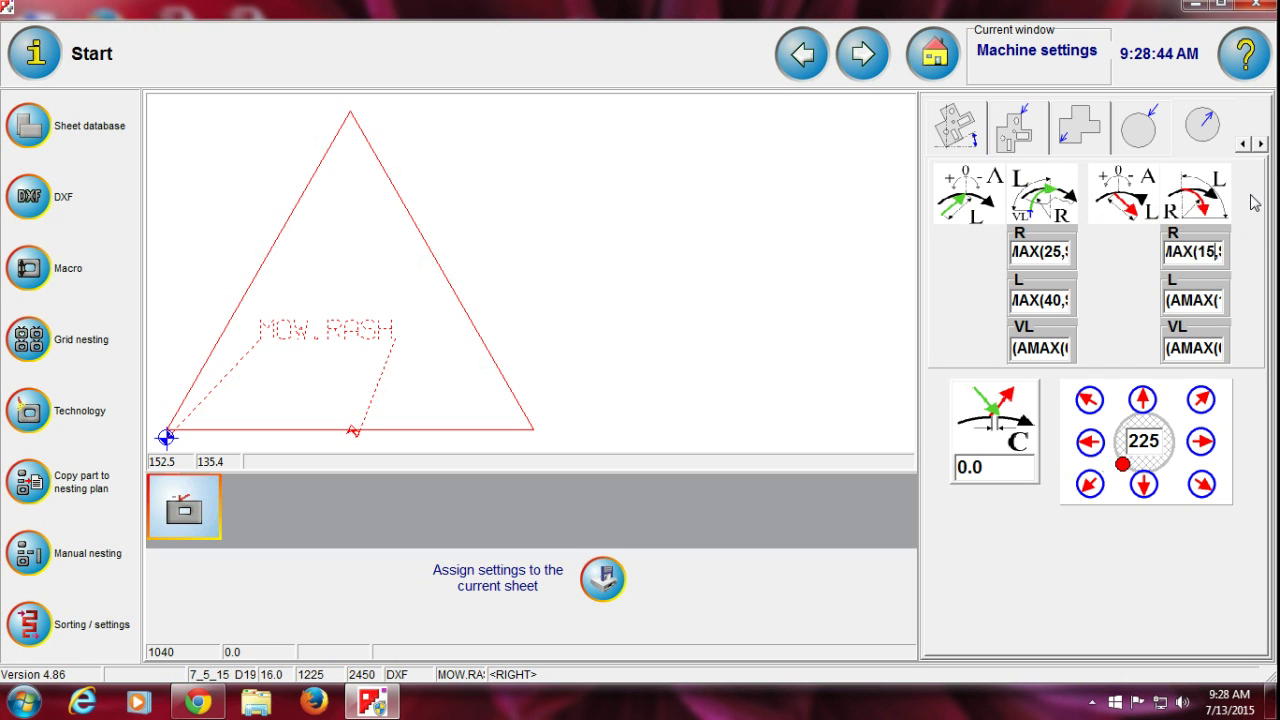
{"action": "left_click", "coordinate": [1208, 193]}
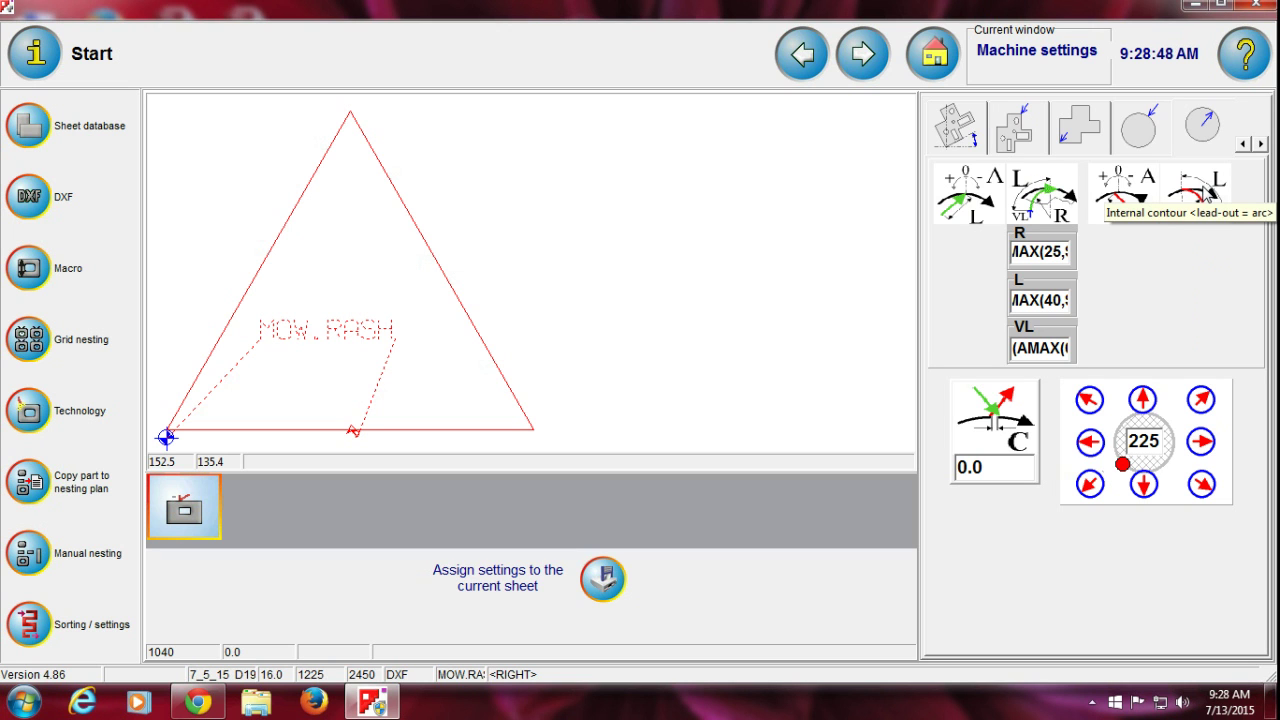
{"action": "left_click", "coordinate": [1208, 196]}
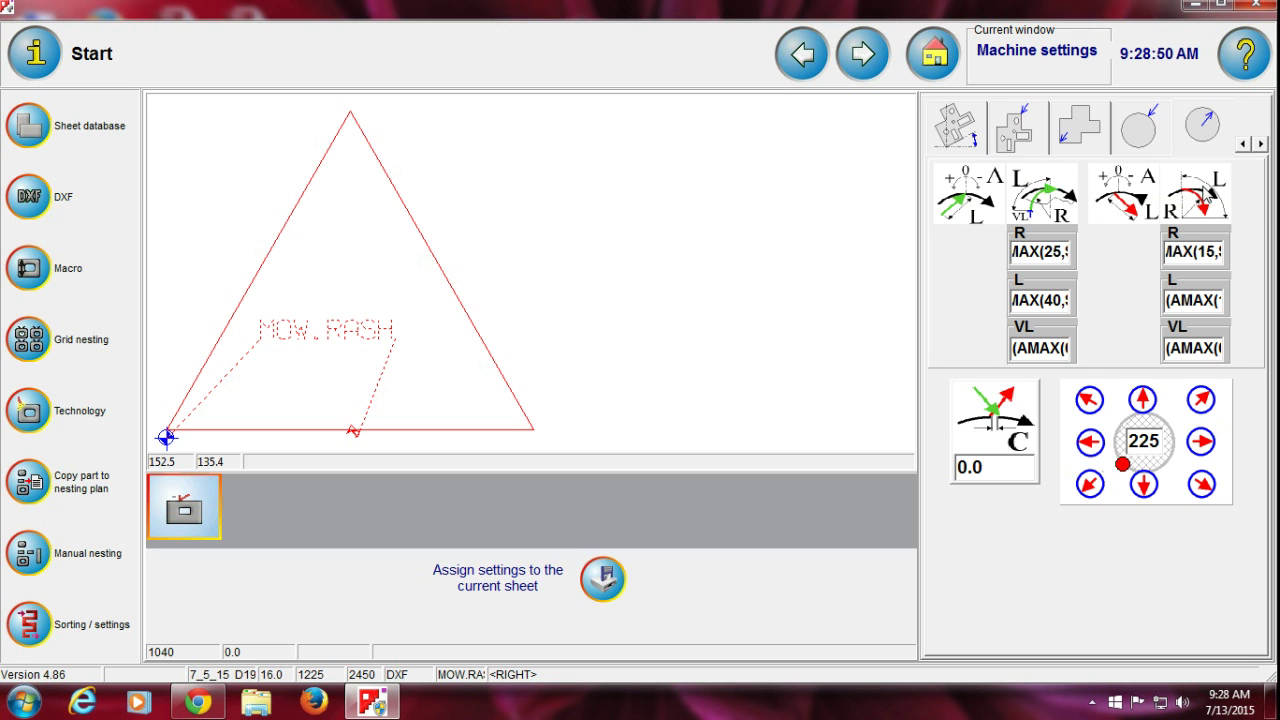
{"action": "left_click", "coordinate": [1062, 205]}
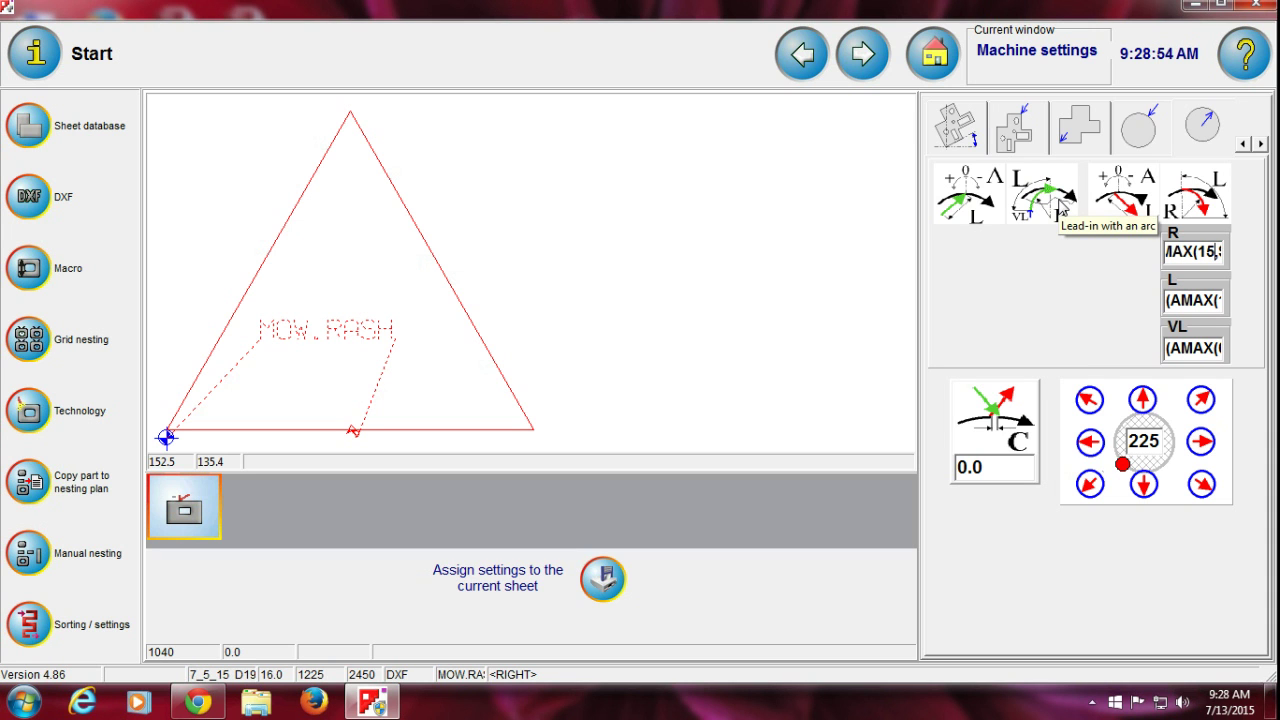
{"action": "left_click", "coordinate": [1062, 205]}
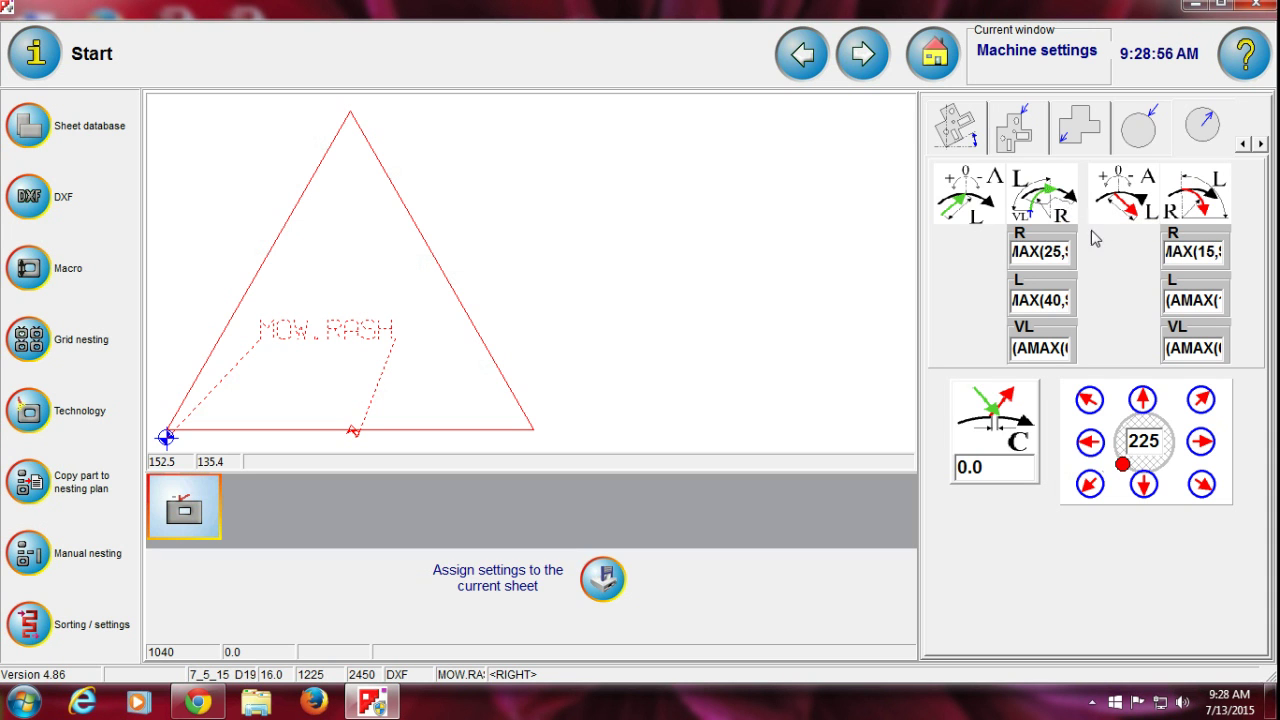
Return to the part outline's lead-in settings: R 3.0, L 5.0.
{"action": "left_click", "coordinate": [1145, 138]}
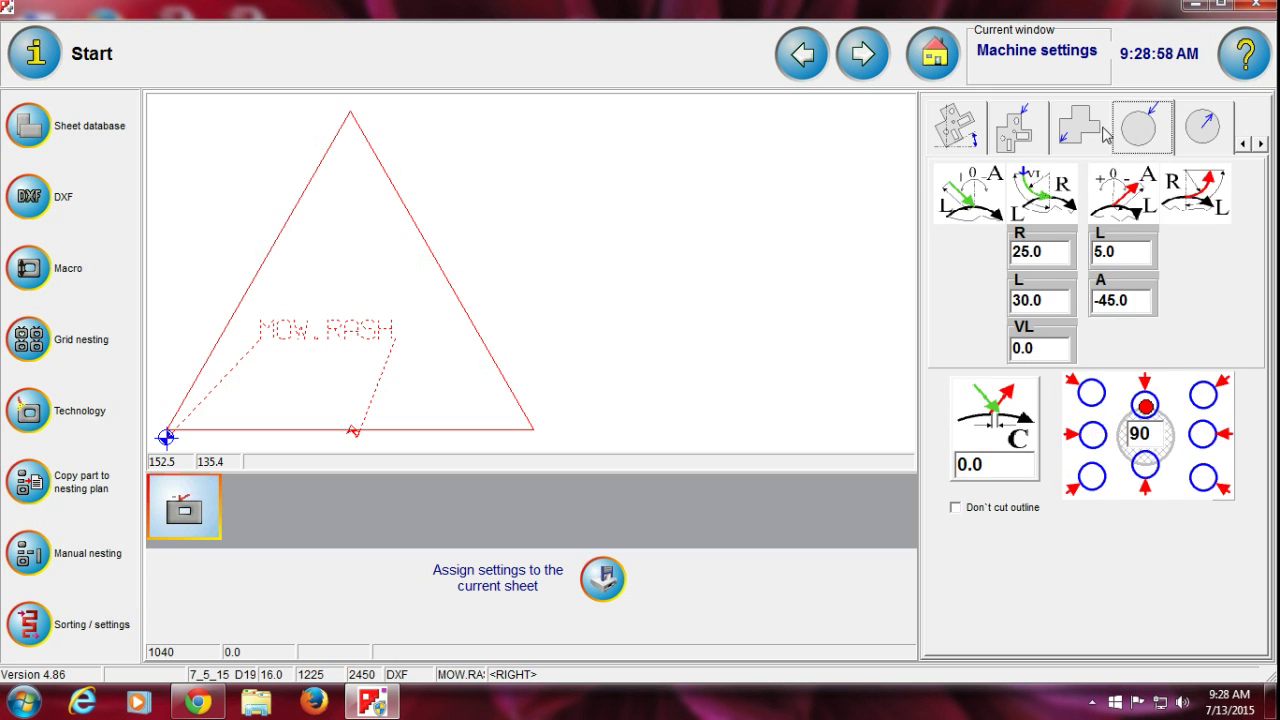
{"action": "left_click", "coordinate": [1106, 136]}
{"action": "left_click", "coordinate": [1038, 146]}
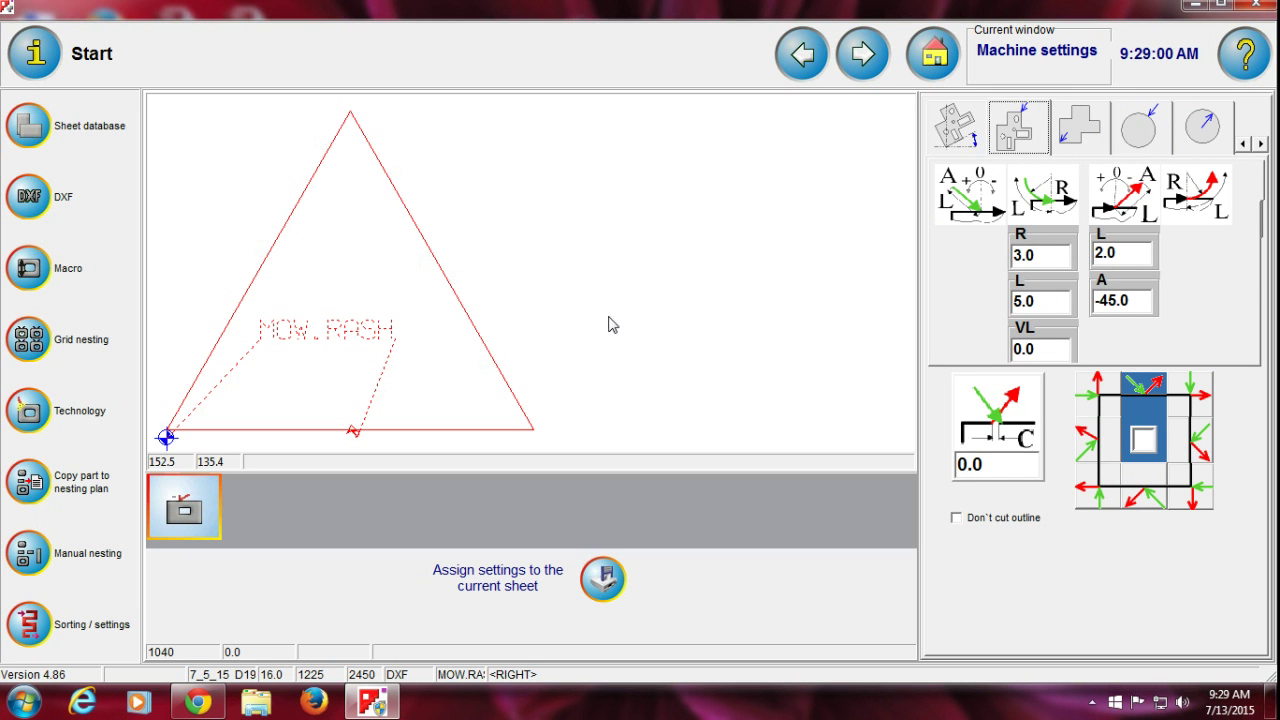
Open lead-in editing for the triangle and choose Reposition one lead-in/out.
{"action": "left_click", "coordinate": [378, 432]}
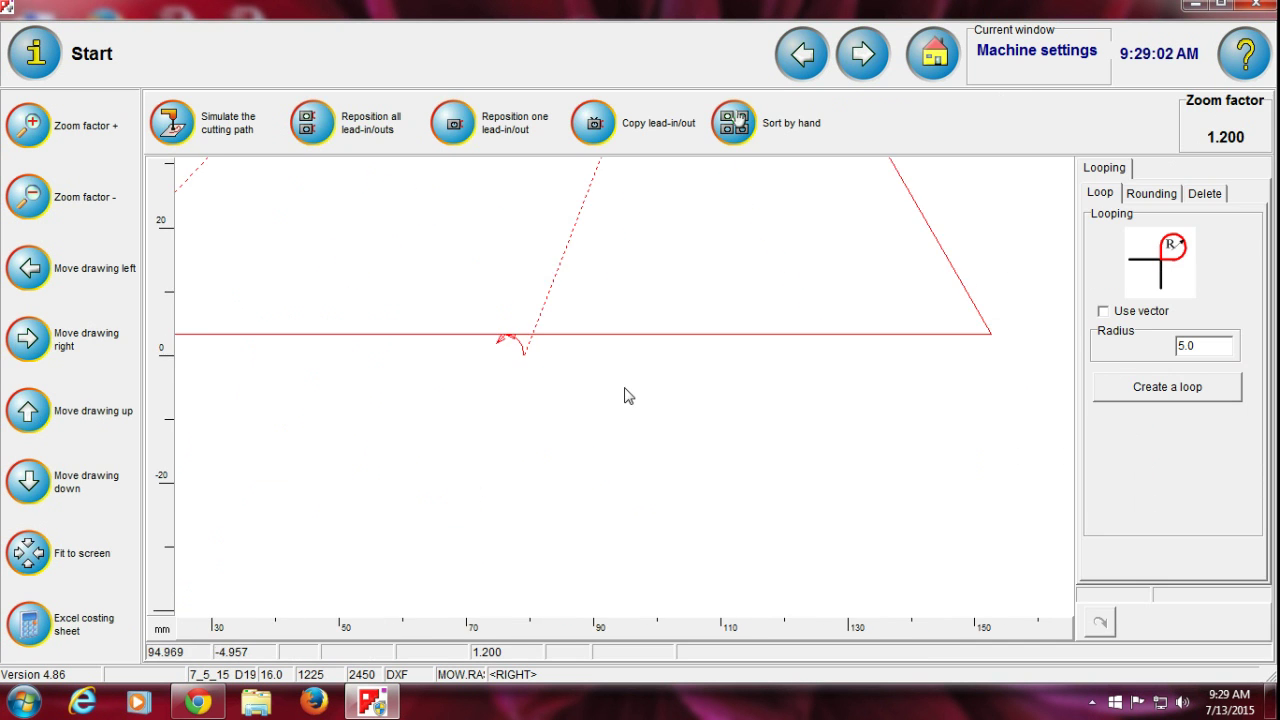
{"action": "scroll", "coordinate": [640, 391], "scroll_direction": "down", "scroll_amount": 2}
{"action": "scroll", "coordinate": [654, 397], "scroll_direction": "up", "scroll_amount": 2}
{"action": "scroll", "coordinate": [607, 320], "scroll_direction": "down", "scroll_amount": 2}
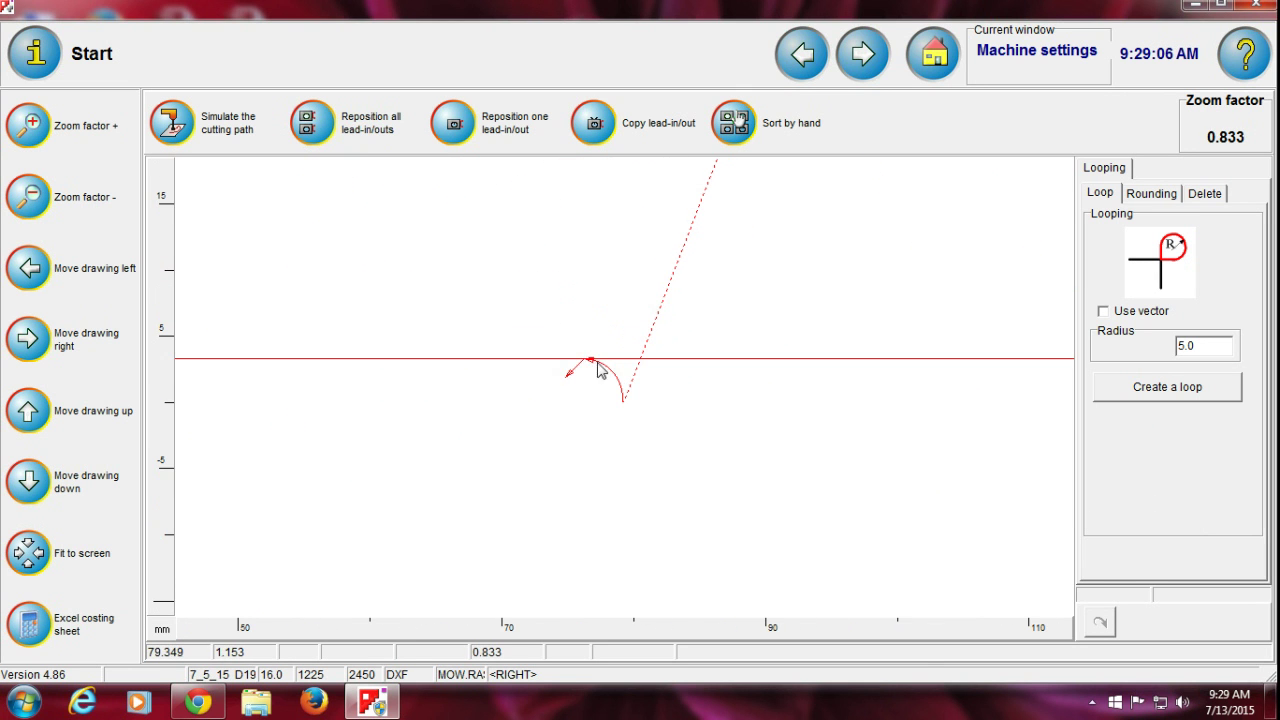
{"action": "left_click", "coordinate": [452, 122]}
{"action": "left_click", "coordinate": [463, 122]}
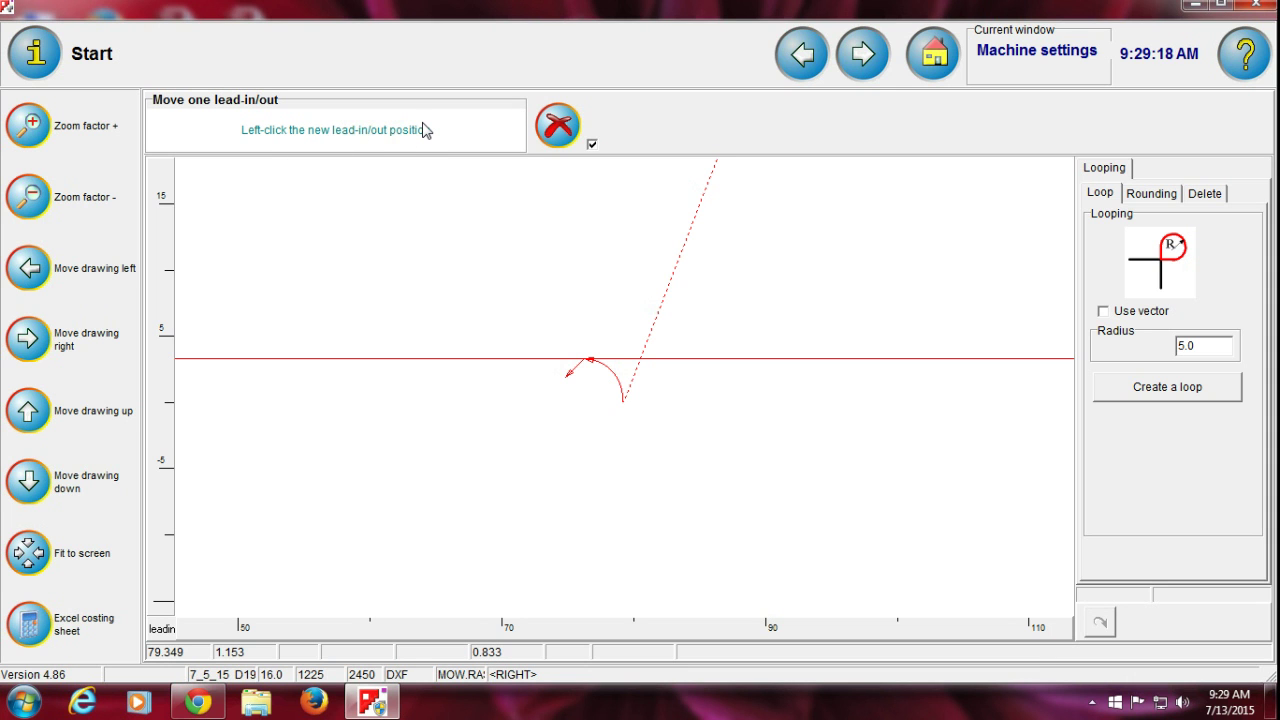
Move the lead-in from the bottom edge to the right slanted edge, then cancel the repeat.
{"action": "scroll", "coordinate": [623, 394], "scroll_direction": "down", "scroll_amount": 4}
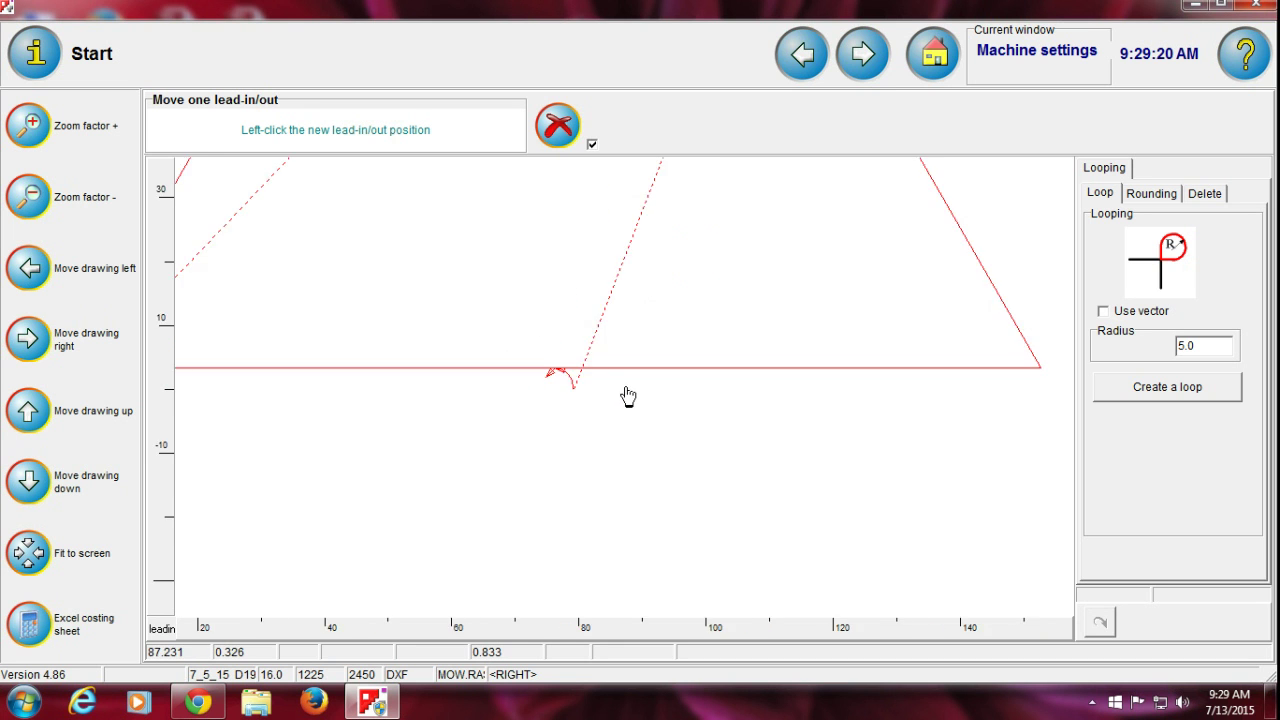
{"action": "left_click", "coordinate": [458, 380]}
{"action": "scroll", "coordinate": [510, 400], "scroll_direction": "up", "scroll_amount": 2}
{"action": "left_click", "coordinate": [889, 350]}
{"action": "scroll", "coordinate": [630, 395], "scroll_direction": "down", "scroll_amount": 2}
{"action": "scroll", "coordinate": [630, 394], "scroll_direction": "up", "scroll_amount": 3}
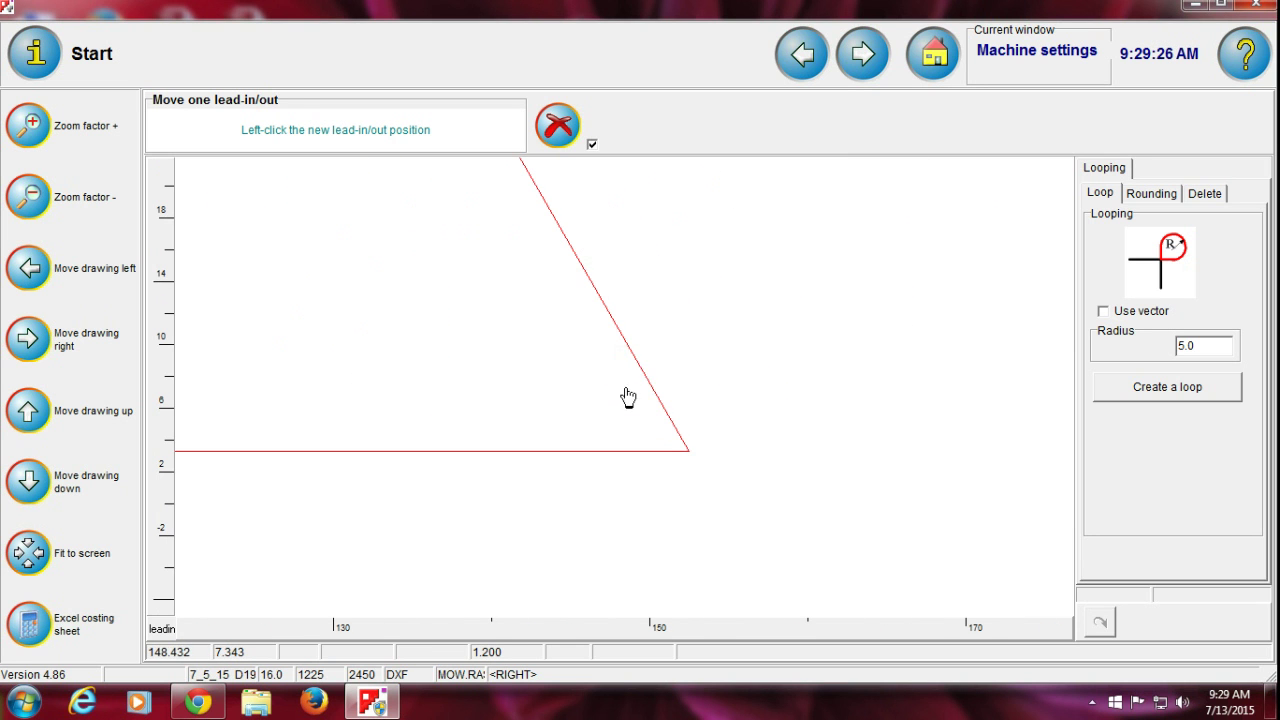
{"action": "left_click", "coordinate": [636, 366]}
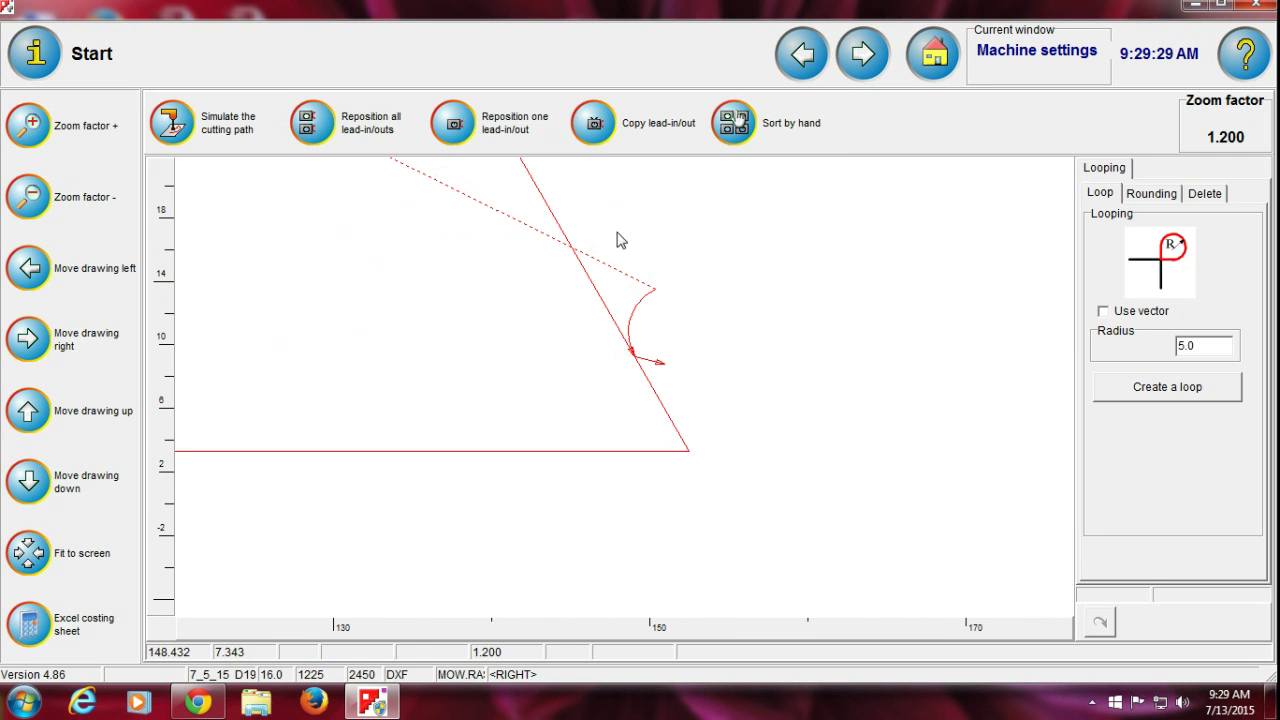
{"action": "left_click", "coordinate": [450, 136]}
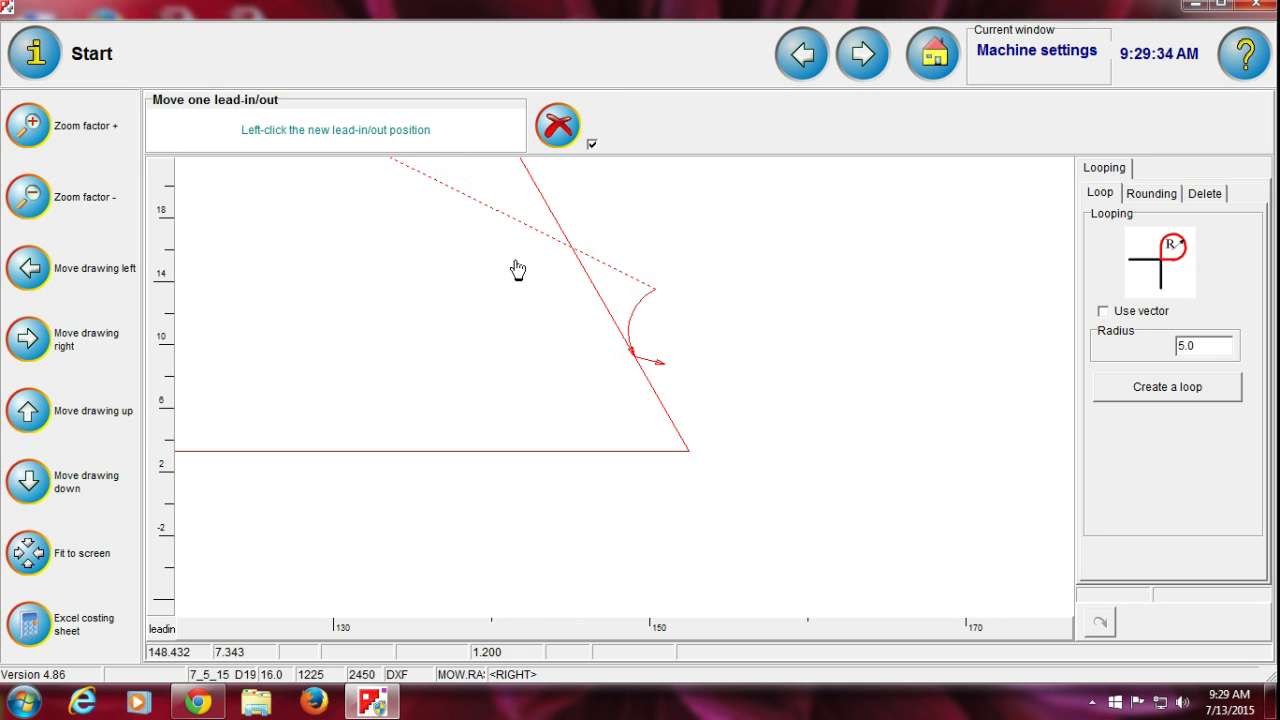
{"action": "left_click", "coordinate": [560, 130]}
Simulate the triangle's cutting path at increased speed.
{"action": "scroll", "coordinate": [606, 371], "scroll_direction": "down", "scroll_amount": 3}
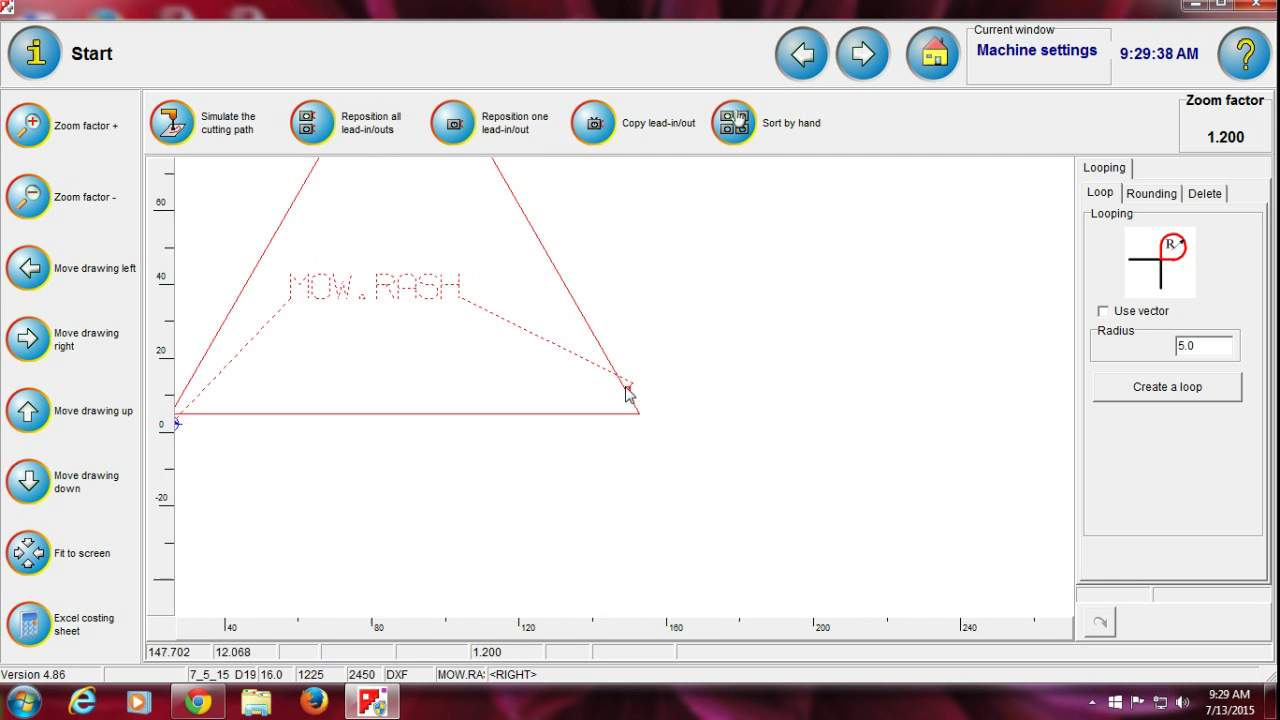
{"action": "scroll", "coordinate": [626, 395], "scroll_direction": "up", "scroll_amount": 2}
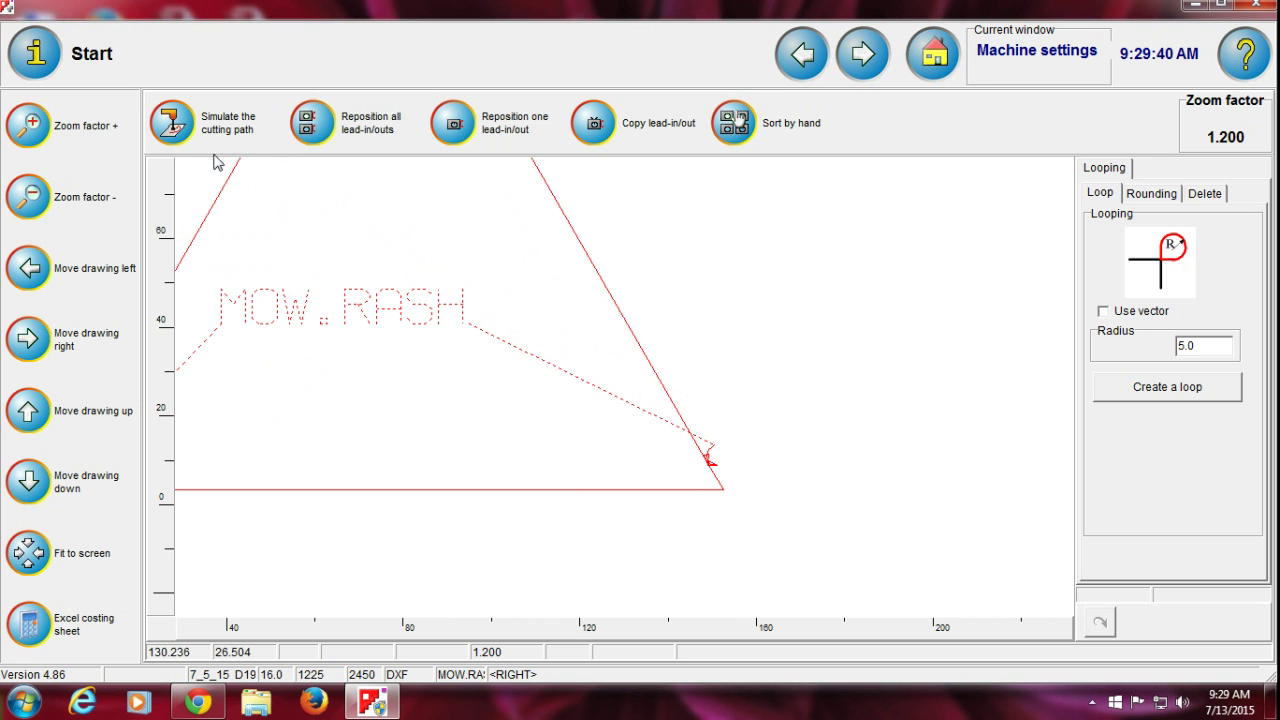
{"action": "scroll", "coordinate": [626, 395], "scroll_direction": "up", "scroll_amount": 10}
{"action": "scroll", "coordinate": [634, 391], "scroll_direction": "down", "scroll_amount": 2}
{"action": "scroll", "coordinate": [626, 395], "scroll_direction": "up", "scroll_amount": 2}
{"action": "left_click", "coordinate": [167, 137]}
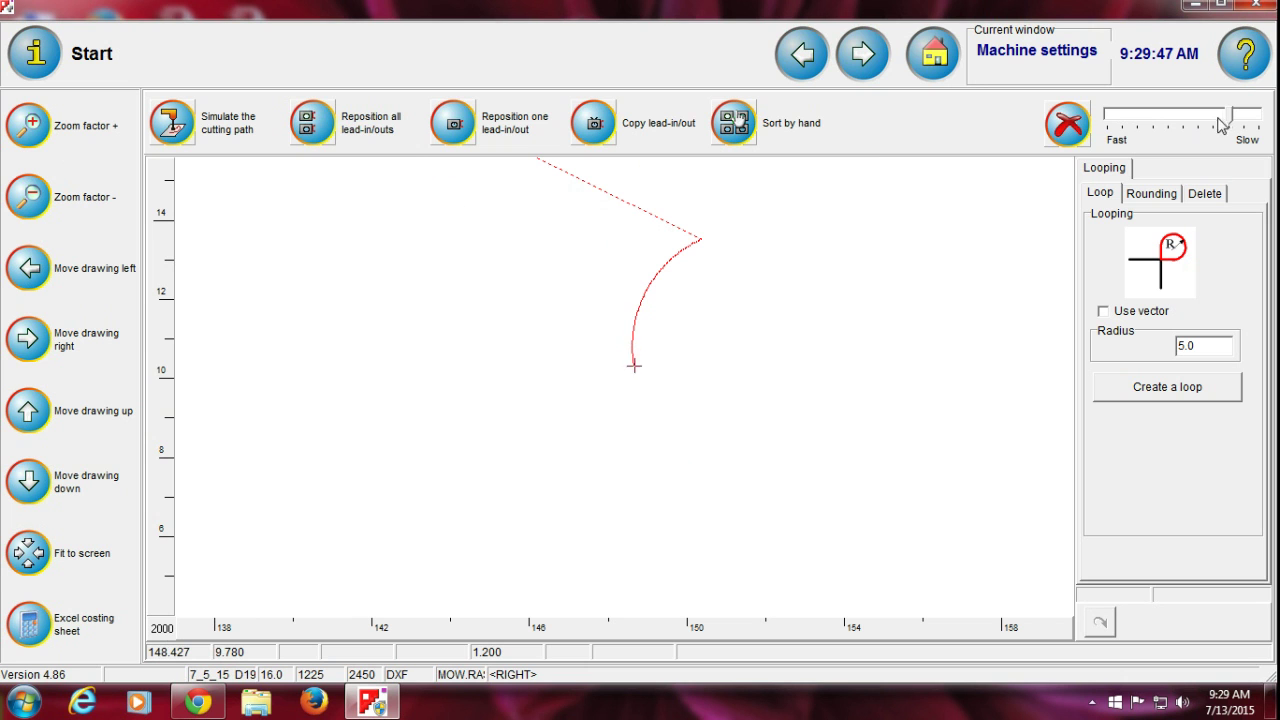
{"action": "mouse_move", "coordinate": [1230, 120]}
{"action": "left_mouse_down"}
{"action": "mouse_move", "coordinate": [1168, 131]}
{"action": "mouse_move", "coordinate": [1108, 119]}
{"action": "left_mouse_up"}
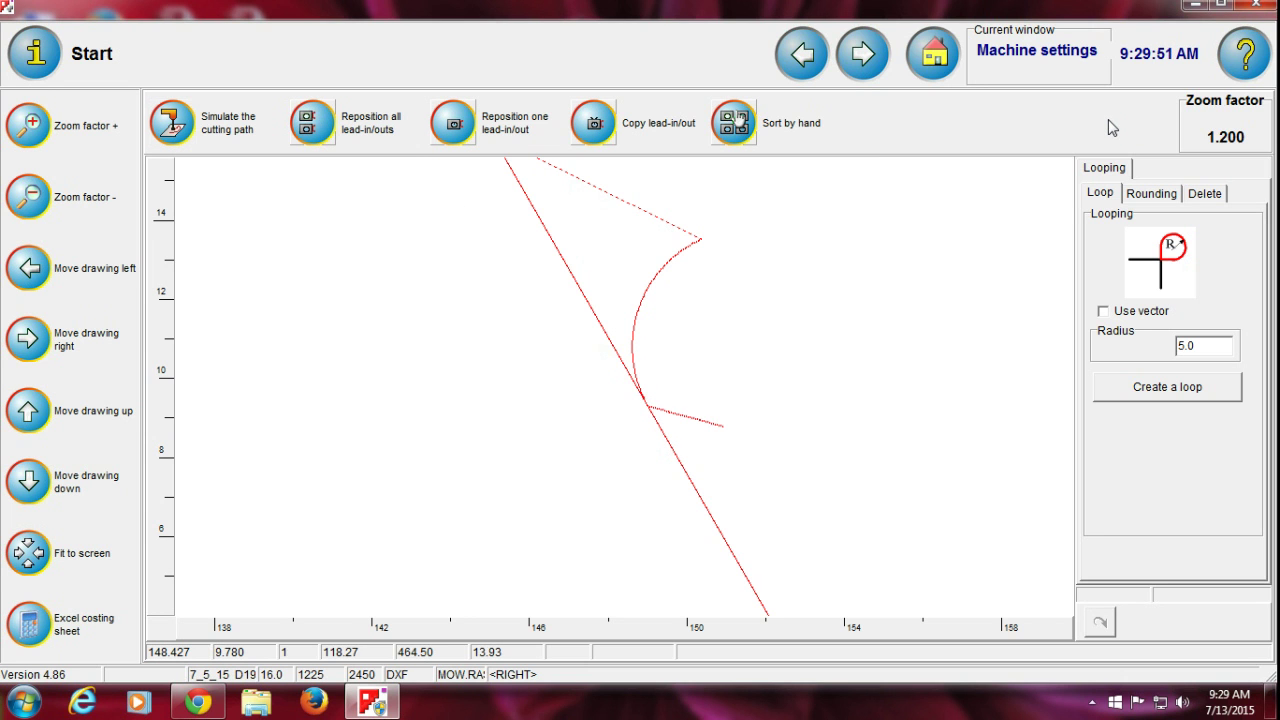
Rerun the cutting simulation, adjusting speed from maximum down to medium.
{"action": "scroll", "coordinate": [500, 370], "scroll_direction": "down", "scroll_amount": 2}
{"action": "scroll", "coordinate": [610, 395], "scroll_direction": "down", "scroll_amount": 8}
{"action": "scroll", "coordinate": [626, 394], "scroll_direction": "up", "scroll_amount": 6}
{"action": "scroll", "coordinate": [624, 396], "scroll_direction": "down", "scroll_amount": 1}
{"action": "scroll", "coordinate": [624, 394], "scroll_direction": "up", "scroll_amount": 2}
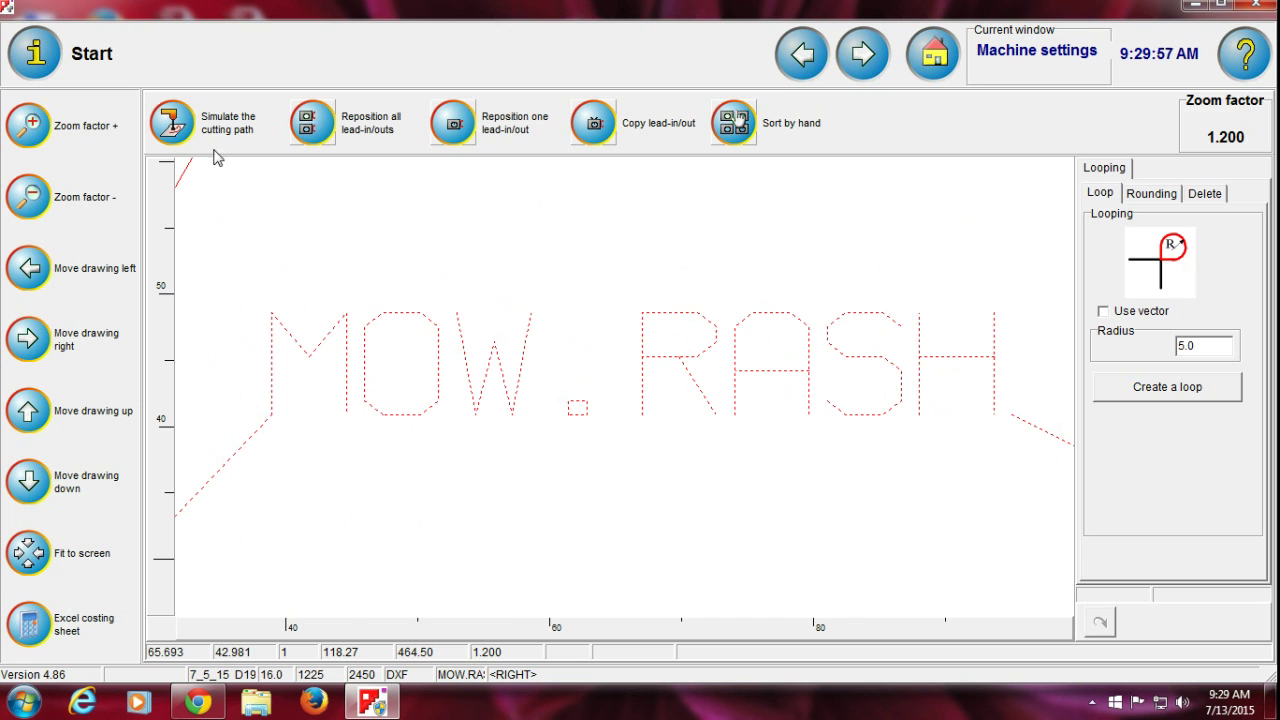
{"action": "left_click", "coordinate": [178, 122]}
{"action": "left_click_drag", "start_coordinate": [1236, 127], "coordinate": [1113, 143]}
{"action": "left_click", "coordinate": [1205, 147]}
{"action": "left_click", "coordinate": [1170, 148]}
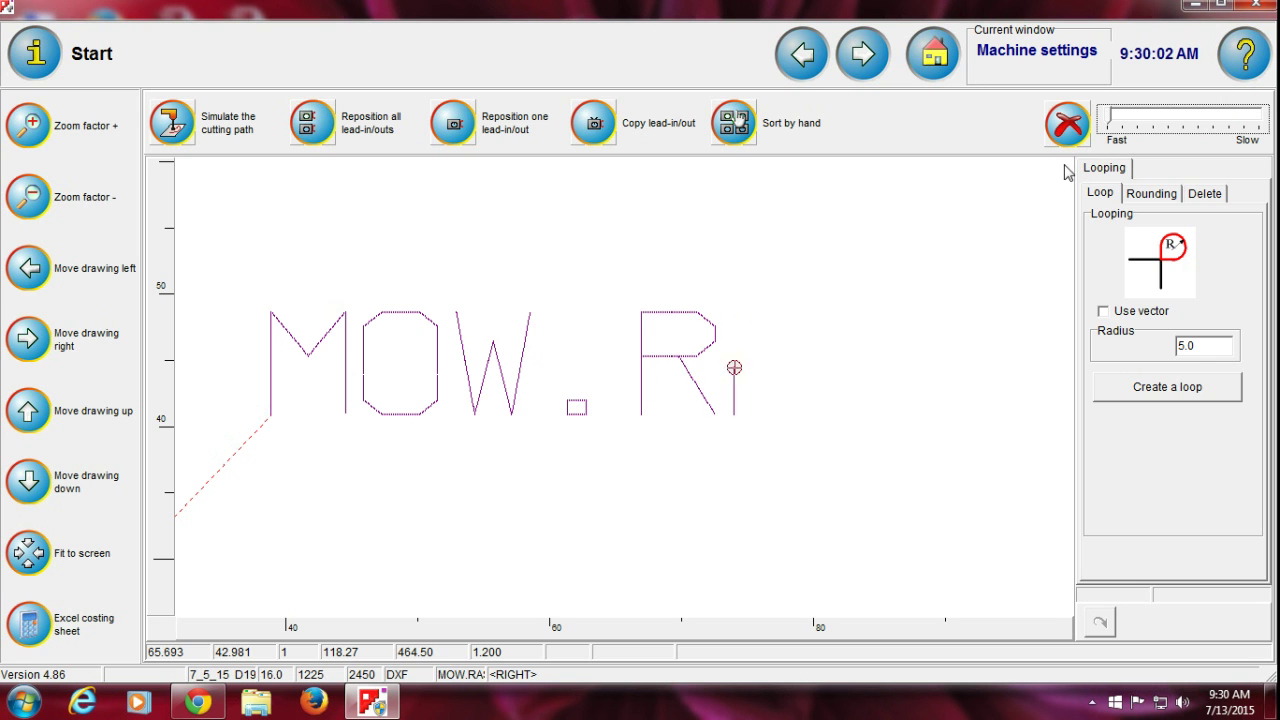
Simulate the whole part's cutting path once more at full speed.
{"action": "scroll", "coordinate": [626, 394], "scroll_direction": "down", "scroll_amount": 5}
{"action": "scroll", "coordinate": [631, 386], "scroll_direction": "up", "scroll_amount": 1}
{"action": "scroll", "coordinate": [626, 394], "scroll_direction": "down", "scroll_amount": 1}
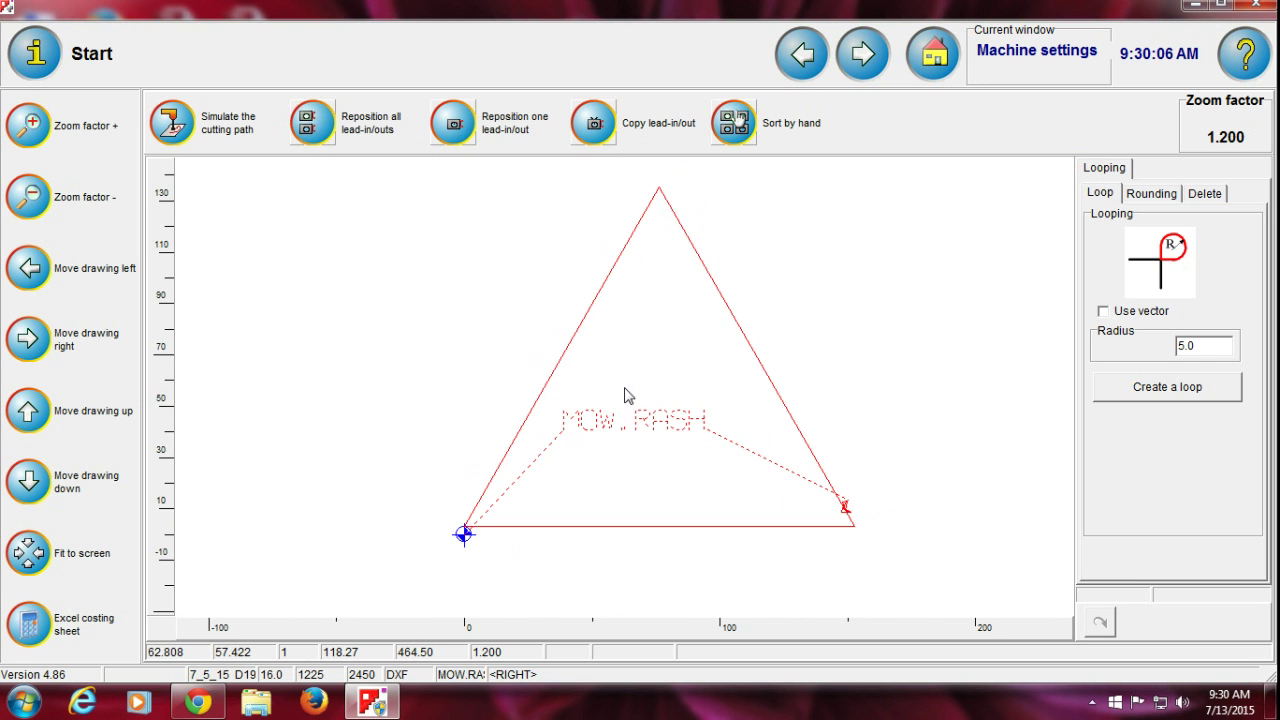
{"action": "left_click", "coordinate": [173, 122]}
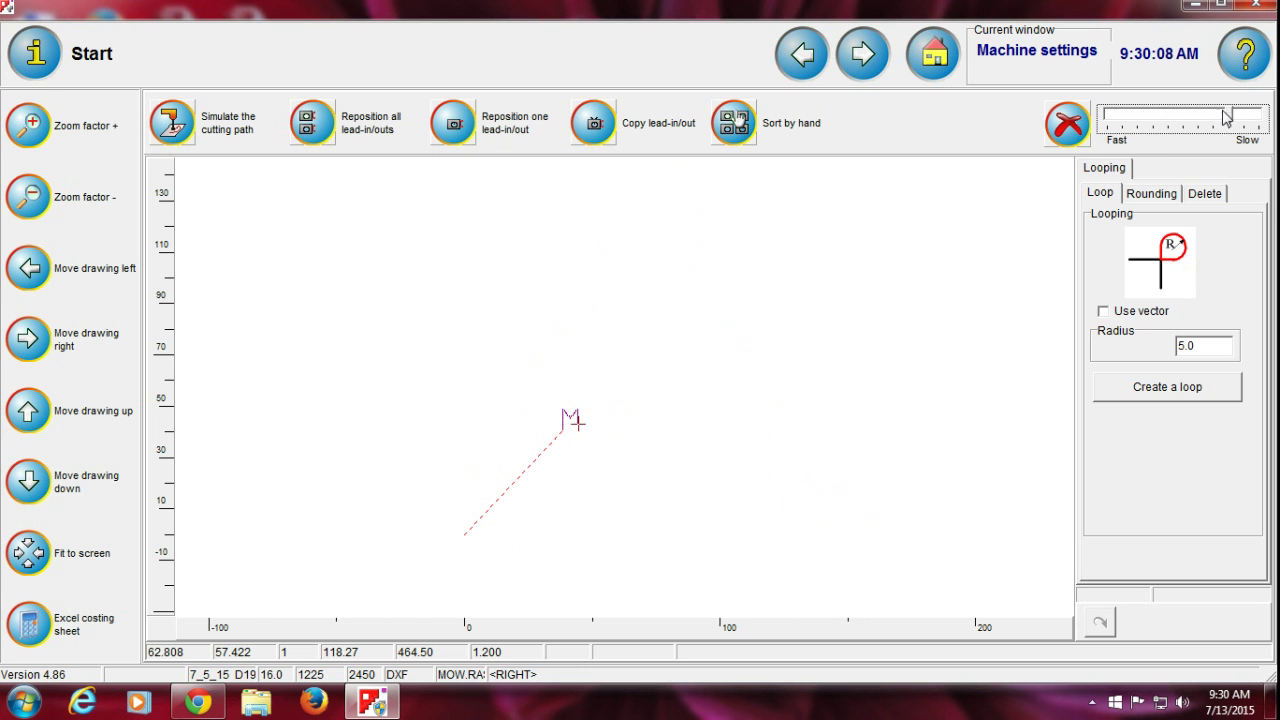
{"action": "left_click_drag", "start_coordinate": [1231, 119], "coordinate": [1110, 119]}
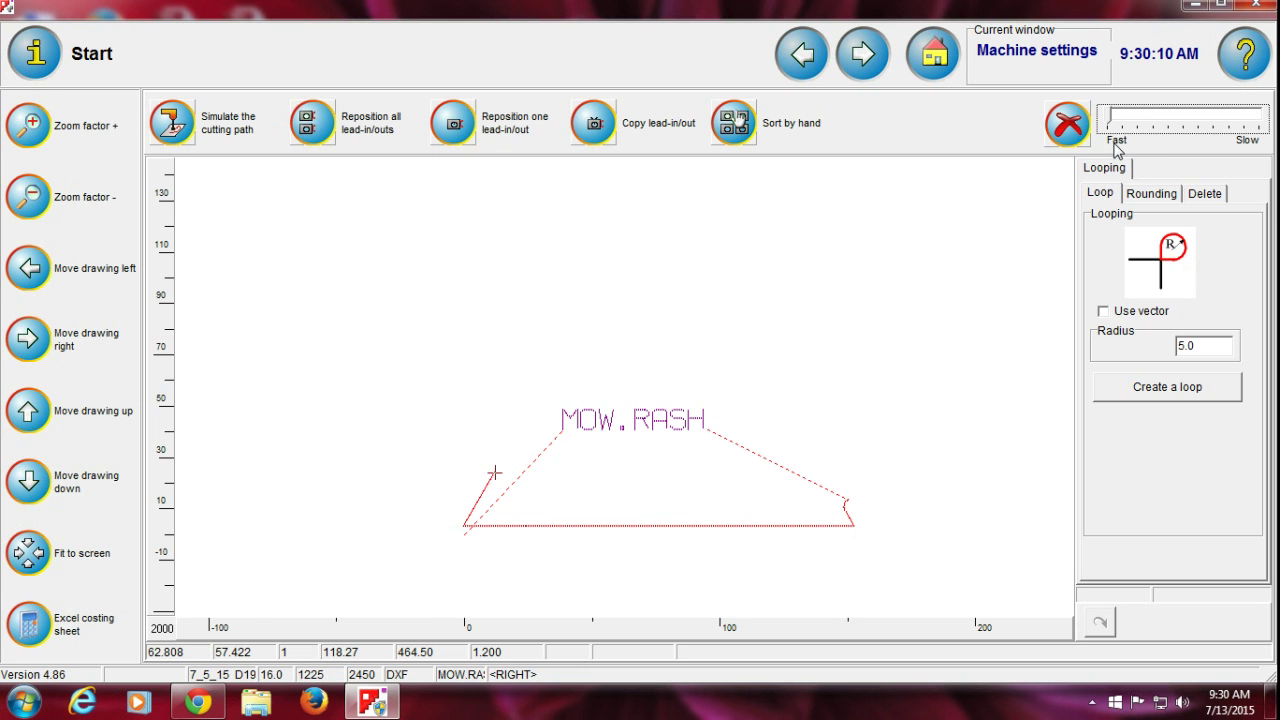
{"action": "scroll", "coordinate": [626, 394], "scroll_direction": "up", "scroll_amount": 2}
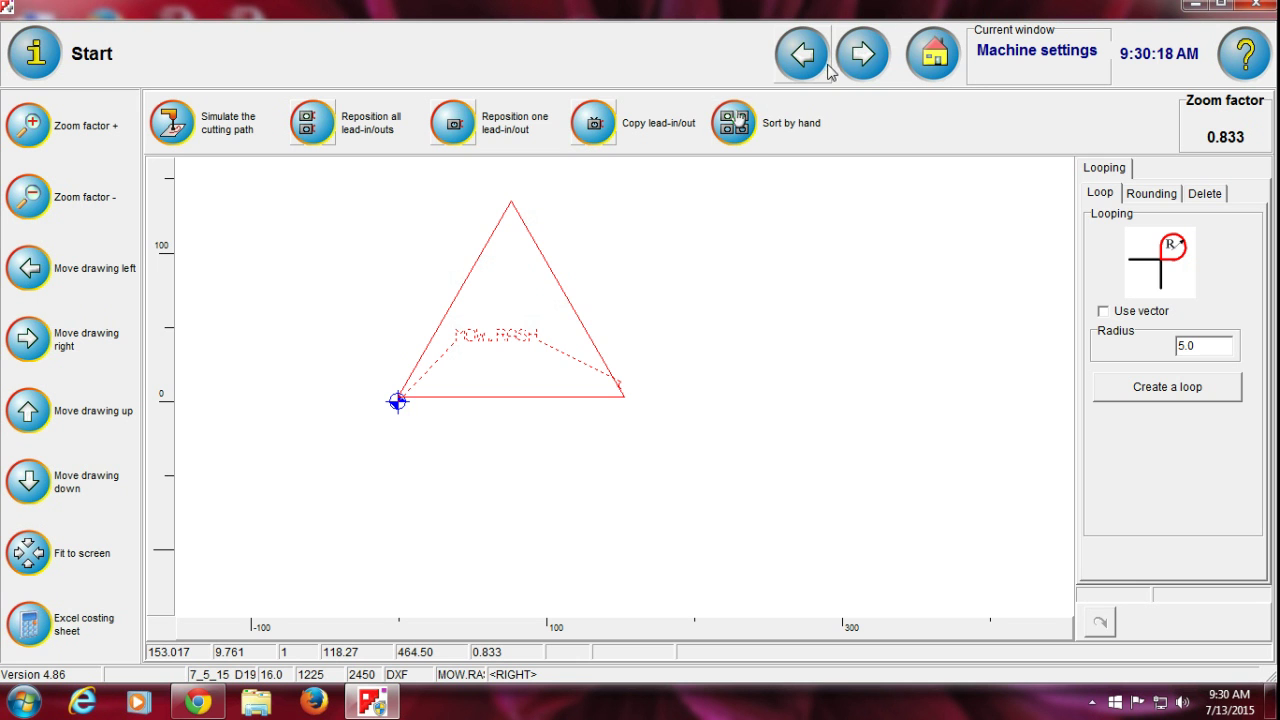
Go to Grid nesting and set Max. parts to 1.
{"action": "left_click", "coordinate": [860, 70]}
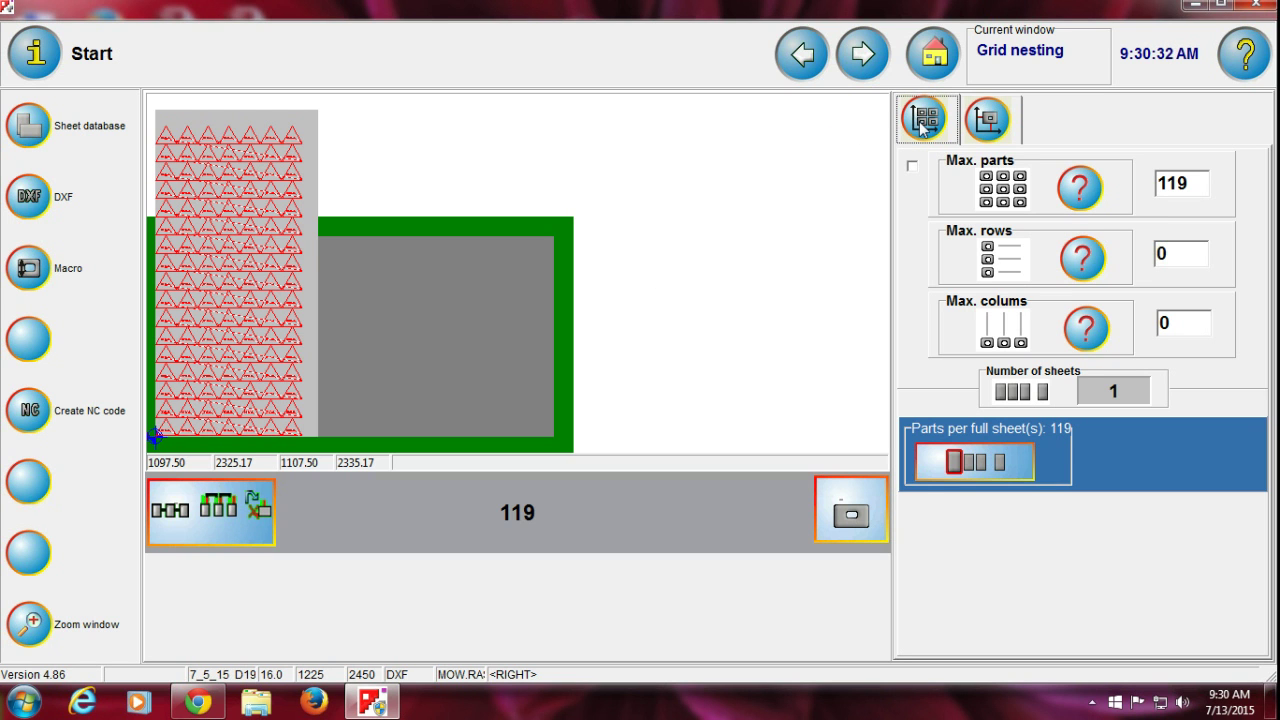
{"action": "left_click", "coordinate": [966, 128]}
{"action": "left_click", "coordinate": [950, 133]}
{"action": "left_click", "coordinate": [1190, 183]}
{"action": "type", "text": "1"}
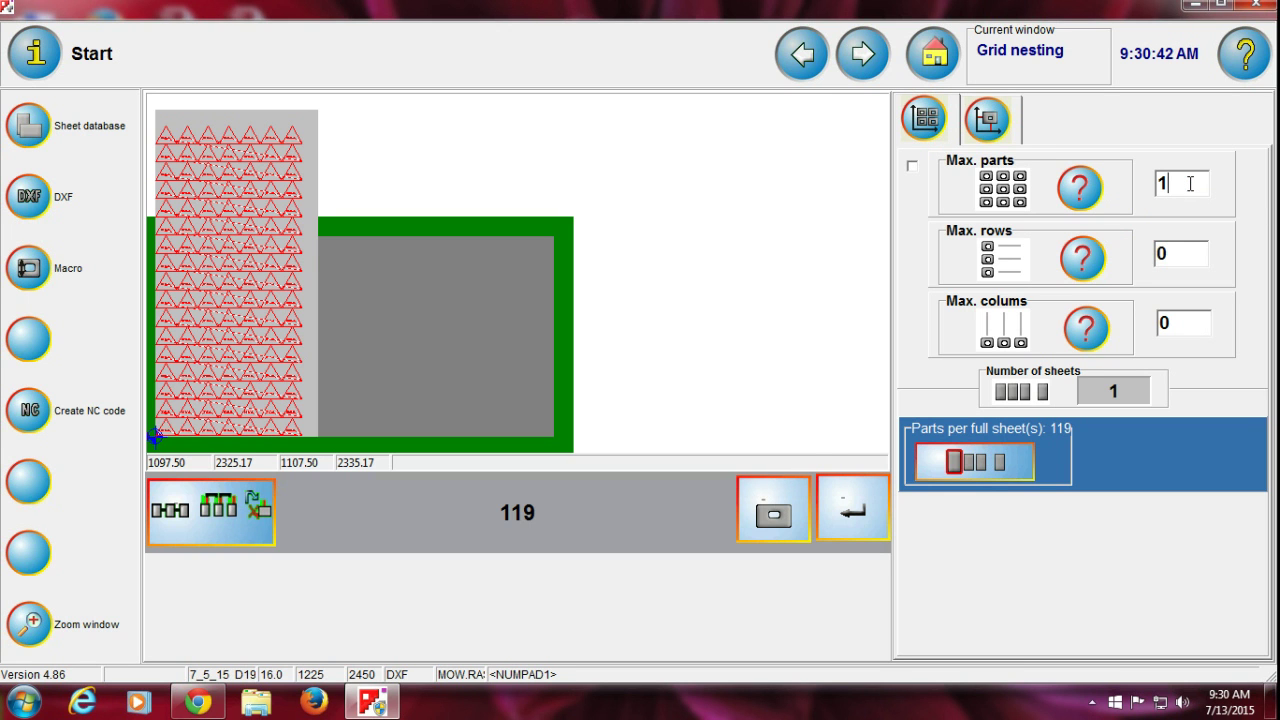
{"action": "key", "text": "Return"}
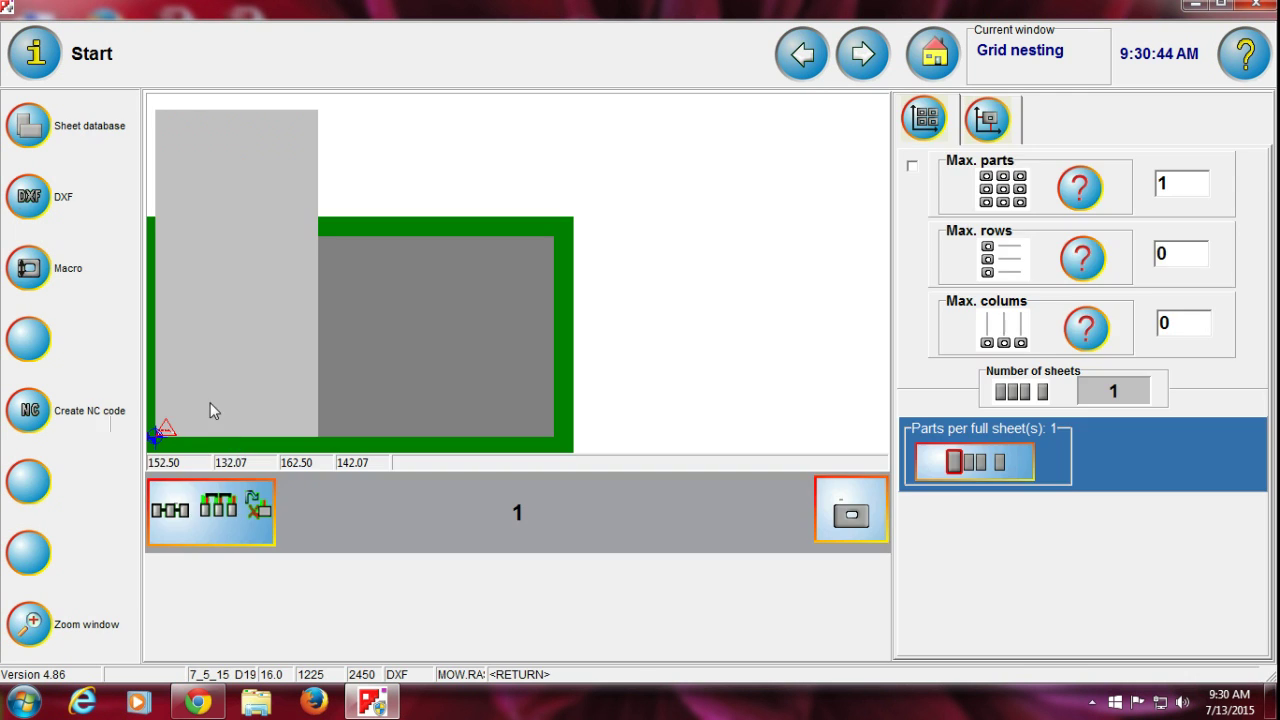
Inspect the single-part nest in the enlarged sheet view.
{"action": "left_click", "coordinate": [239, 491]}
{"action": "left_click", "coordinate": [802, 54]}
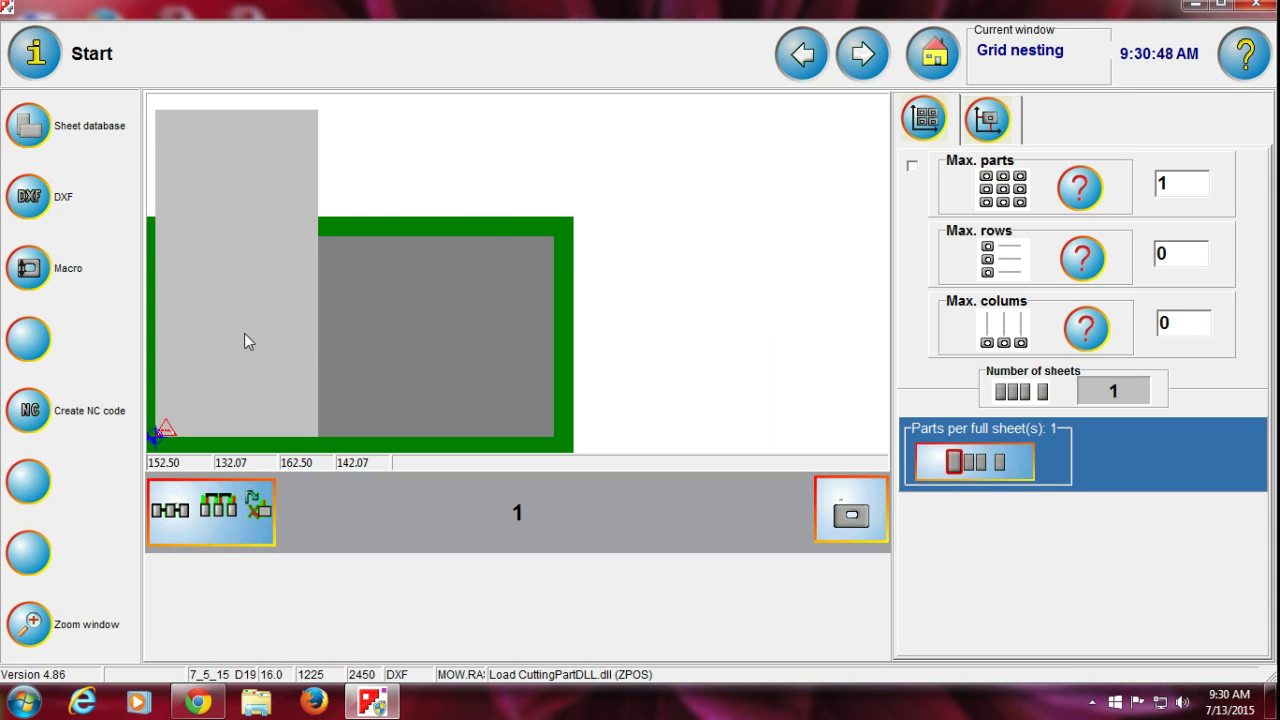
{"action": "left_click", "coordinate": [201, 407]}
{"action": "scroll", "coordinate": [723, 385], "scroll_direction": "up", "scroll_amount": 2}
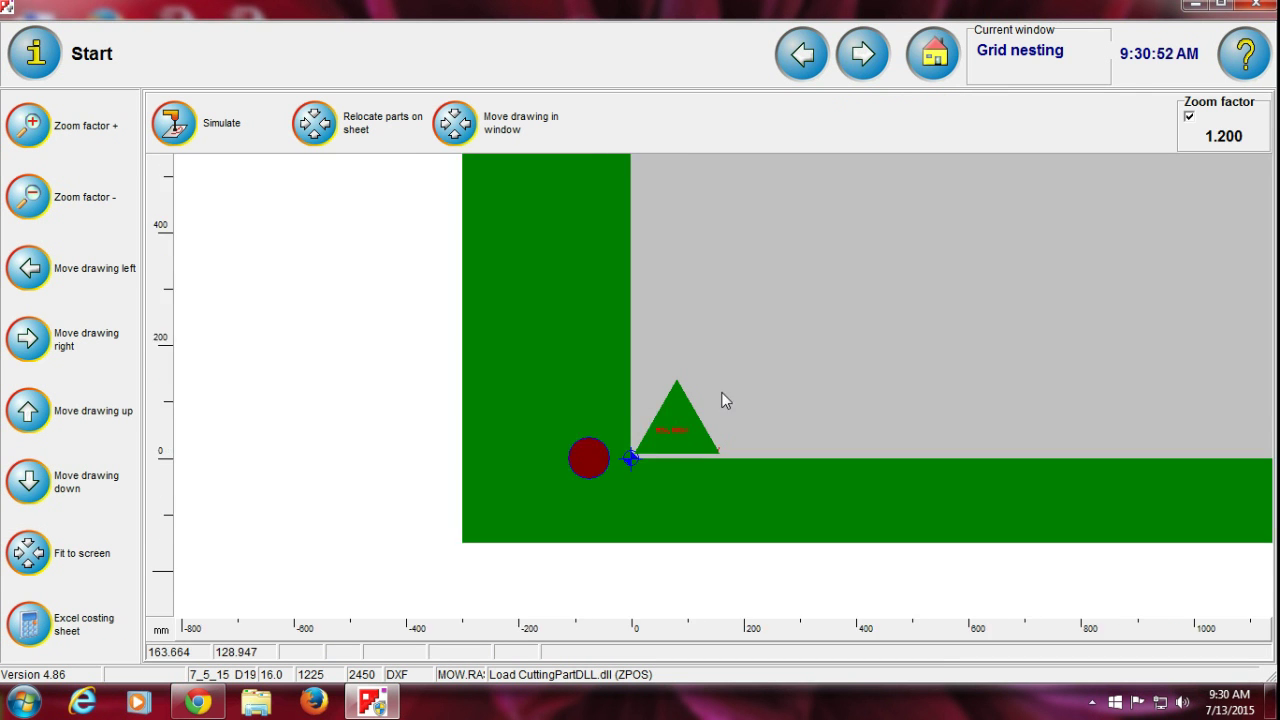
{"action": "scroll", "coordinate": [724, 393], "scroll_direction": "down", "scroll_amount": 1}
{"action": "scroll", "coordinate": [724, 393], "scroll_direction": "up", "scroll_amount": 3}
{"action": "scroll", "coordinate": [724, 393], "scroll_direction": "down", "scroll_amount": 3}
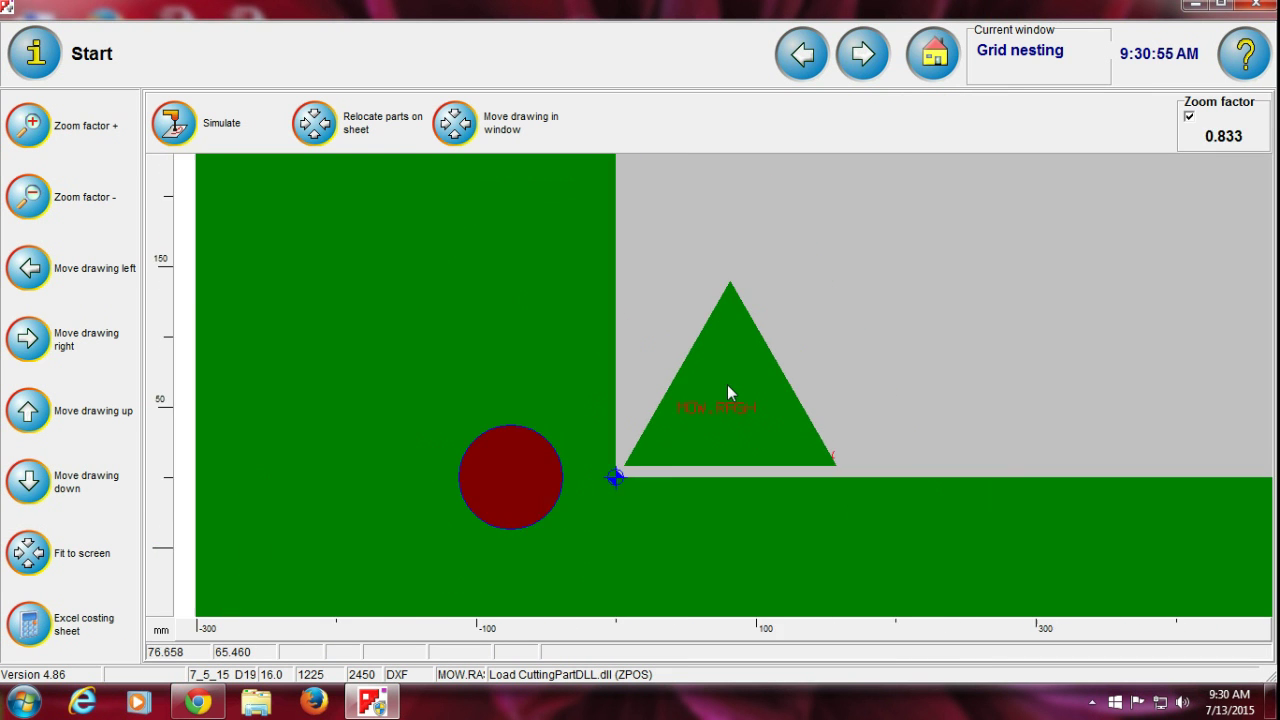
{"action": "scroll", "coordinate": [724, 393], "scroll_direction": "up", "scroll_amount": 2}
{"action": "left_click", "coordinate": [805, 60]}
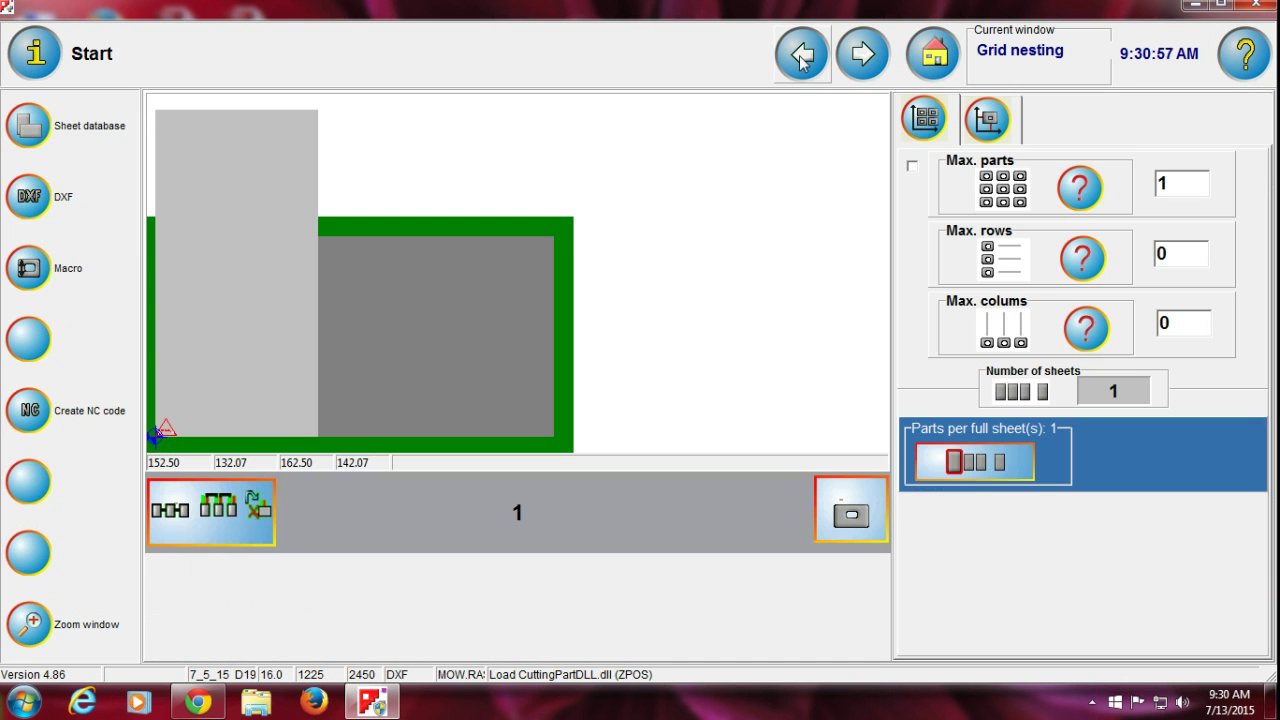
Set Max. parts to 100, re-nest and preview the sheet enlarged.
{"action": "left_click", "coordinate": [1168, 184]}
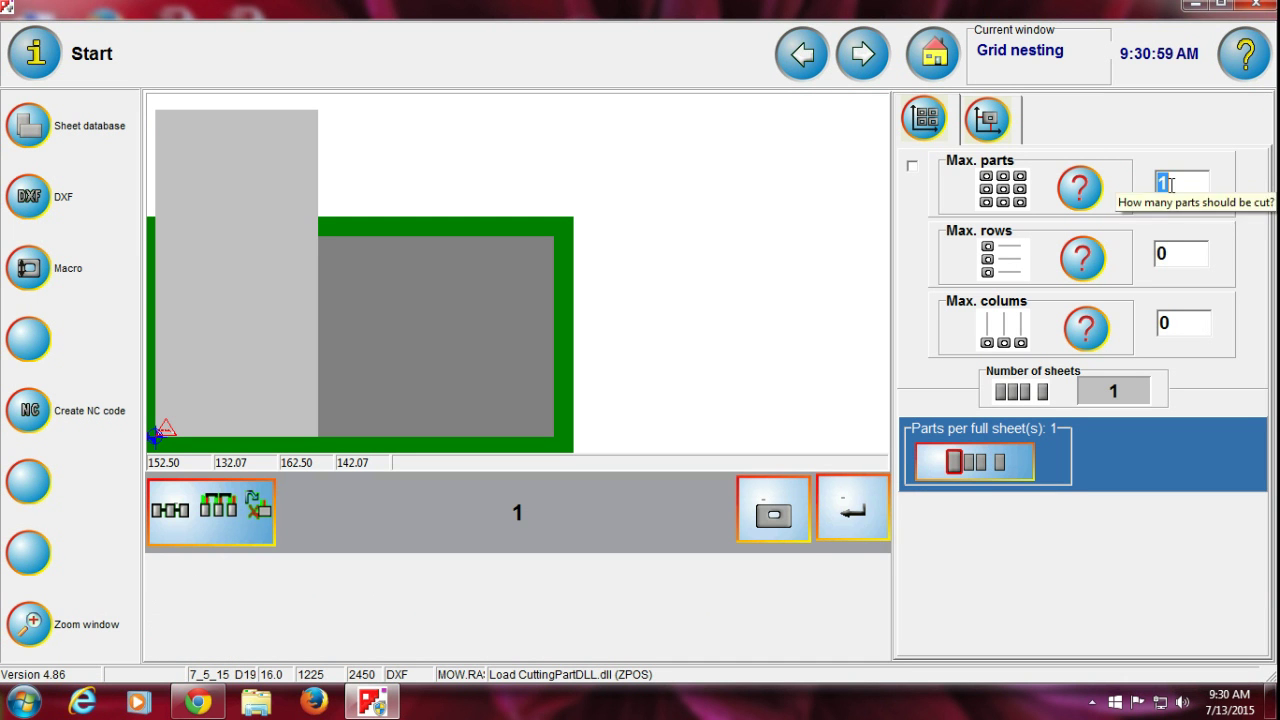
{"action": "type", "text": "100"}
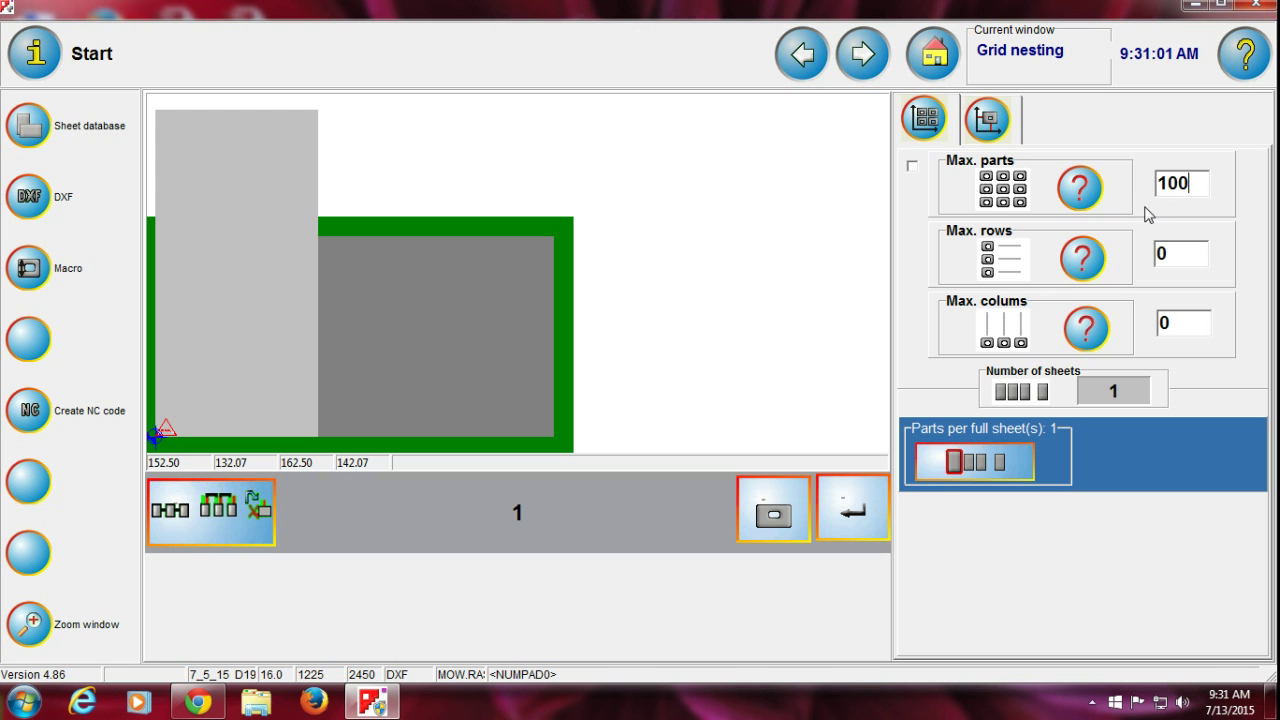
{"action": "left_click", "coordinate": [845, 498]}
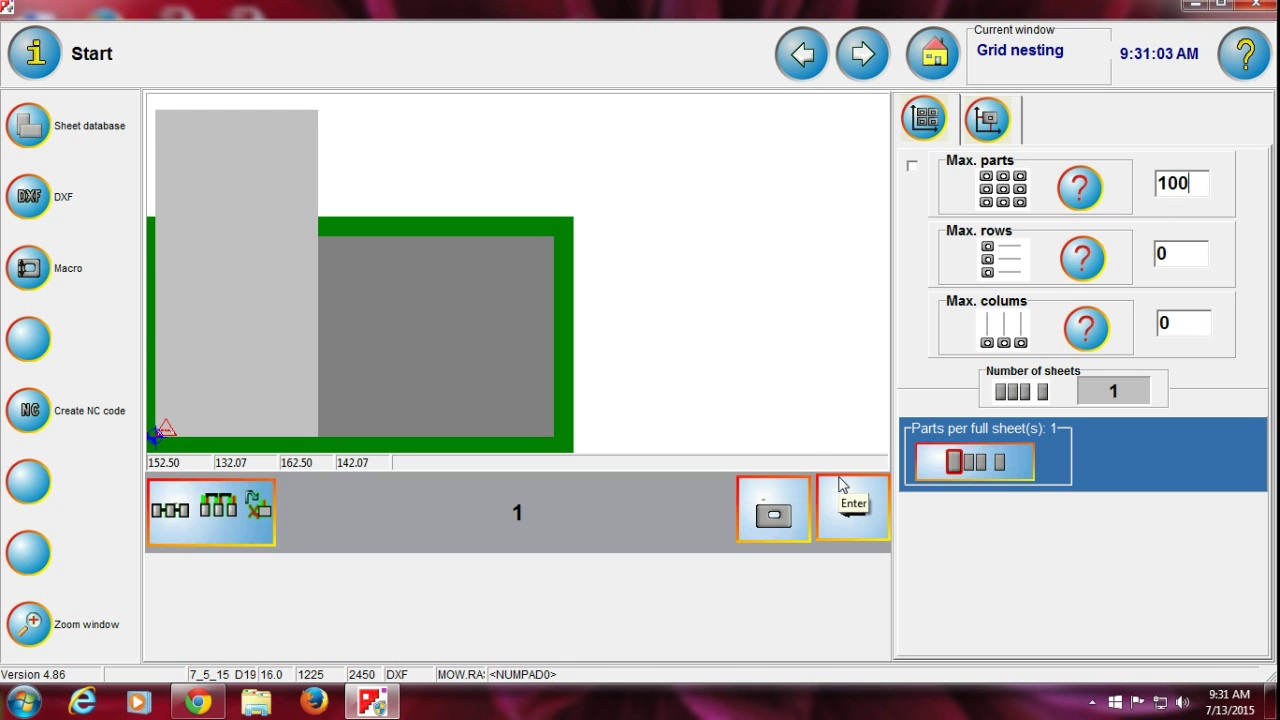
{"action": "left_click", "coordinate": [206, 337]}
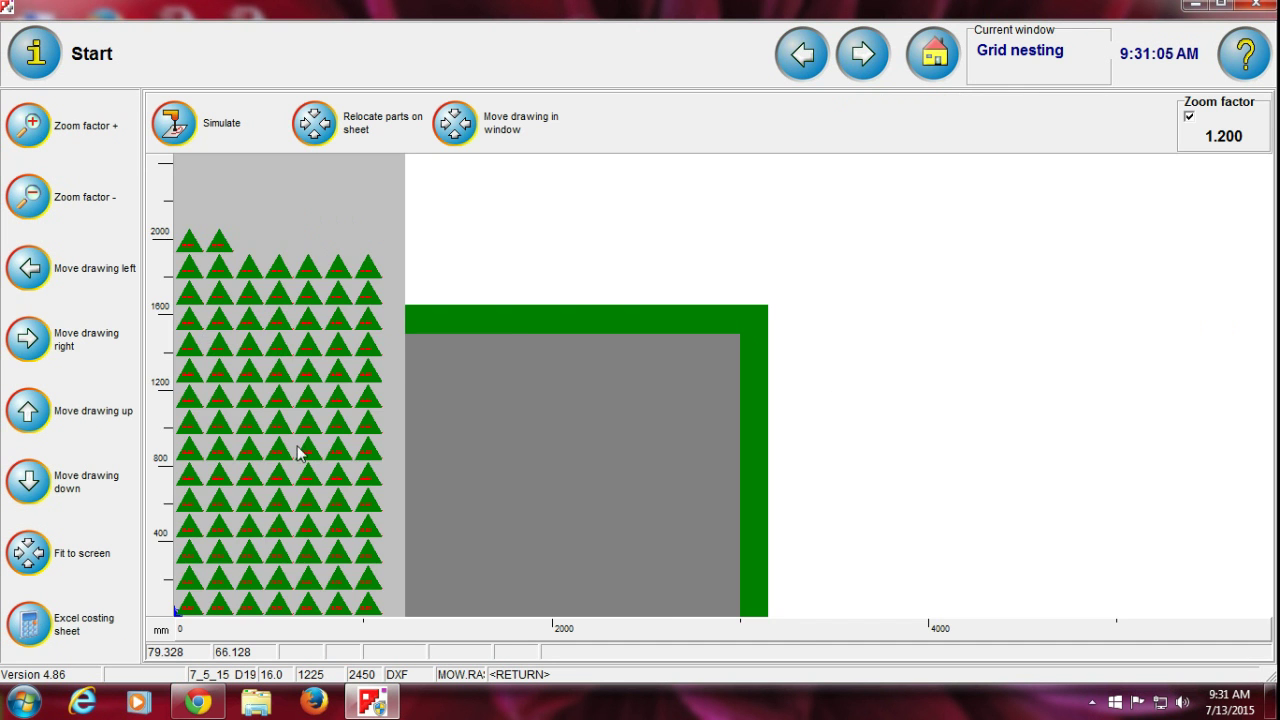
{"action": "scroll", "coordinate": [300, 443], "scroll_direction": "up", "scroll_amount": 5}
{"action": "scroll", "coordinate": [723, 385], "scroll_direction": "down", "scroll_amount": 5}
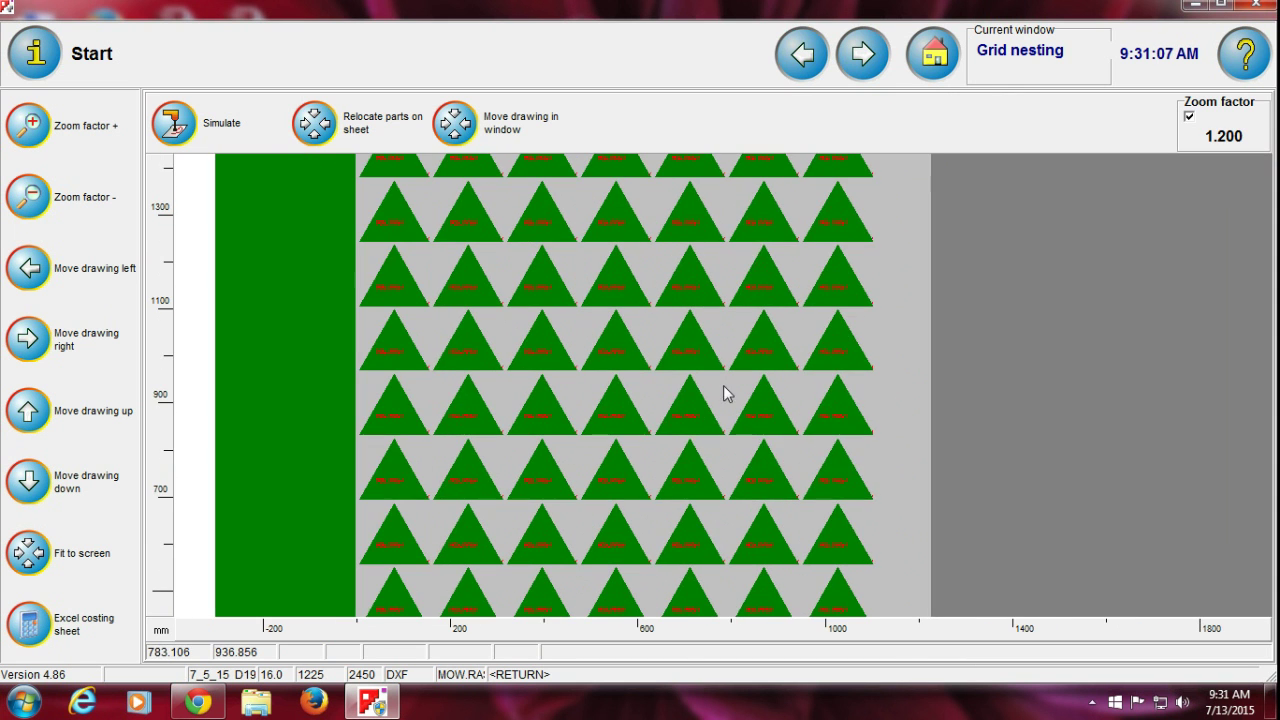
{"action": "left_click", "coordinate": [802, 54]}
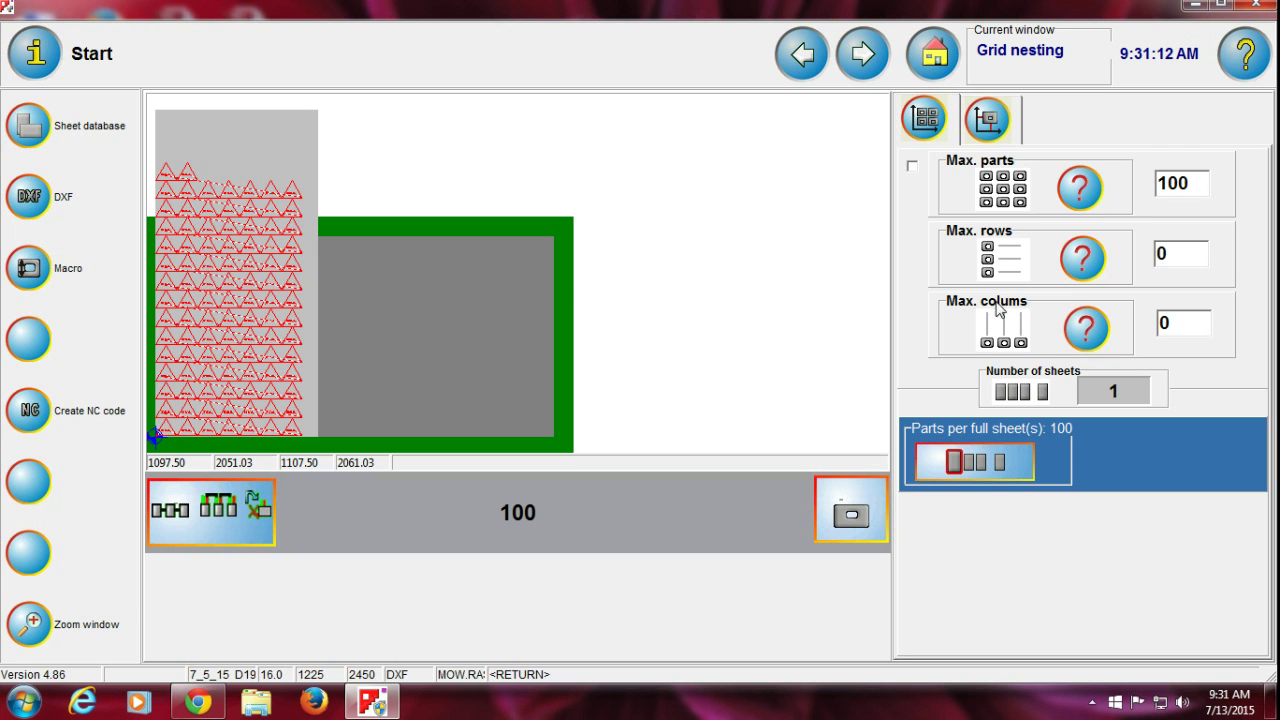
Auto-fill Max. parts 119, Max. rows 17 and Max. columns 7, then open the cutting-order tab.
{"action": "left_click", "coordinate": [1083, 193]}
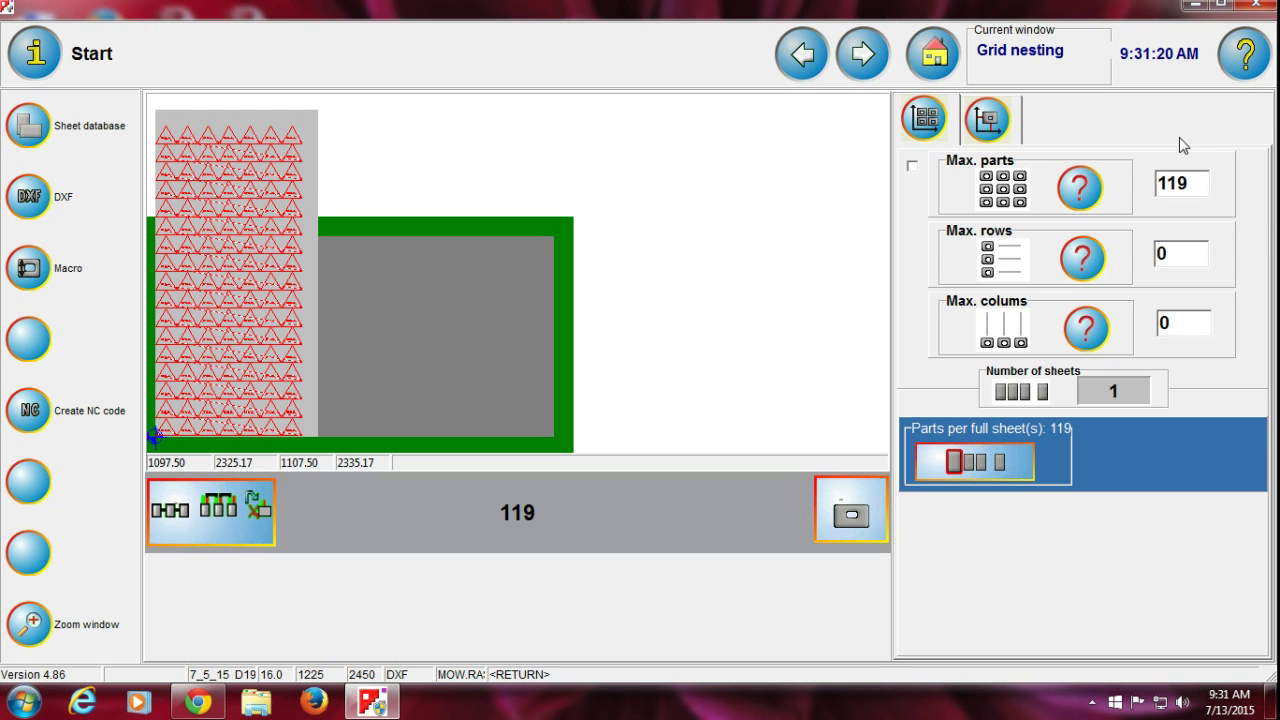
{"action": "left_click", "coordinate": [1077, 261]}
{"action": "left_click", "coordinate": [1085, 338]}
{"action": "left_click", "coordinate": [920, 125]}
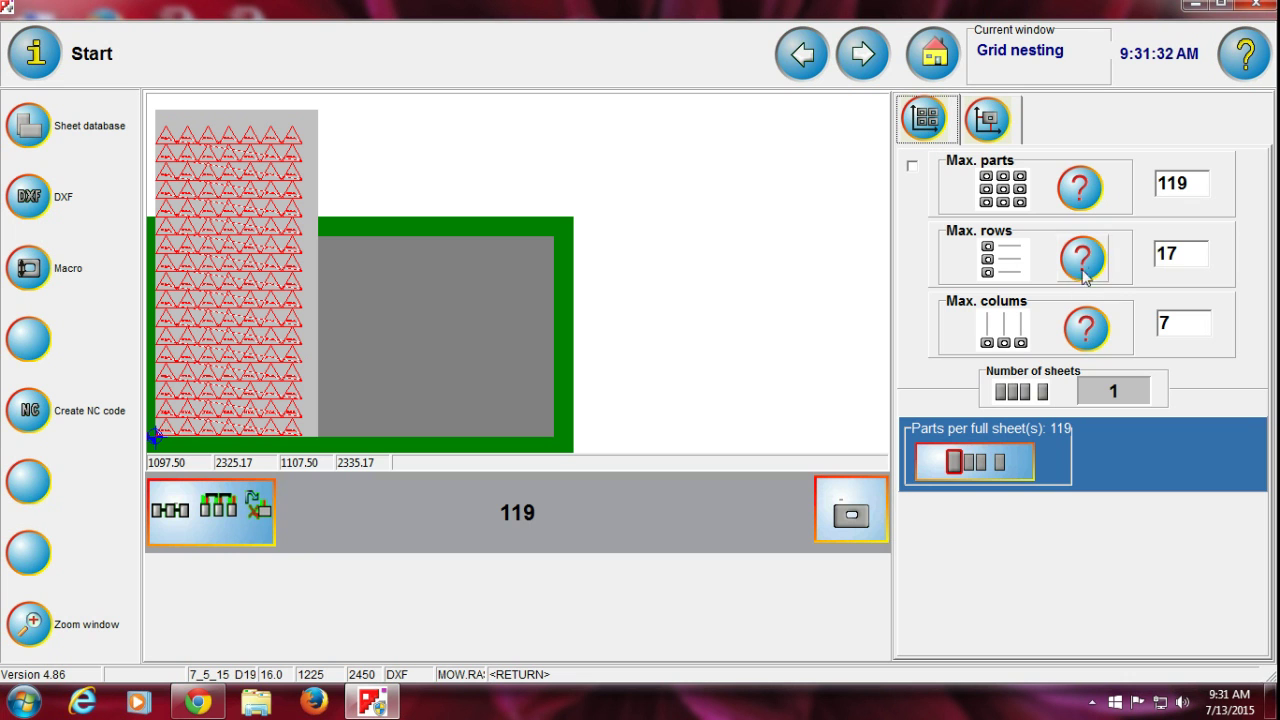
{"action": "left_click", "coordinate": [1001, 119]}
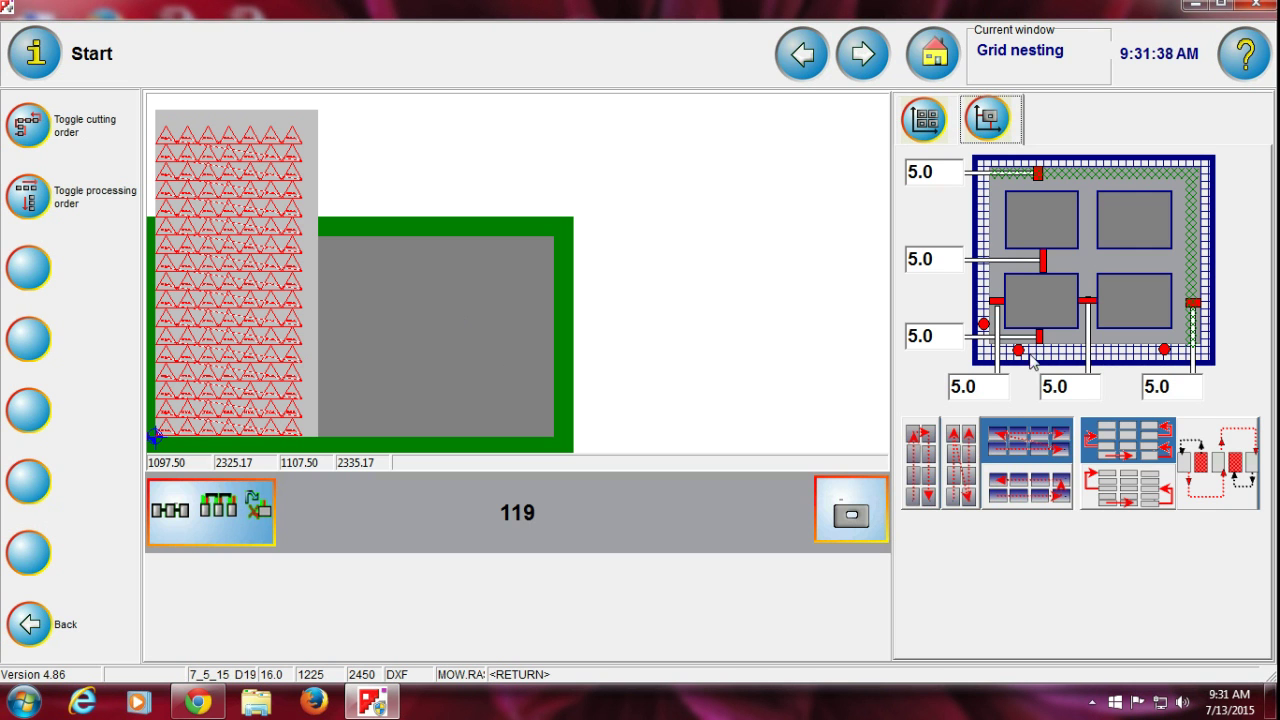
{"action": "left_click", "coordinate": [285, 389]}
{"action": "left_click", "coordinate": [727, 393]}
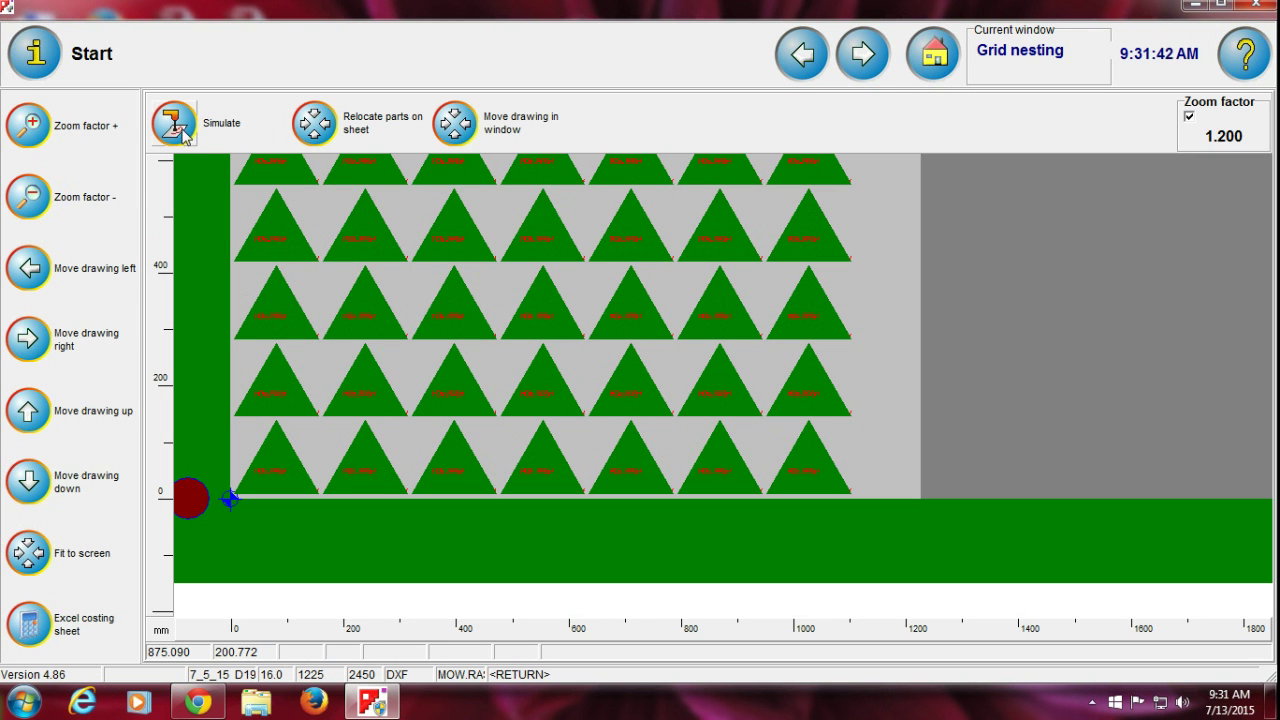
{"action": "left_click", "coordinate": [182, 131]}
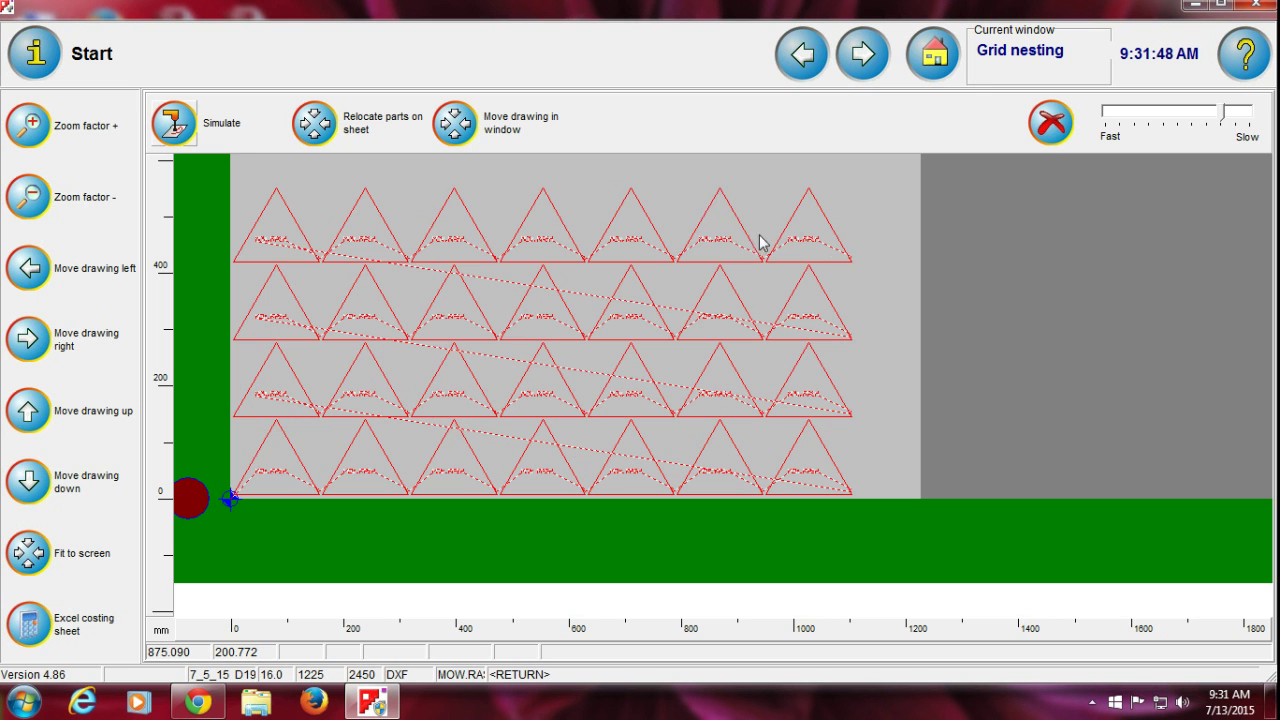
{"action": "left_click", "coordinate": [1061, 130]}
{"action": "left_click", "coordinate": [801, 54]}
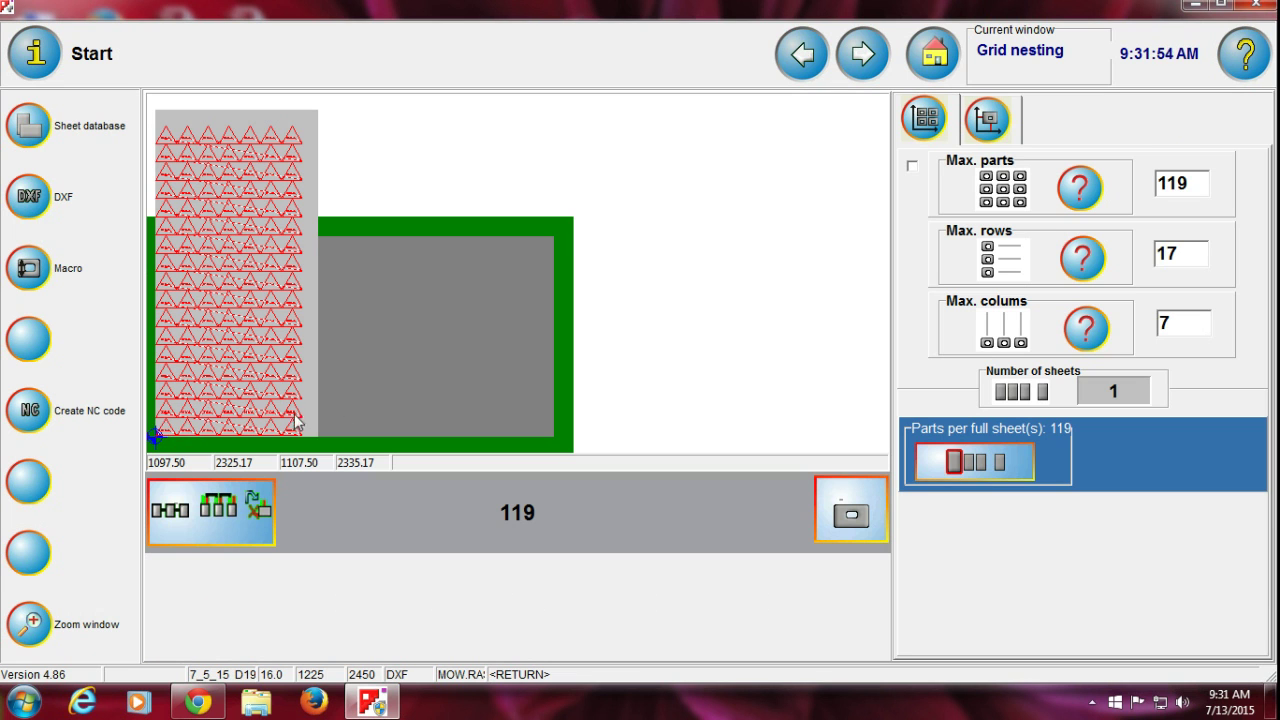
{"action": "left_click", "coordinate": [988, 134]}
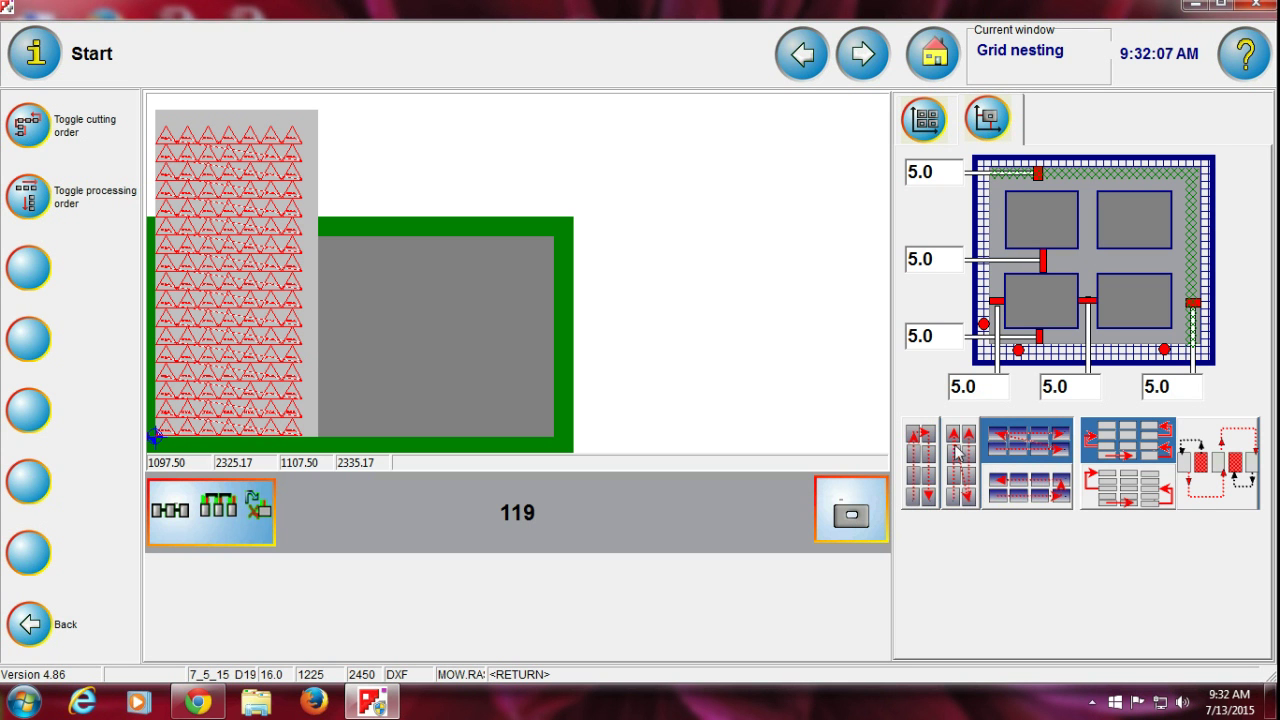
Simulate a by-column cutting order, then switch the cutting order to Meandering rows.
{"action": "left_click", "coordinate": [925, 474]}
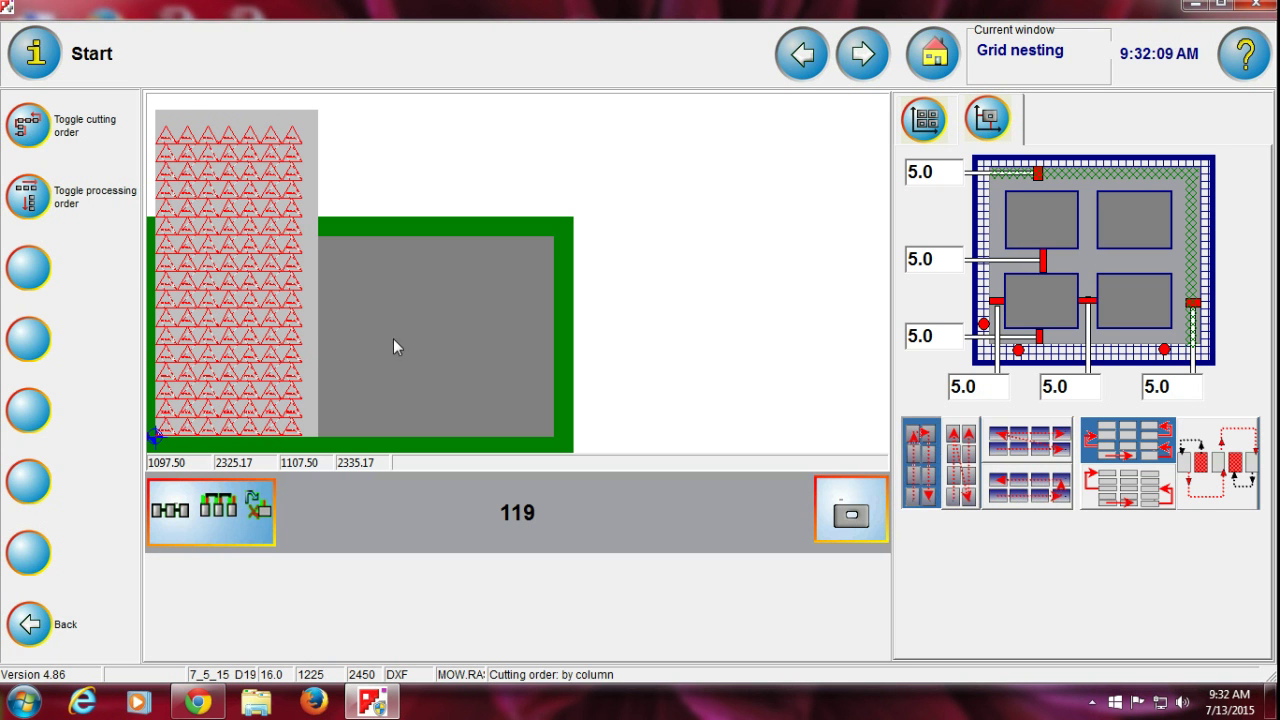
{"action": "left_click", "coordinate": [264, 340]}
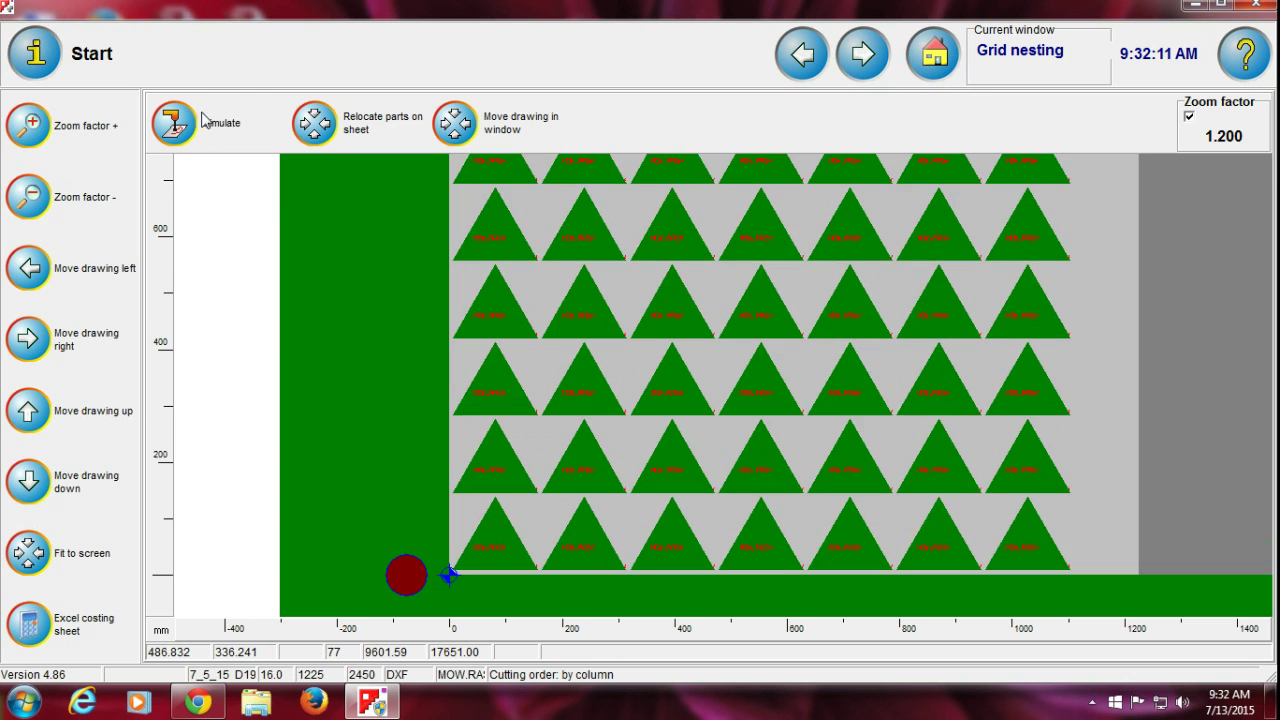
{"action": "left_click", "coordinate": [170, 122]}
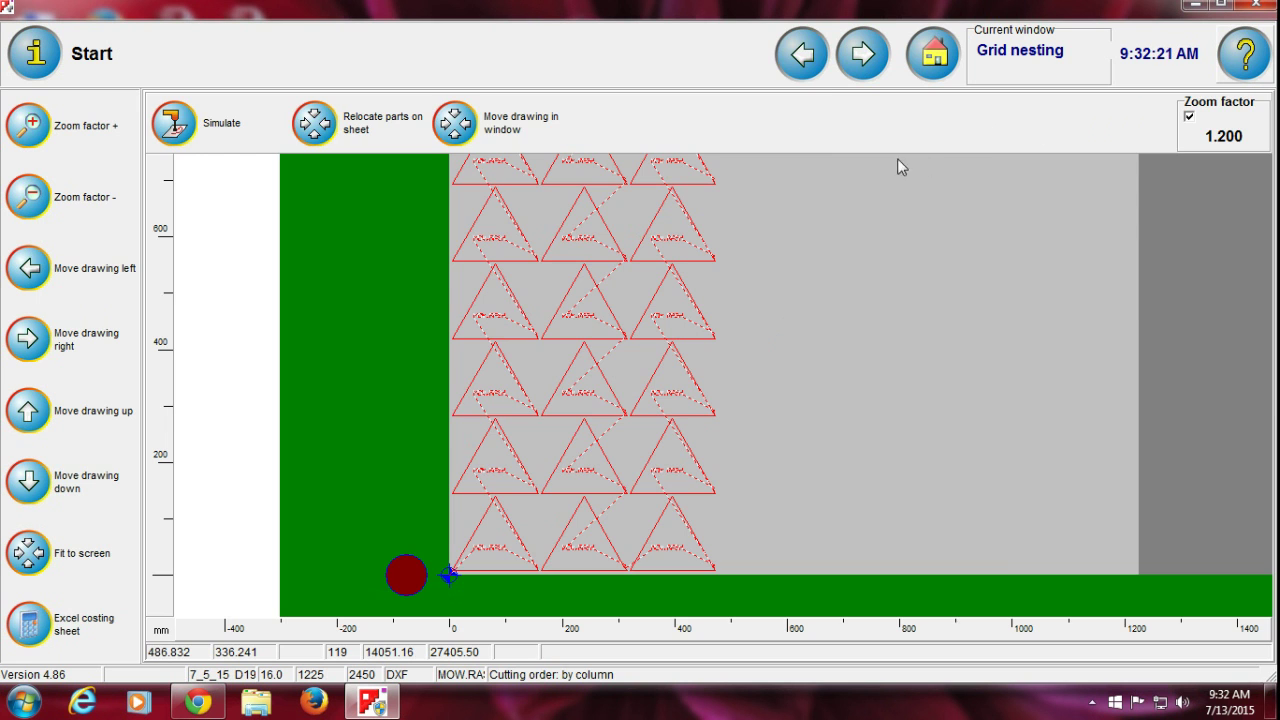
{"action": "left_click", "coordinate": [803, 56]}
{"action": "left_click", "coordinate": [987, 106]}
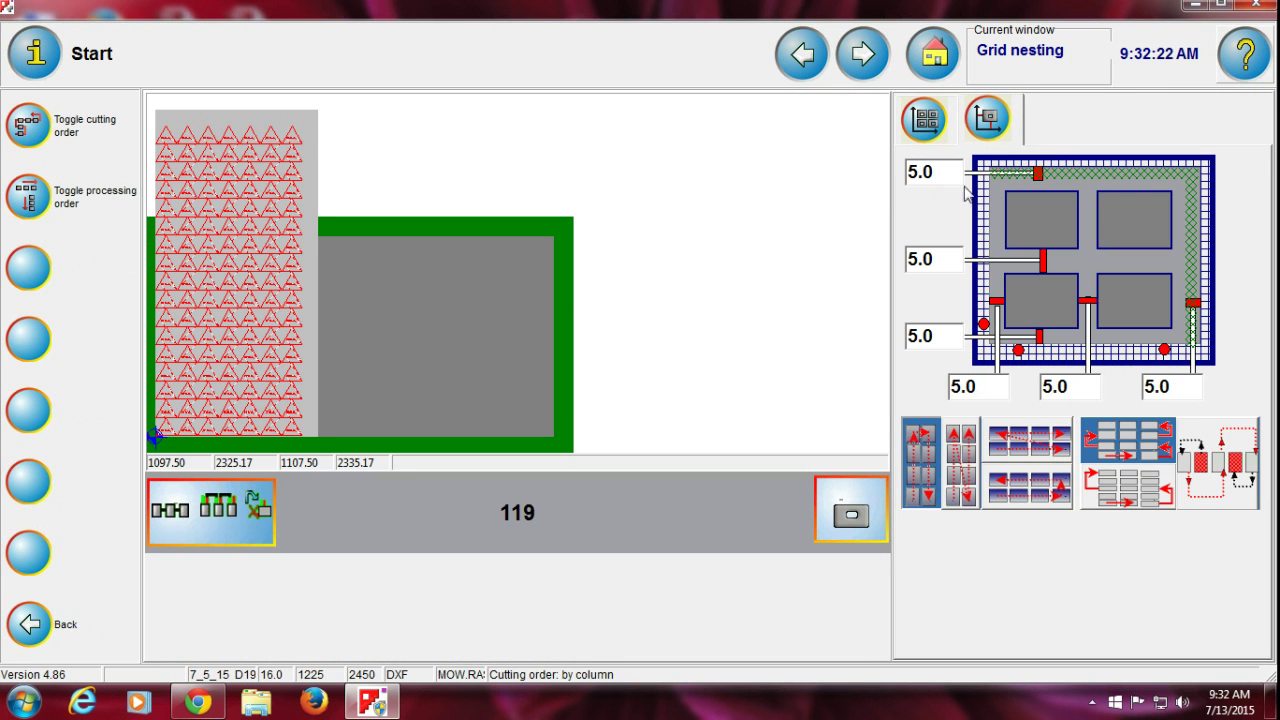
{"action": "left_click", "coordinate": [1022, 442]}
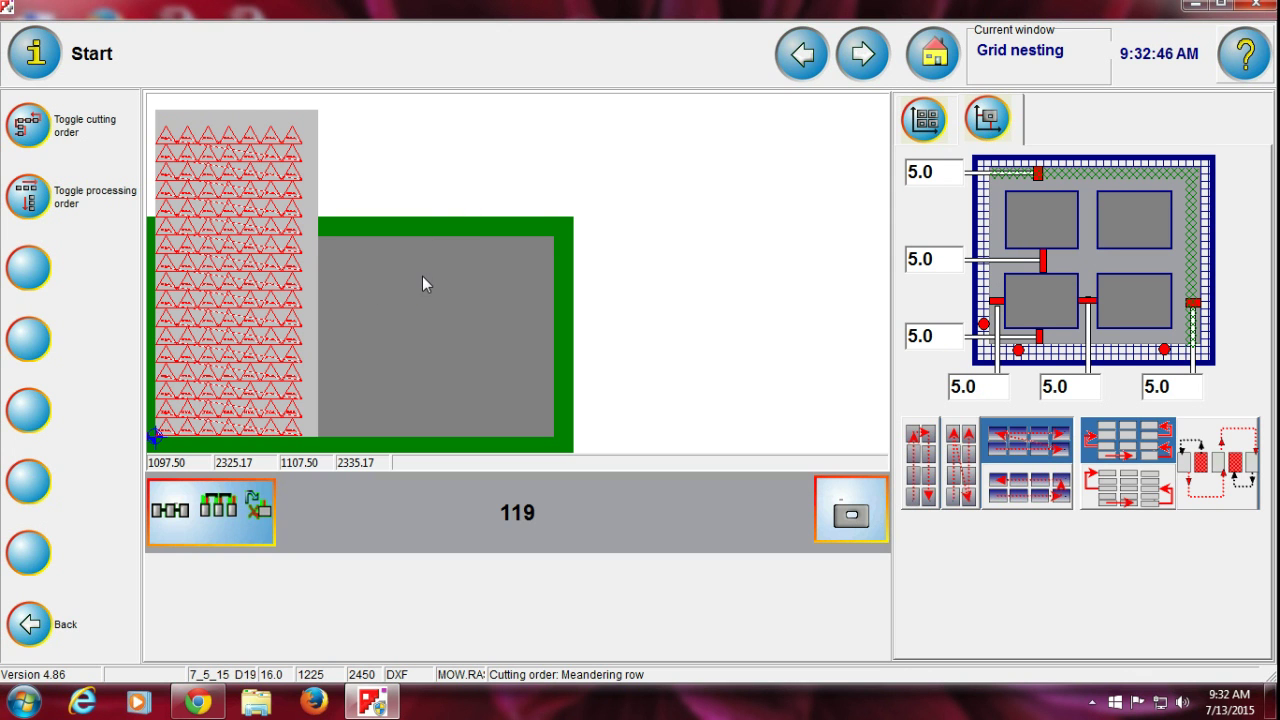
Run the meandering-row cutting simulation at fastest speed, then advance to Create NC code.
{"action": "left_click", "coordinate": [906, 136]}
{"action": "left_click", "coordinate": [973, 130]}
{"action": "left_click", "coordinate": [352, 268]}
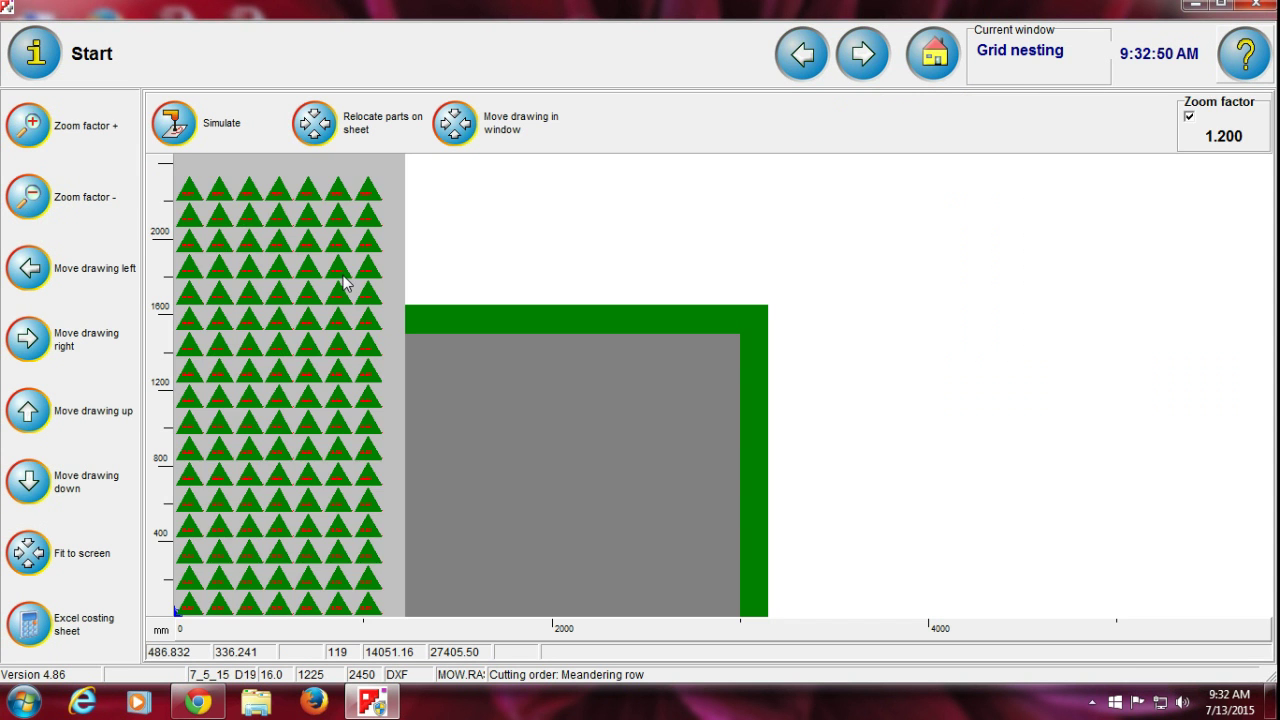
{"action": "left_click", "coordinate": [165, 148]}
{"action": "left_click_drag", "start_coordinate": [1218, 116], "coordinate": [1104, 116]}
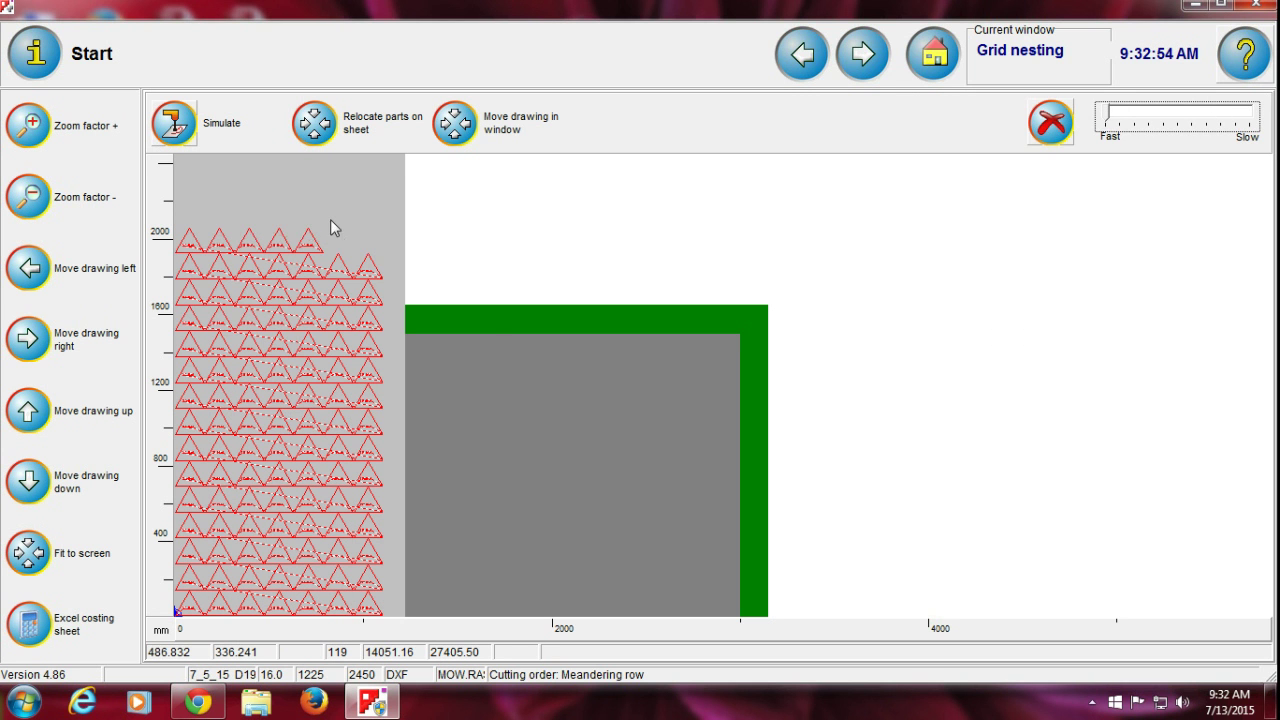
{"action": "left_click", "coordinate": [852, 68]}
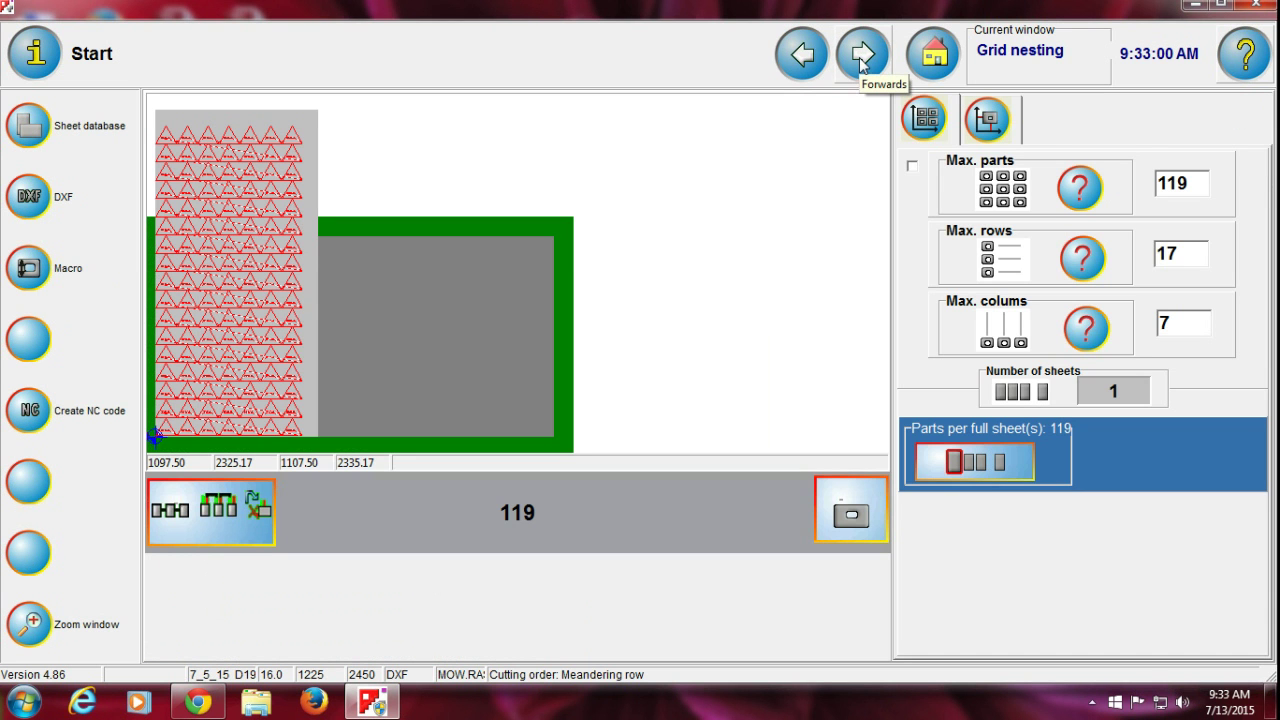
{"action": "left_click", "coordinate": [862, 60]}
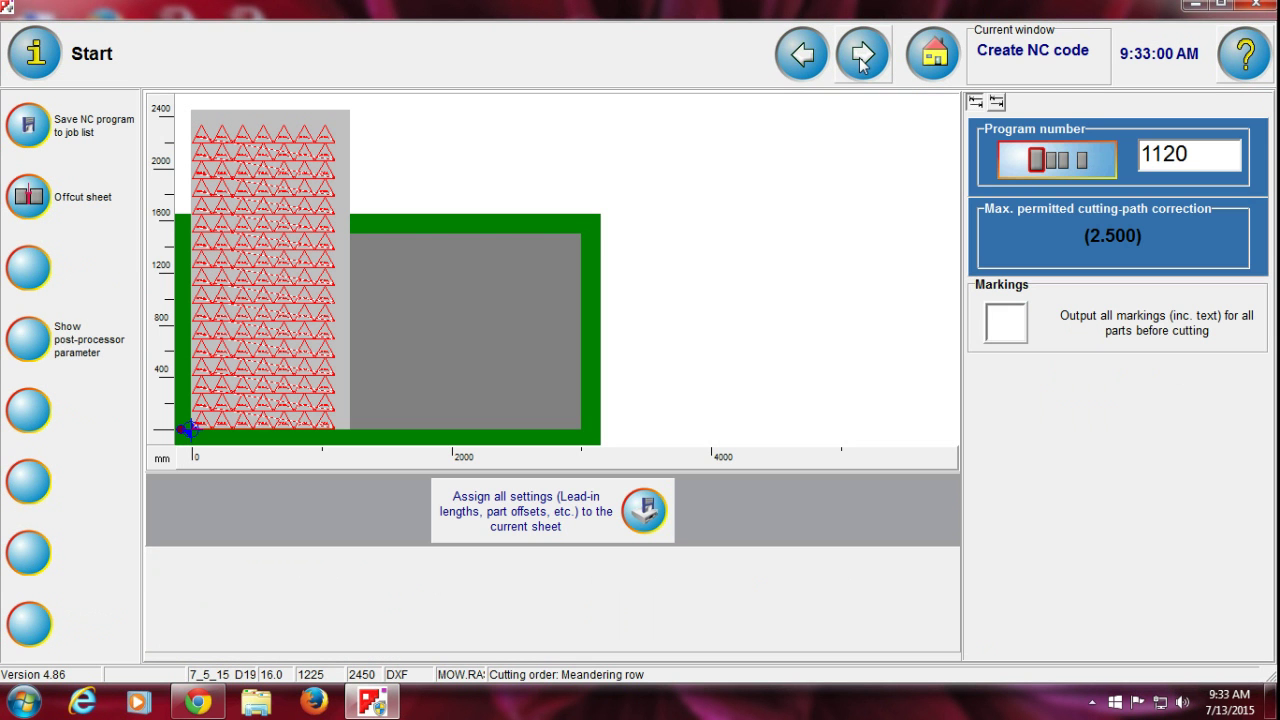
{"action": "left_click", "coordinate": [265, 332]}
{"action": "scroll", "coordinate": [723, 385], "scroll_direction": "up", "scroll_amount": 3}
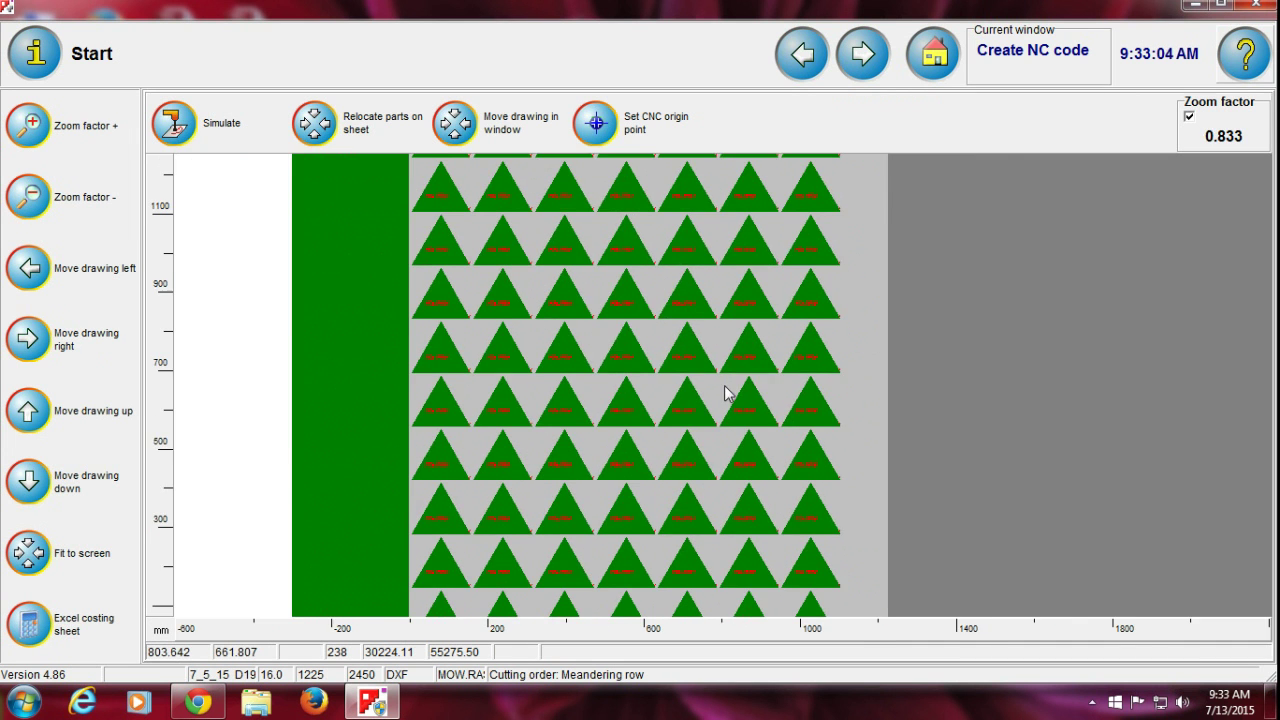
{"action": "scroll", "coordinate": [723, 385], "scroll_direction": "down", "scroll_amount": 2}
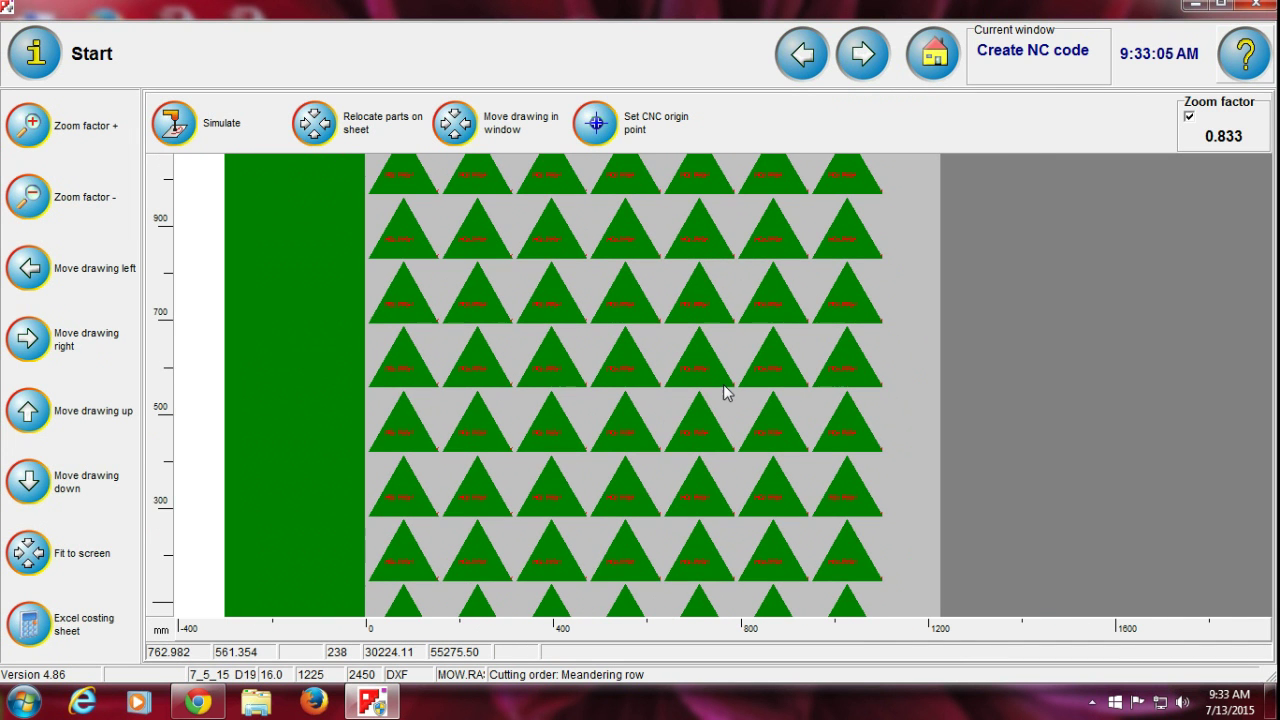
{"action": "left_click", "coordinate": [175, 127]}
{"action": "left_click_drag", "start_coordinate": [1222, 117], "coordinate": [1106, 117]}
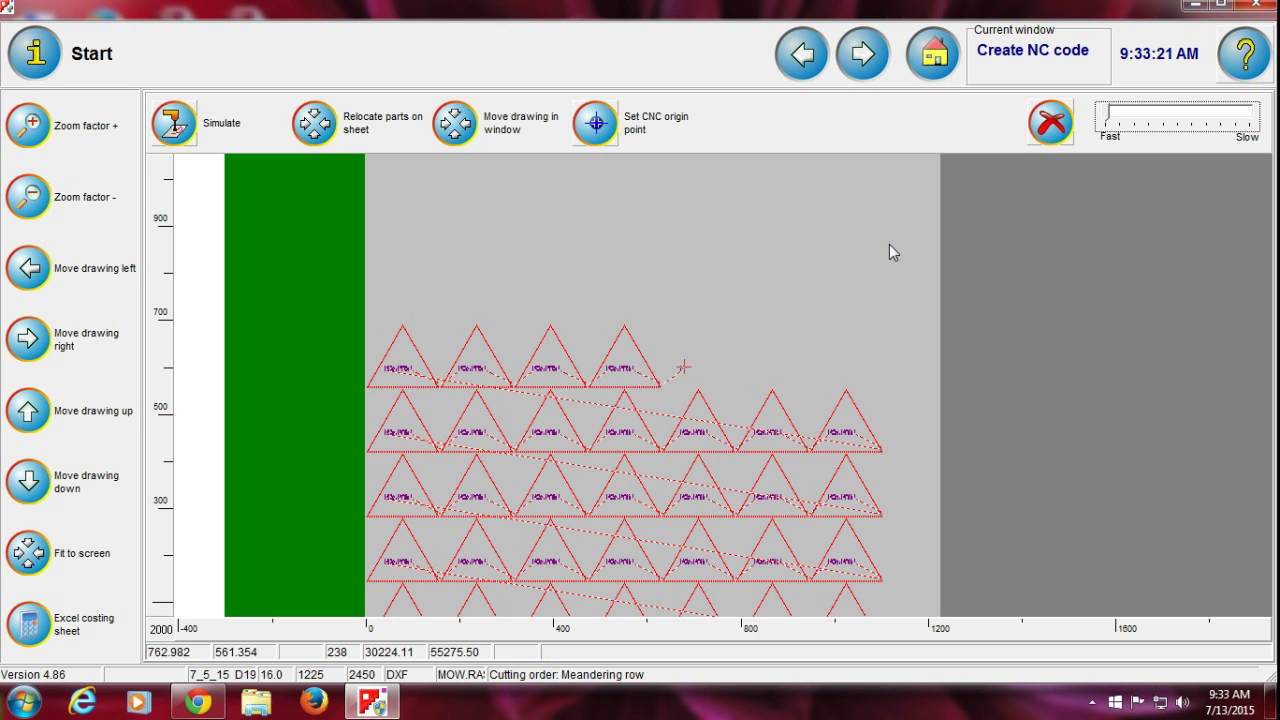
{"action": "left_click", "coordinate": [1047, 128]}
{"action": "left_click", "coordinate": [788, 62]}
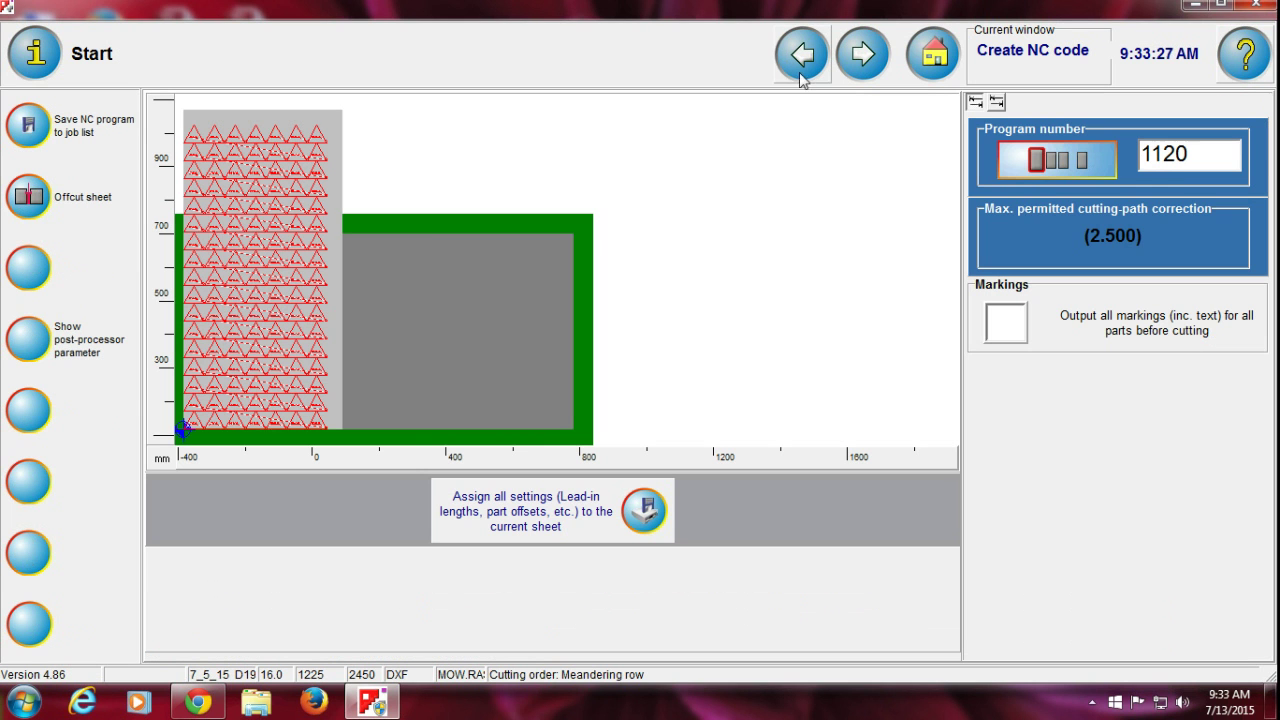
Replace program number 1120 with MOWRASH in capitals, generate the NC code and confirm saving.
{"action": "double_click", "coordinate": [1182, 163]}
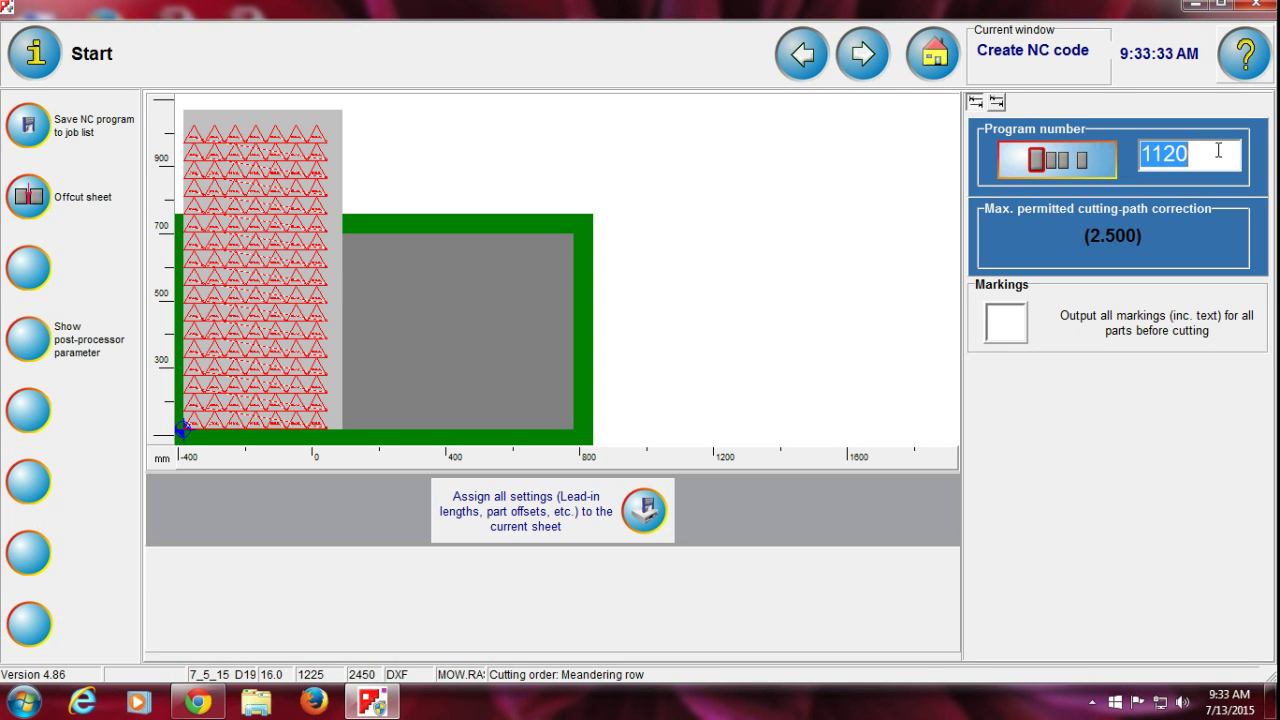
{"action": "type", "text": "mo"}
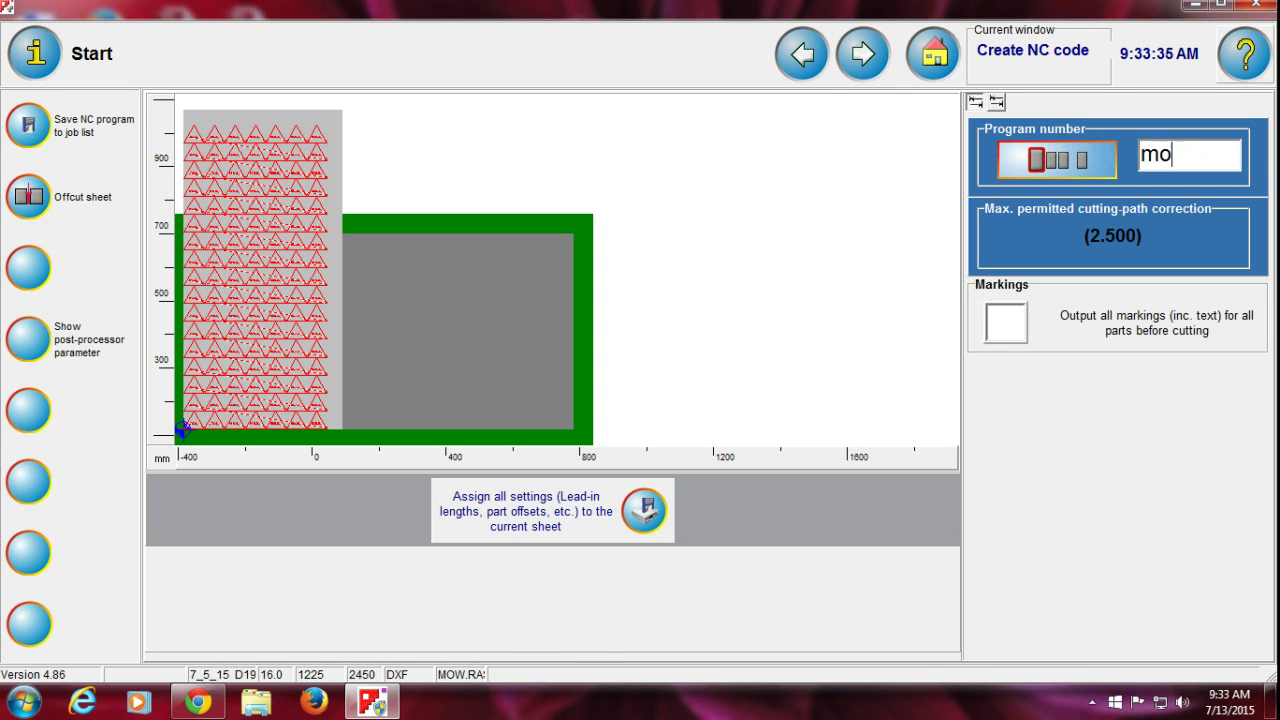
{"action": "type", "text": "wrash"}
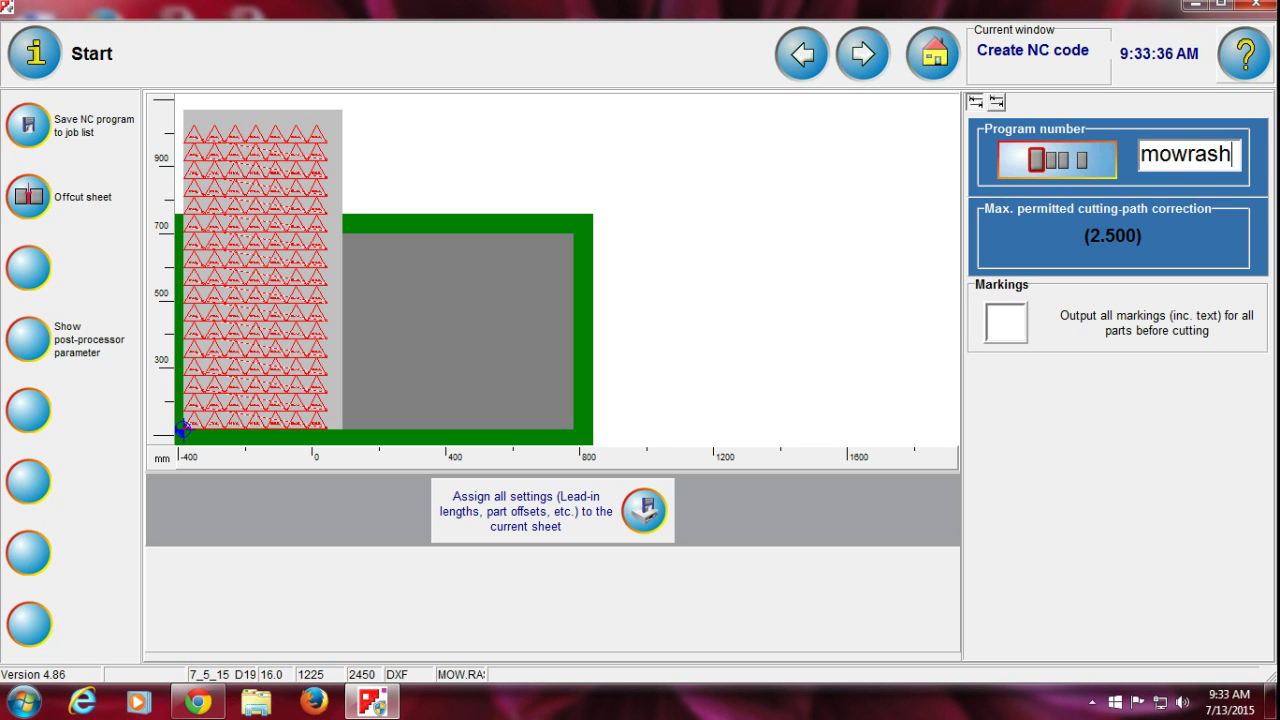
{"action": "key", "text": "BackSpace"}
{"action": "key", "text": "BackSpace"}
{"action": "key", "text": "BackSpace"}
{"action": "key", "text": "BackSpace"}
{"action": "key", "text": "BackSpace"}
{"action": "key", "text": "BackSpace"}
{"action": "key", "text": "BackSpace"}
{"action": "key", "text": "Caps_Lock"}
{"action": "type", "text": "MOWRASH"}
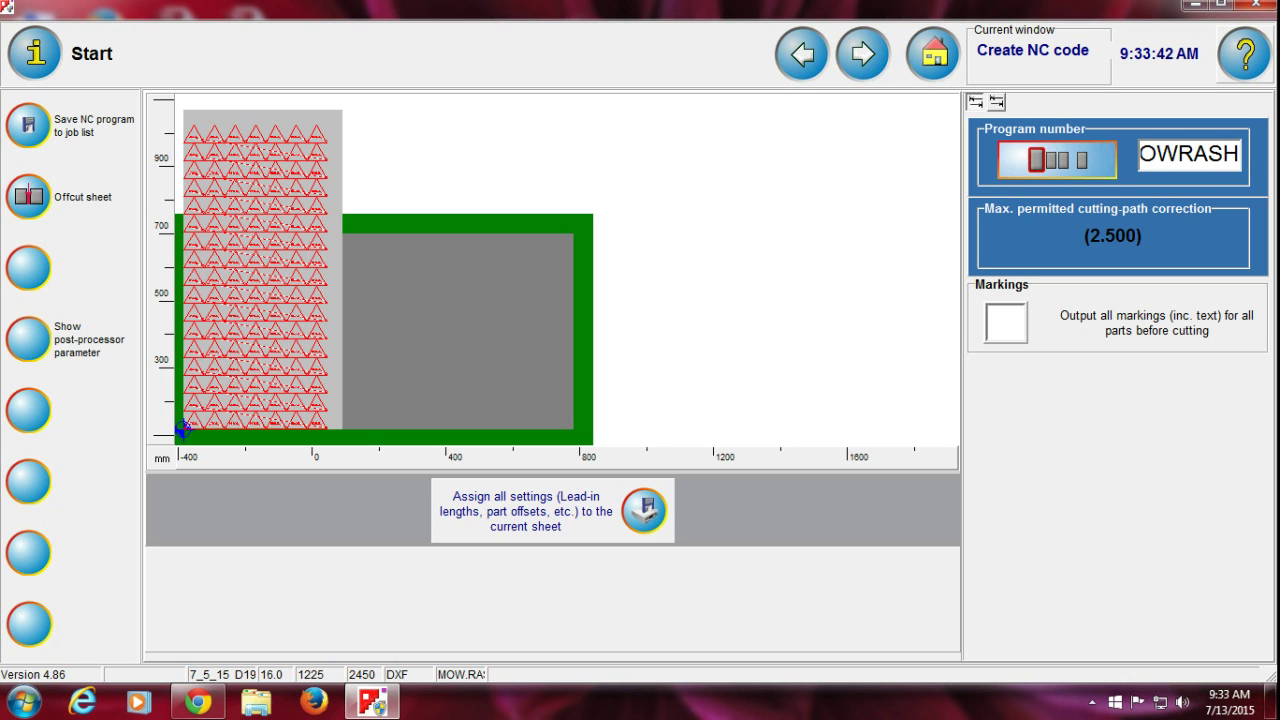
{"action": "left_click", "coordinate": [873, 63]}
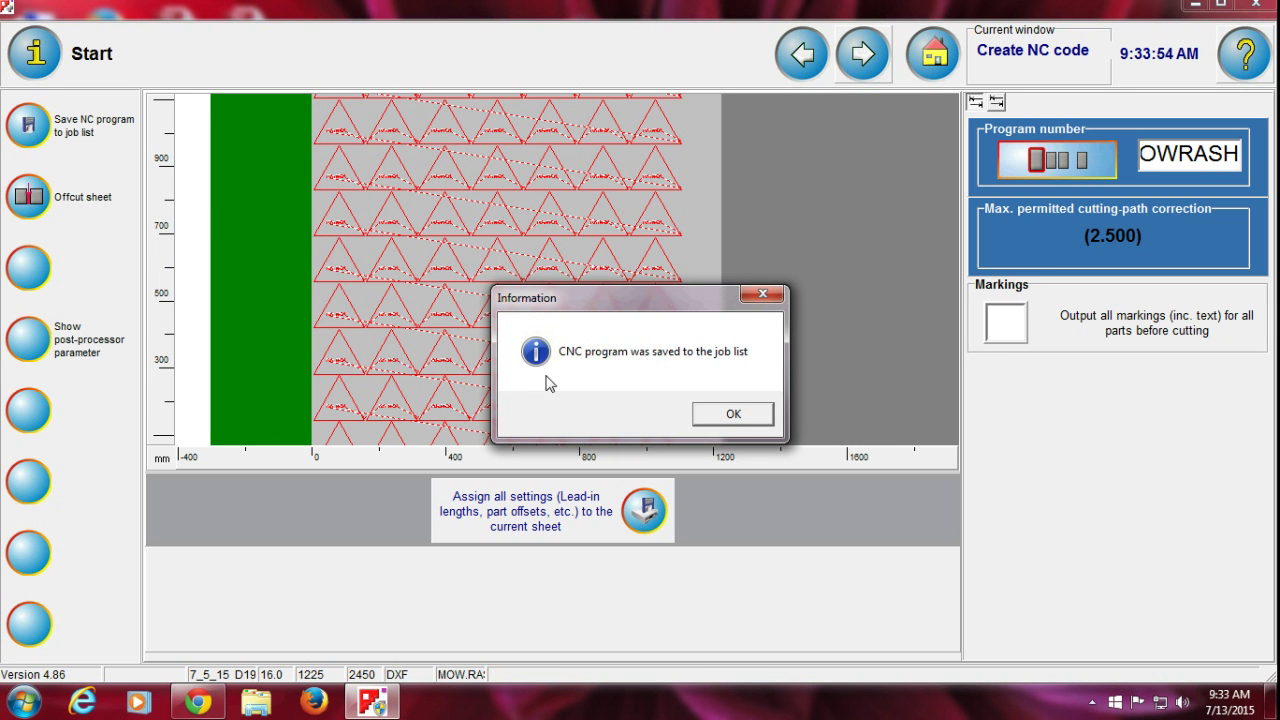
{"action": "left_click", "coordinate": [733, 413]}
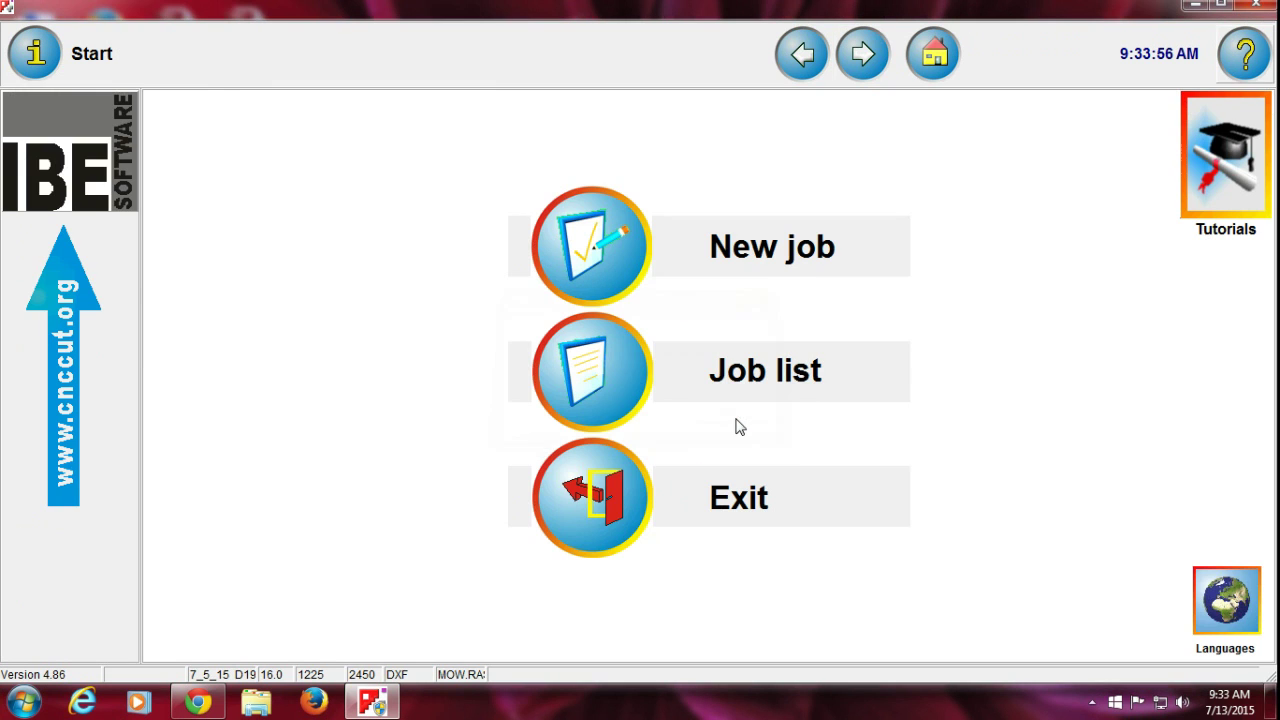
Copy MOWRASH.CNC from the job list to the Desktop and minimize cncCUT.
{"action": "left_click", "coordinate": [622, 388]}
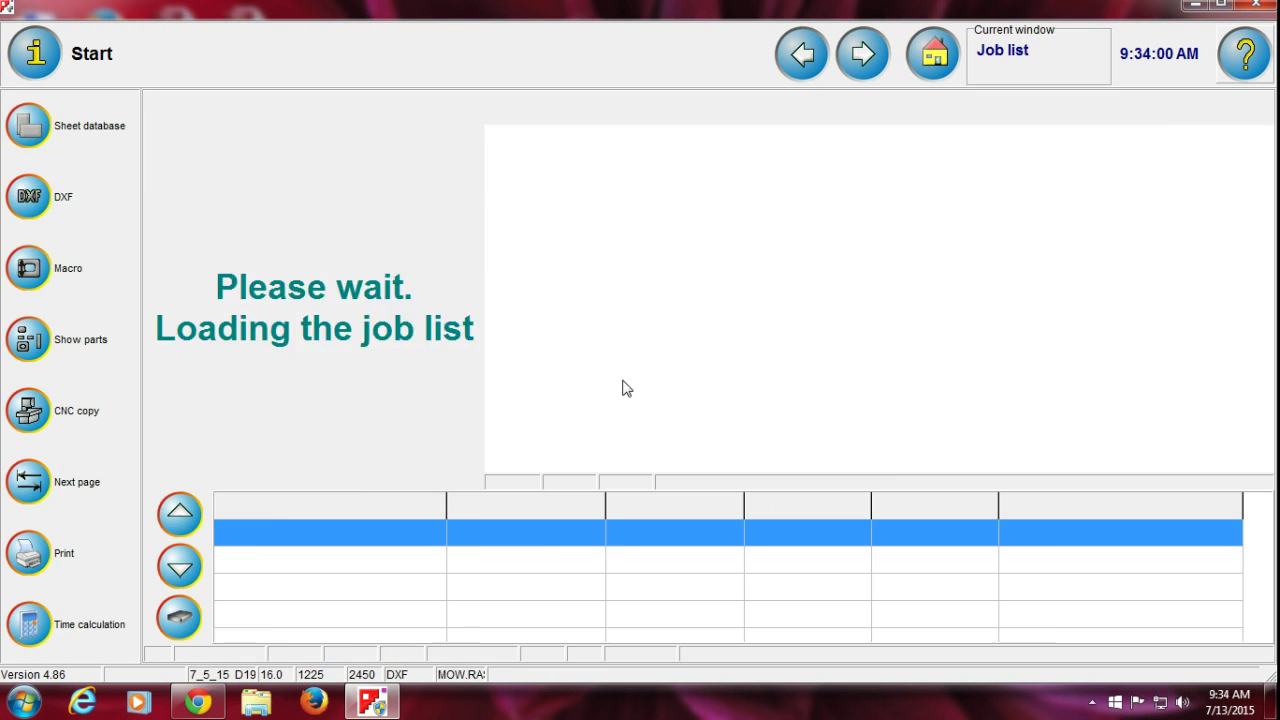
{"action": "scroll", "coordinate": [880, 299], "scroll_direction": "up", "scroll_amount": 3}
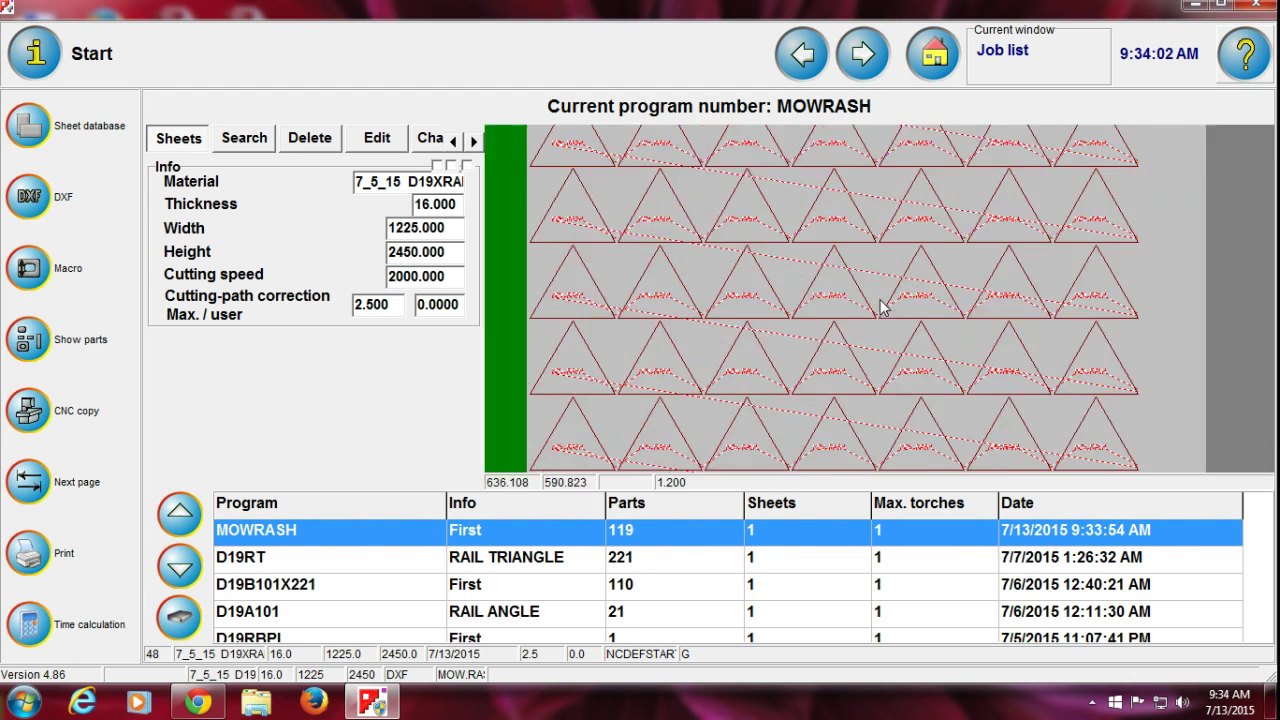
{"action": "scroll", "coordinate": [880, 299], "scroll_direction": "down", "scroll_amount": 2}
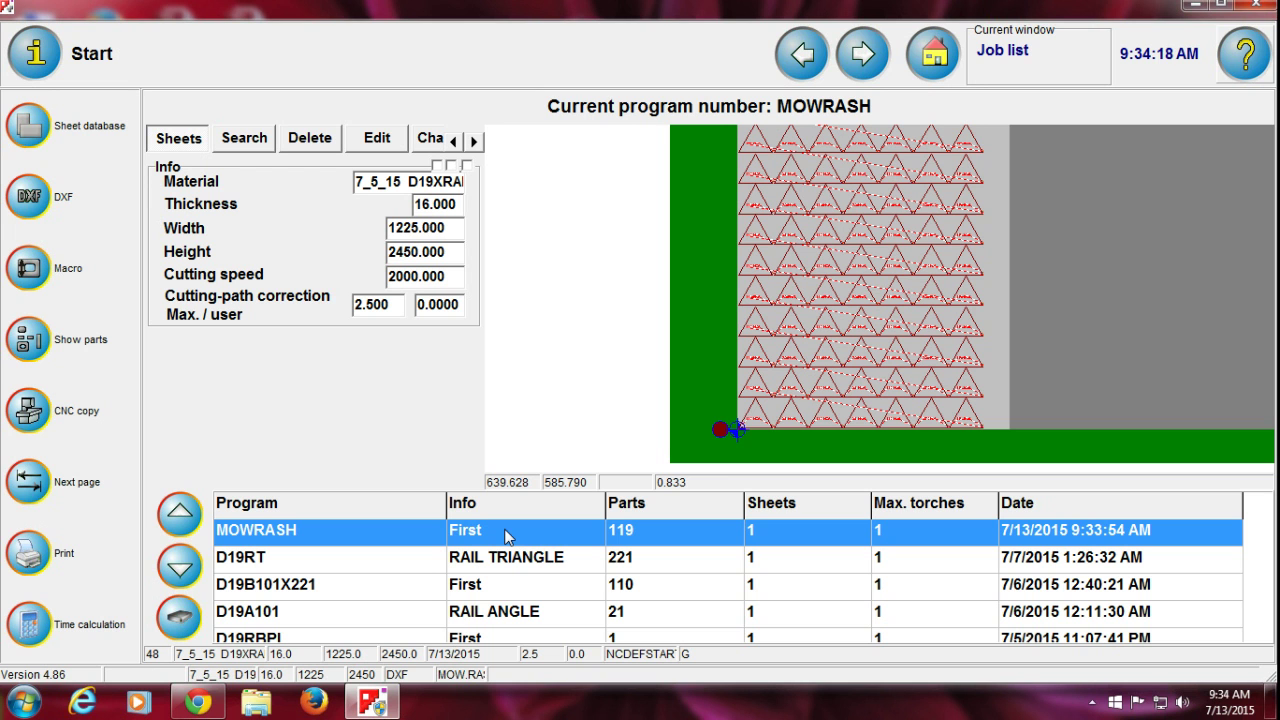
{"action": "left_click", "coordinate": [28, 410]}
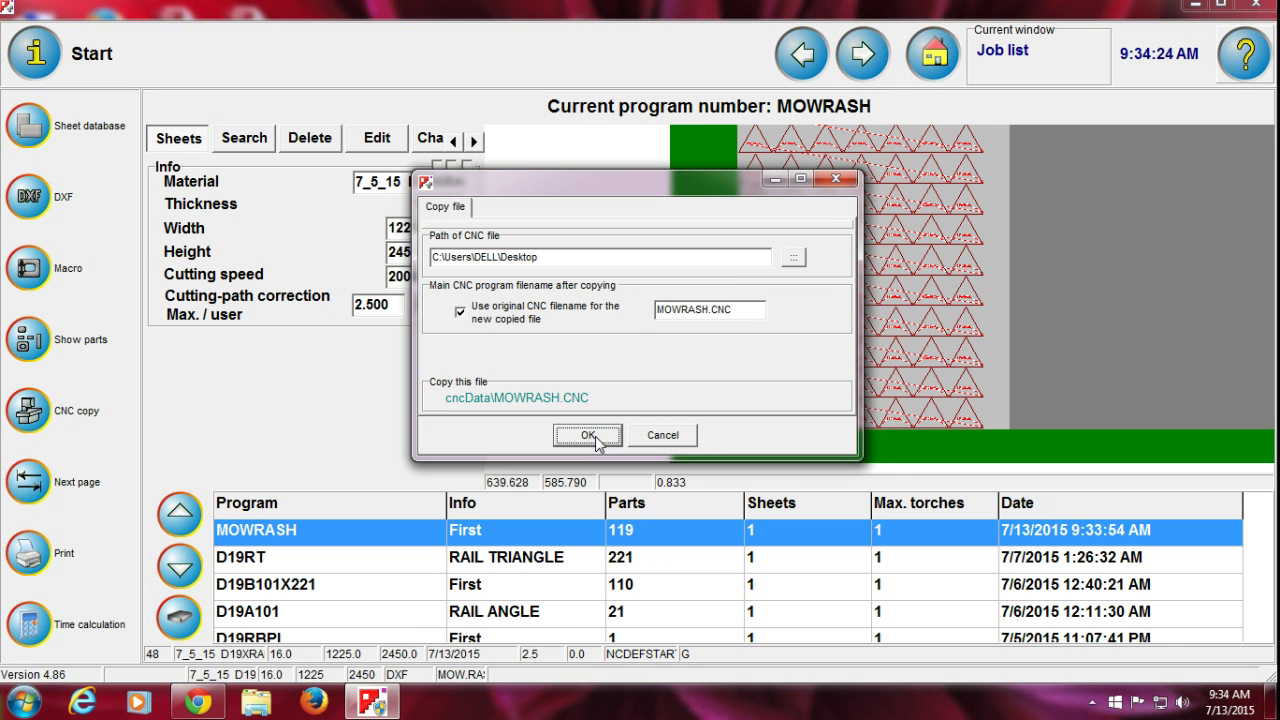
{"action": "left_click", "coordinate": [589, 436]}
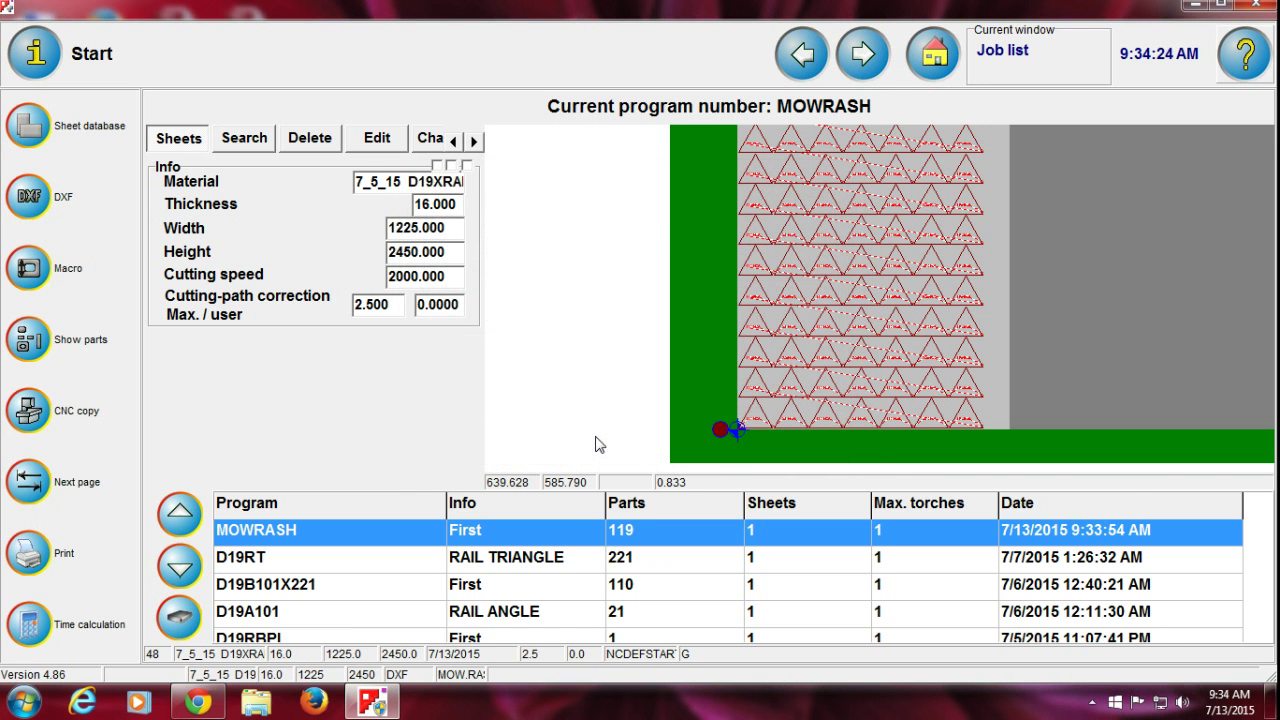
{"action": "left_click", "coordinate": [1195, 6]}
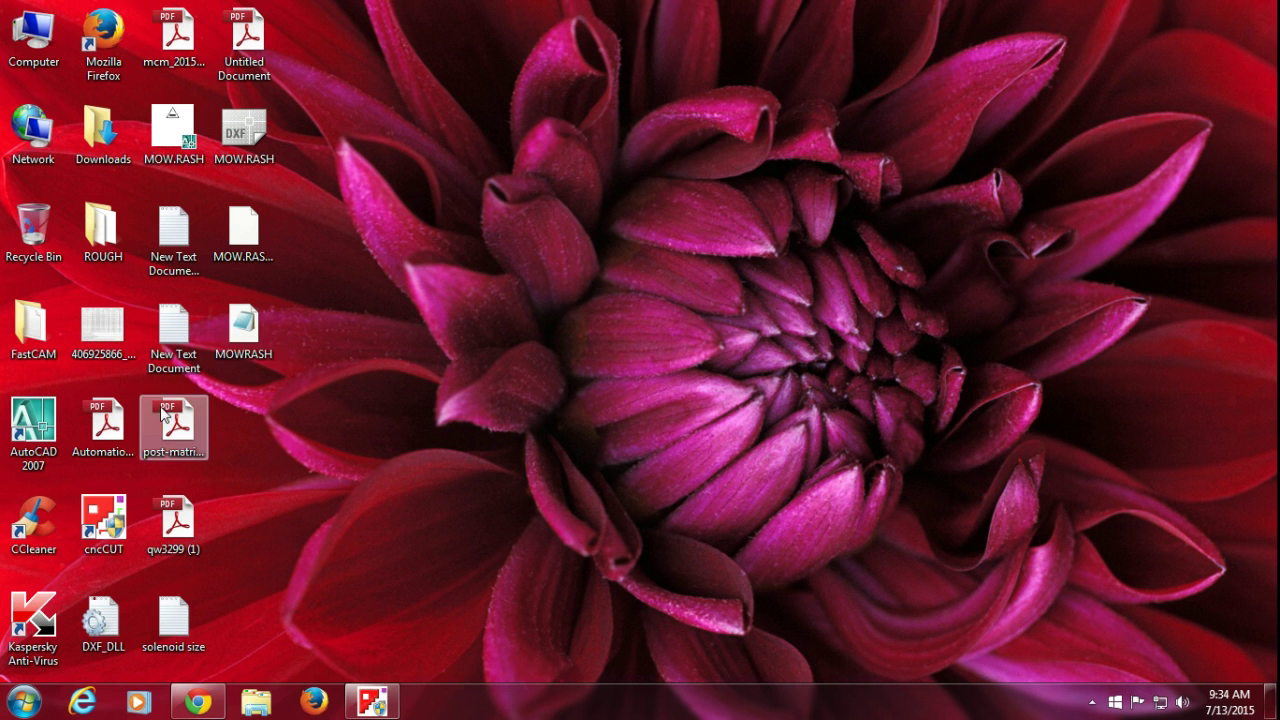
{"action": "double_click", "coordinate": [257, 330]}
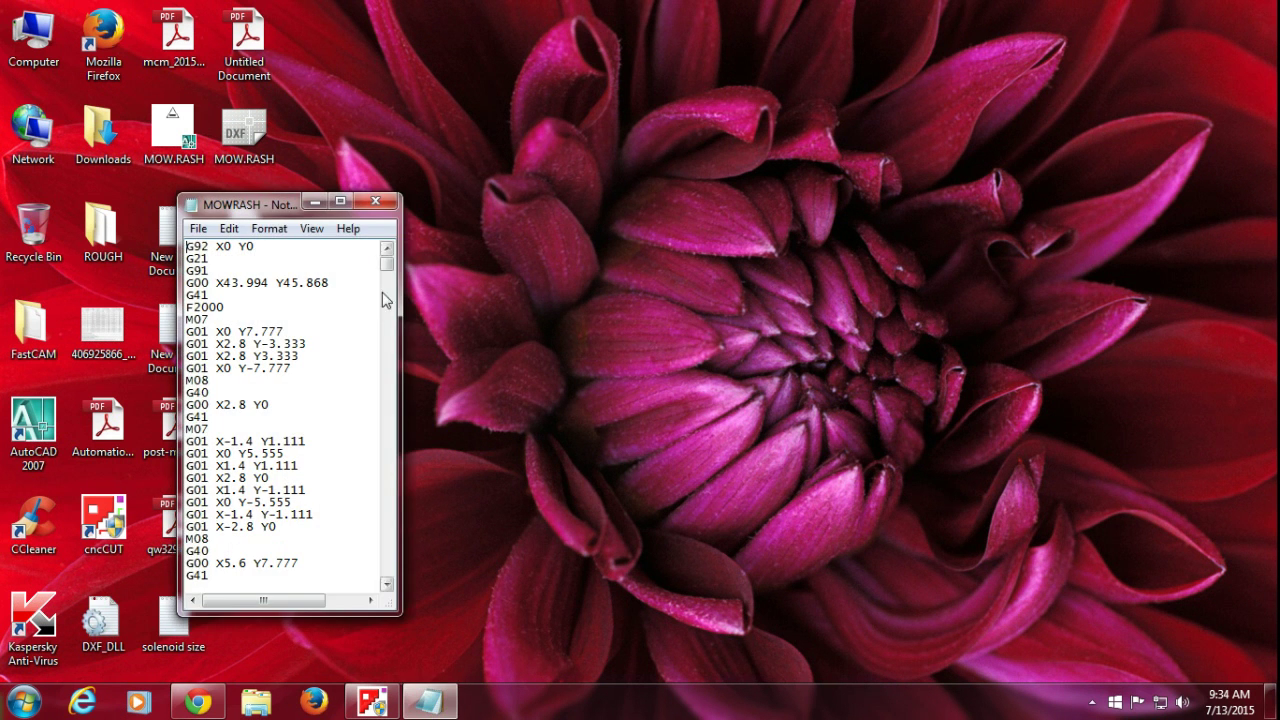
{"action": "double_click", "coordinate": [324, 191]}
{"action": "scroll", "coordinate": [197, 255], "scroll_direction": "down", "scroll_amount": 12}
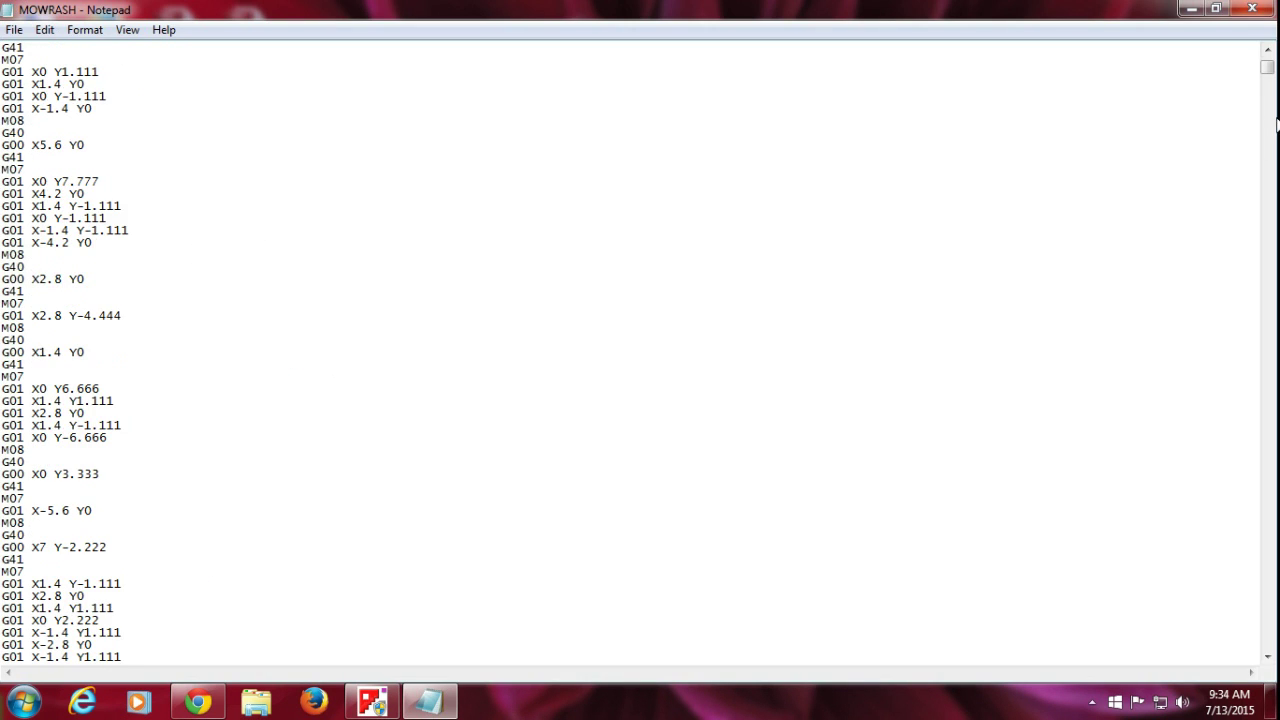
{"action": "scroll", "coordinate": [1265, 170], "scroll_direction": "down", "scroll_amount": 1}
{"action": "scroll", "coordinate": [1265, 170], "scroll_direction": "down", "scroll_amount": 20}
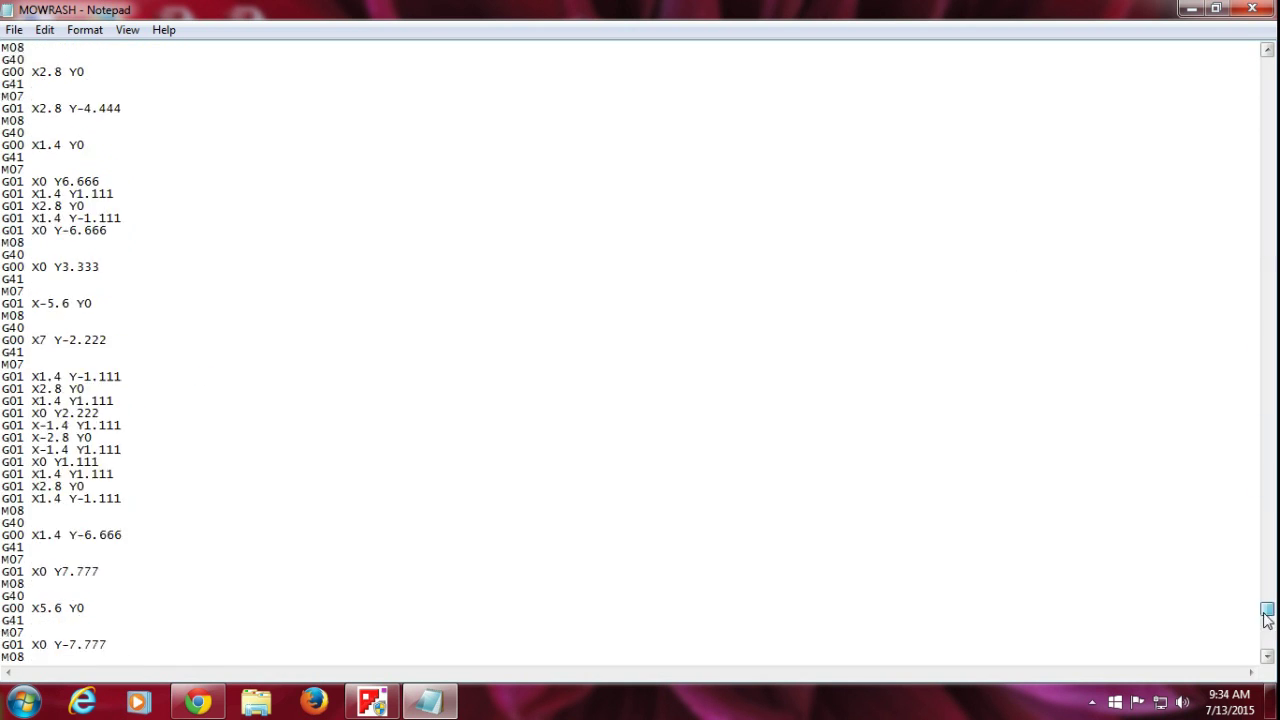
{"action": "left_click", "coordinate": [1249, 9]}
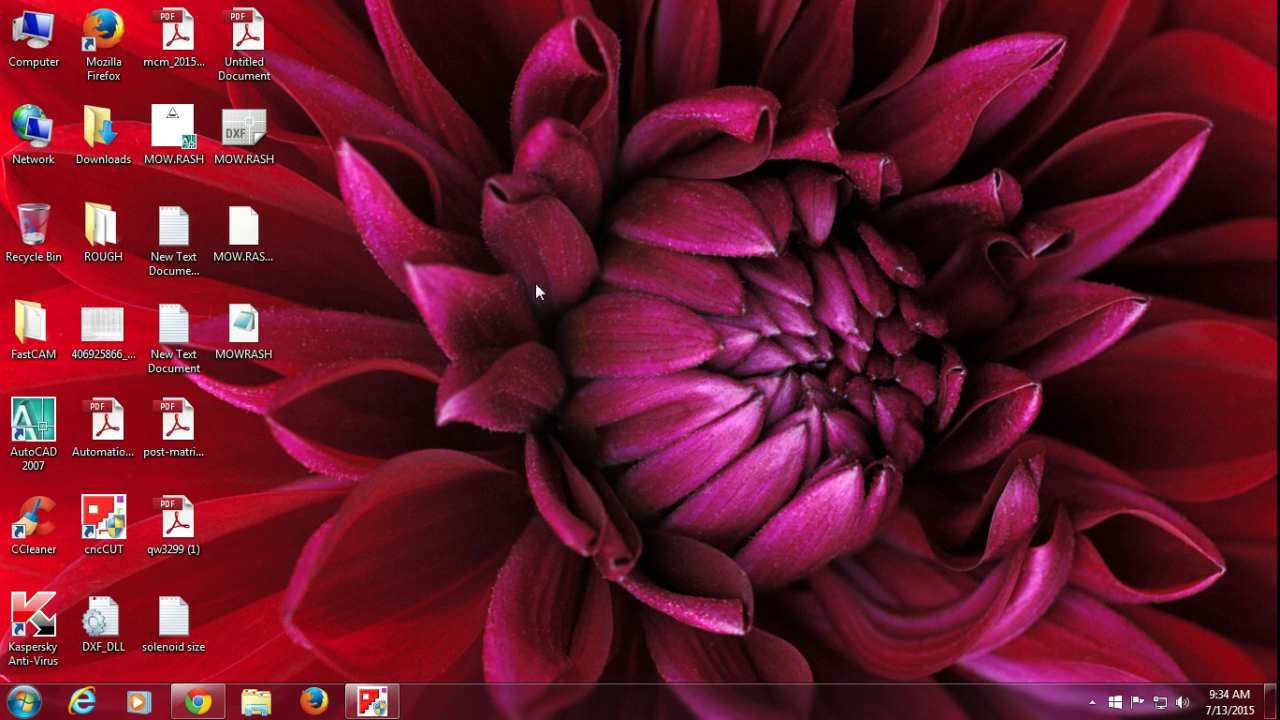
{"action": "left_click", "coordinate": [250, 335]}
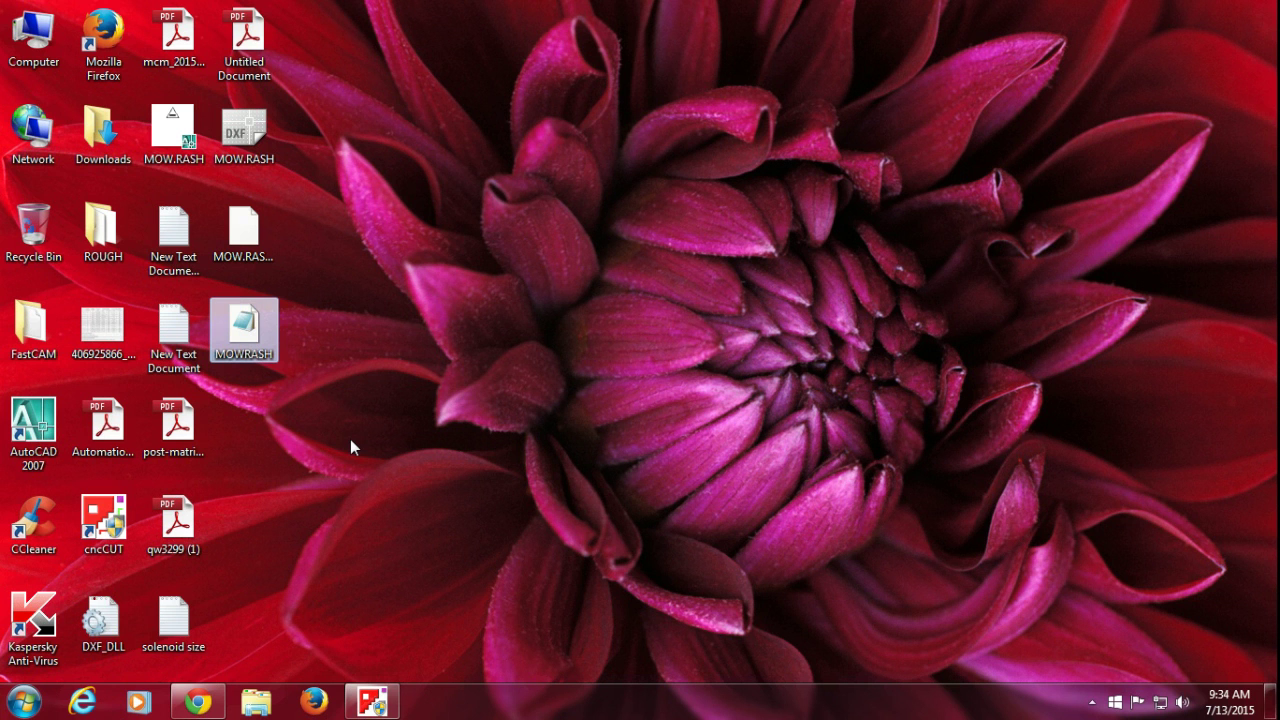